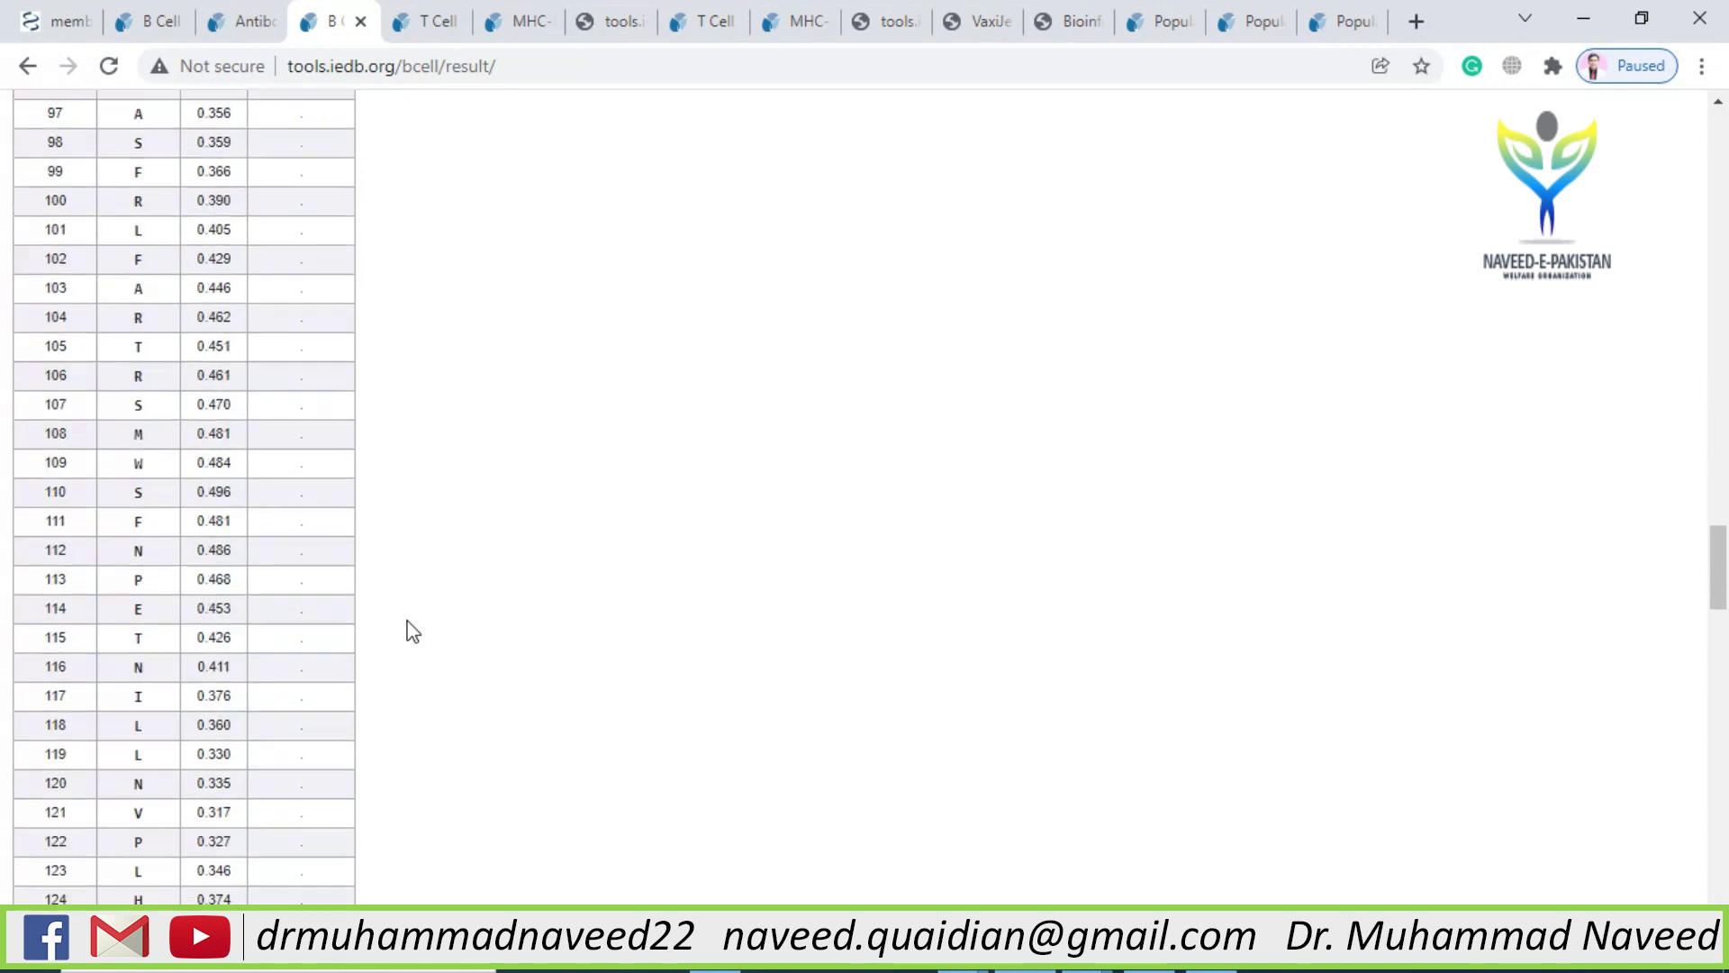
# Review the predicted peptides table in the B cell results and go to the T cell epitope prediction tools page
pyautogui.scroll(20, 392, 630)
pyautogui.scroll(7, 382, 626)
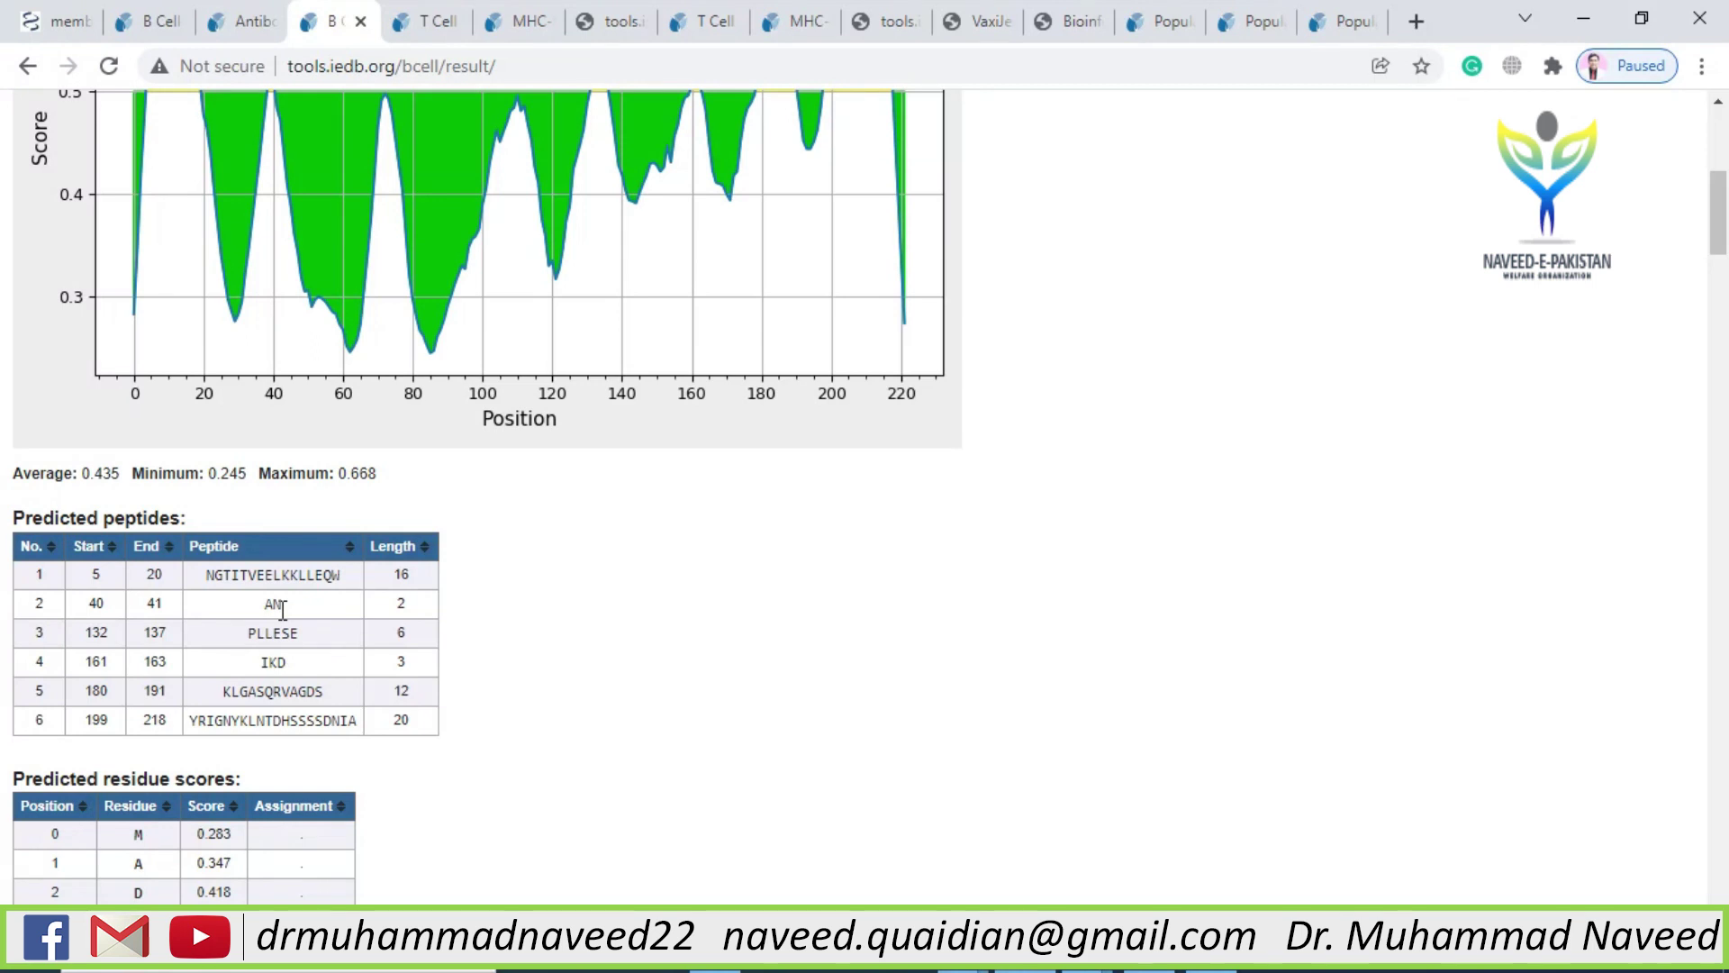
pyautogui.hotkey('ctrl', 'Tab')
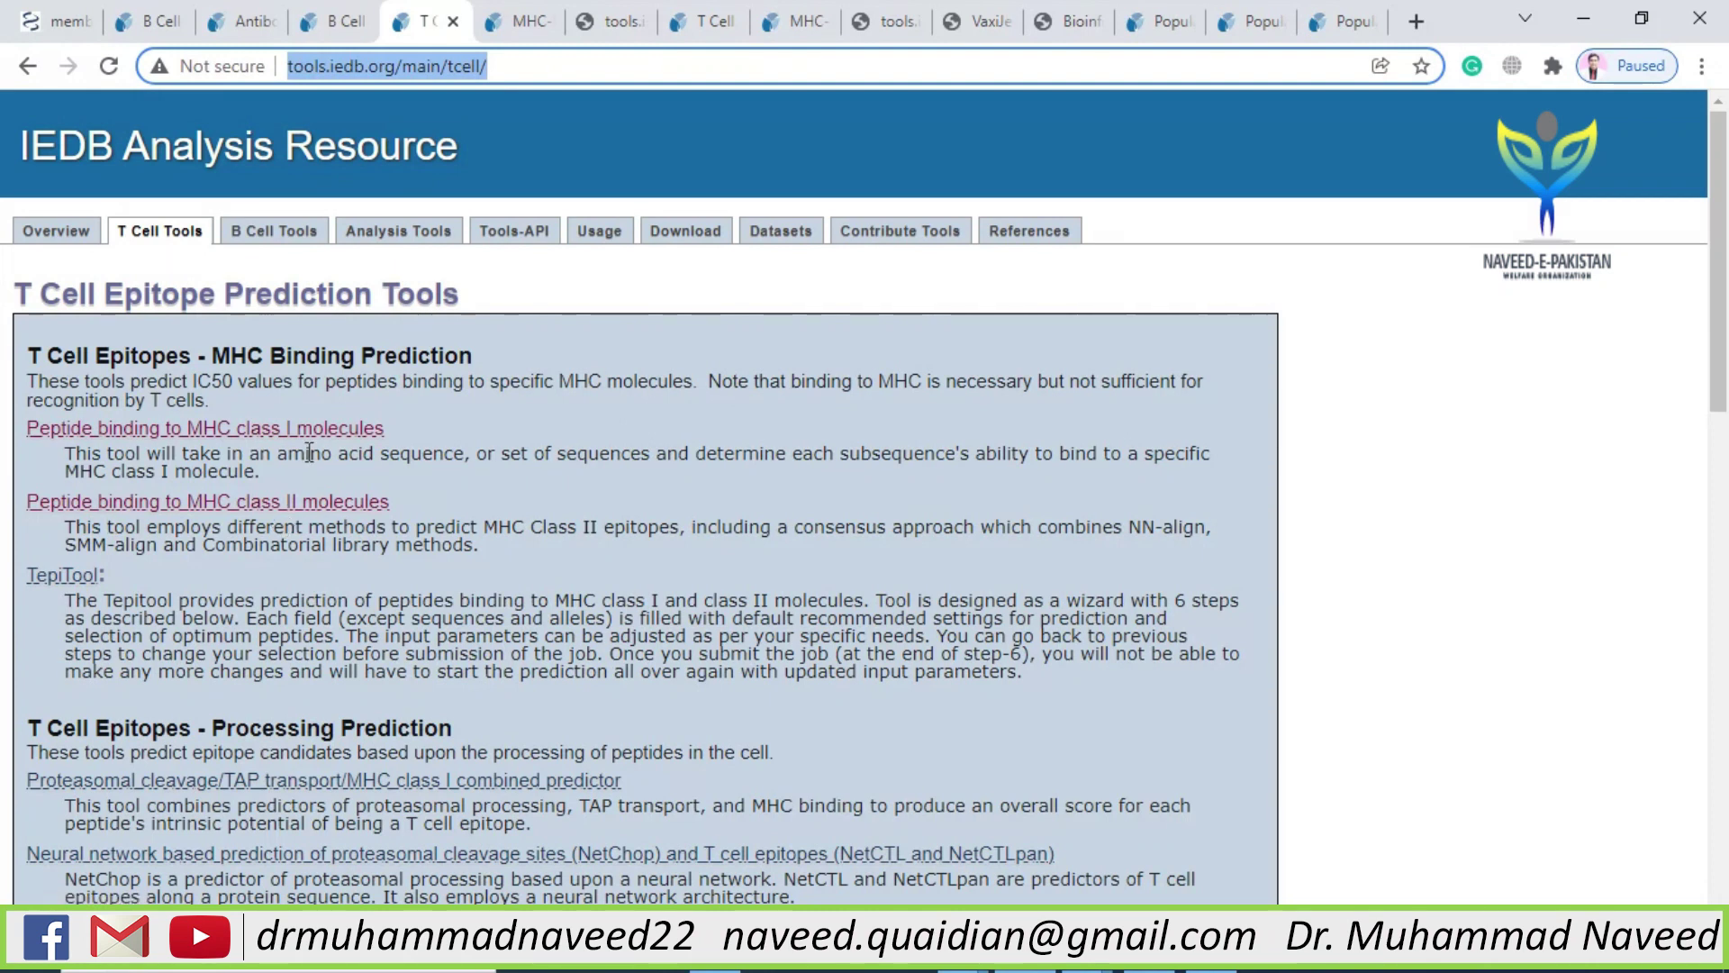
# Enter the protein sequence beginning MADSNGTITVEELKK into the sequence field of the MHC-I Binding Predictions form
pyautogui.click(501, 27)
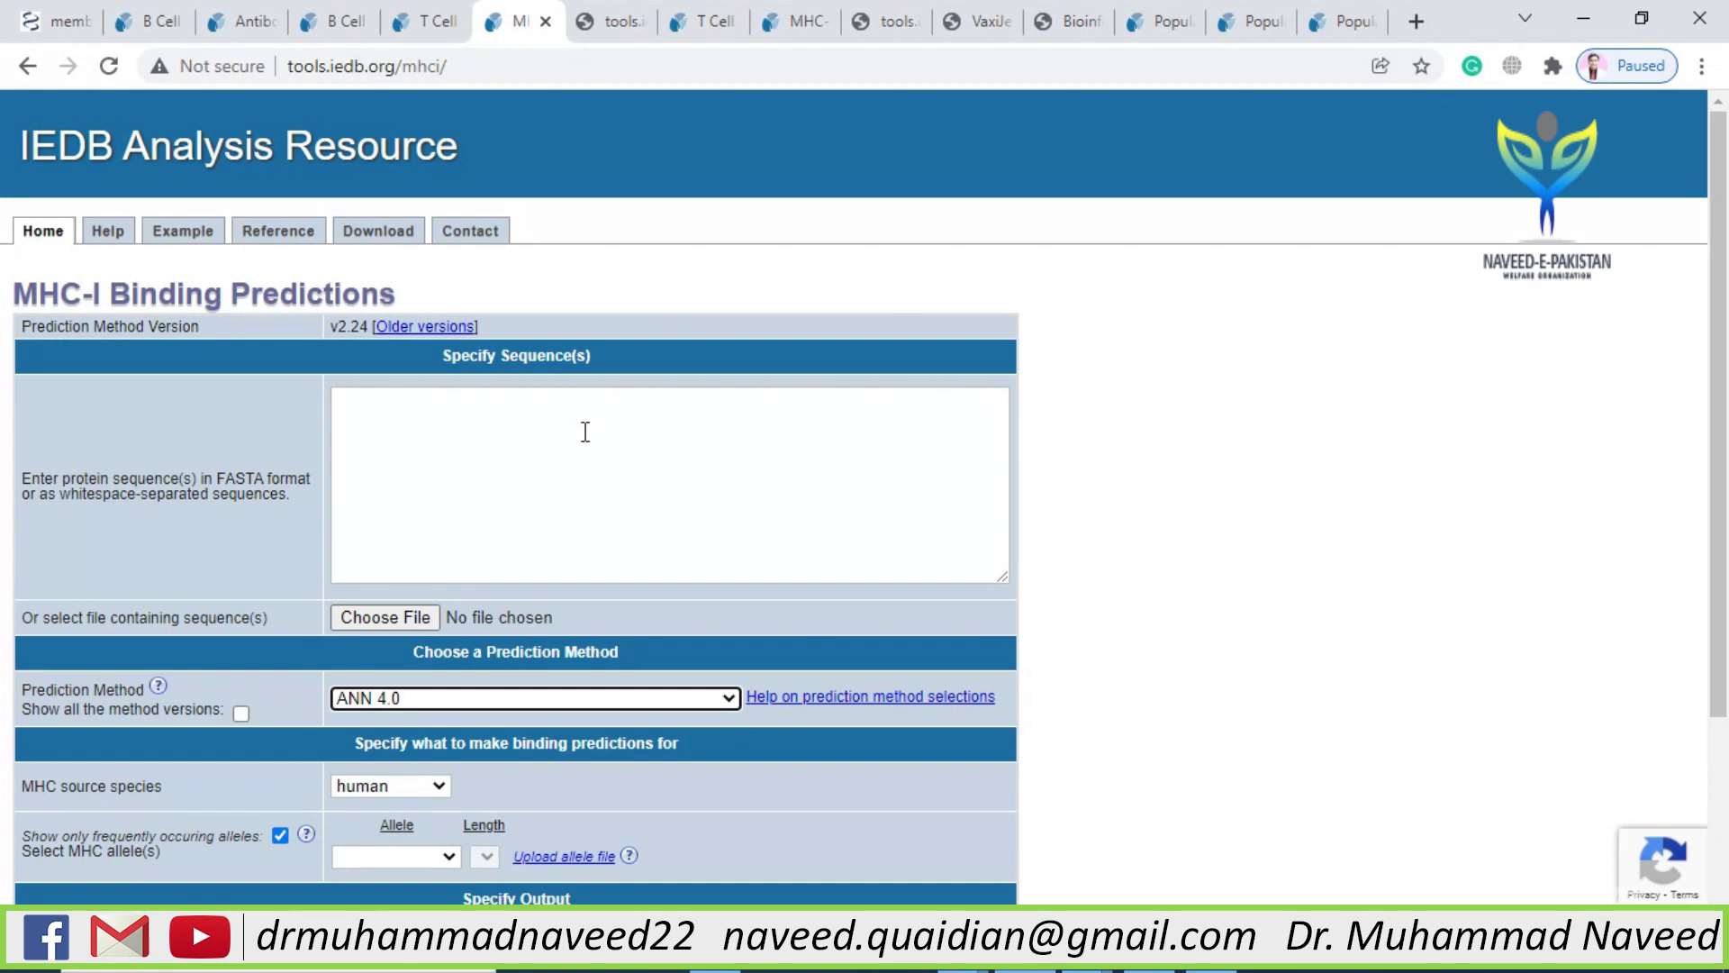
pyautogui.click(490, 434)
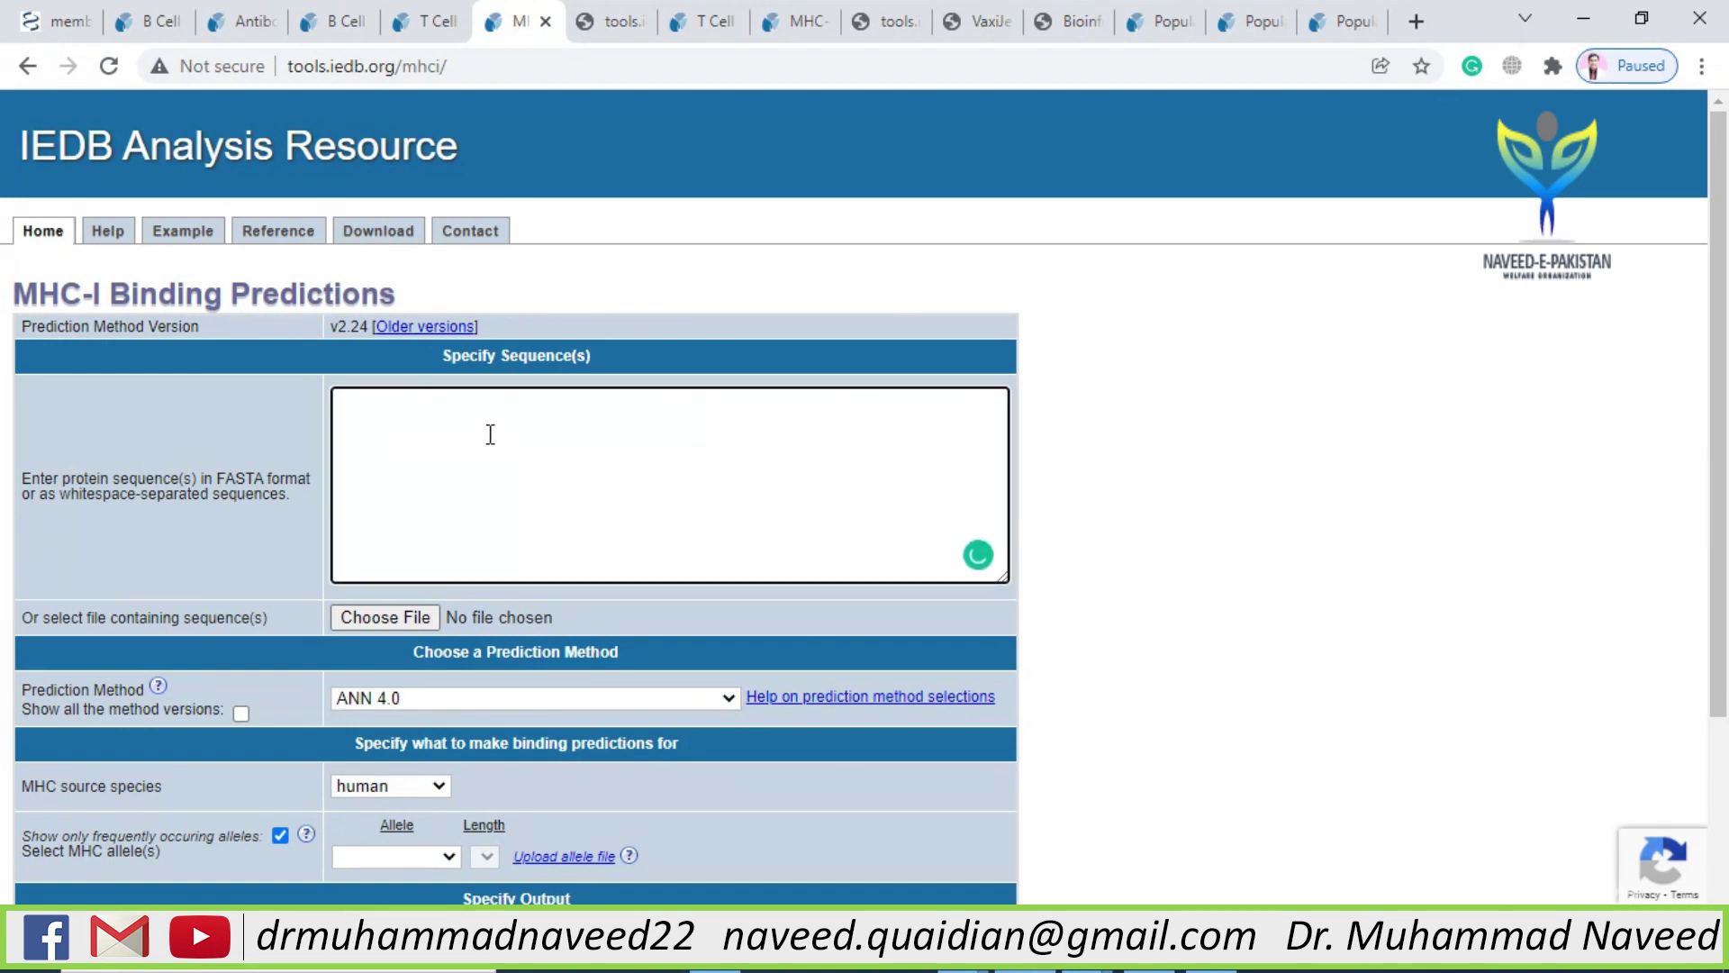
pyautogui.write('MADSNGTITVEELKKLLEQWNLVIGFLFLTWICLLQFAYANRNRFLYIIKLIFLWLLWPVTLACFVLAAV YRINWITGGIAIAMACLVGLMWLSYFIASFRLFARTRSMWSFNPETNILLNVPLHGTILTRPLLESELVI GAVILRGHLRIAGHHLGRCDIKDLPKEITVATSRTLSYYKLGASQRVAGDSGFAAYSRYRIGNYKLNTDH SSSSDNIALLVQ')
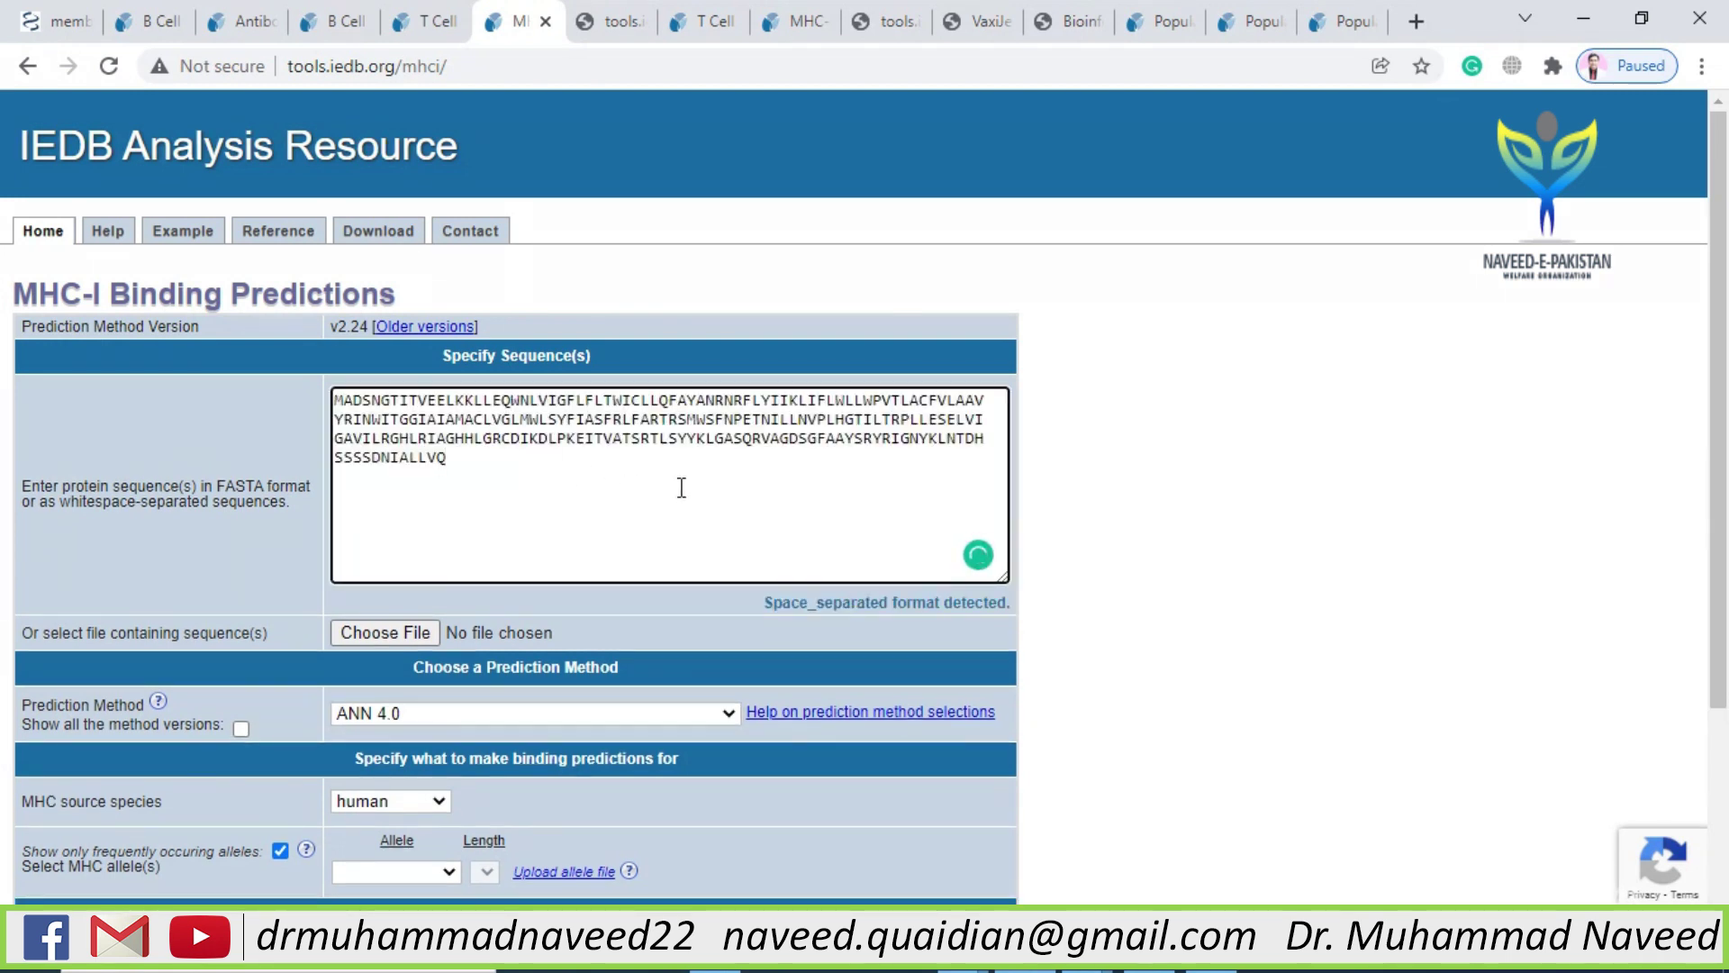
pyautogui.scroll(-3, 1048, 492)
pyautogui.click(1131, 424)
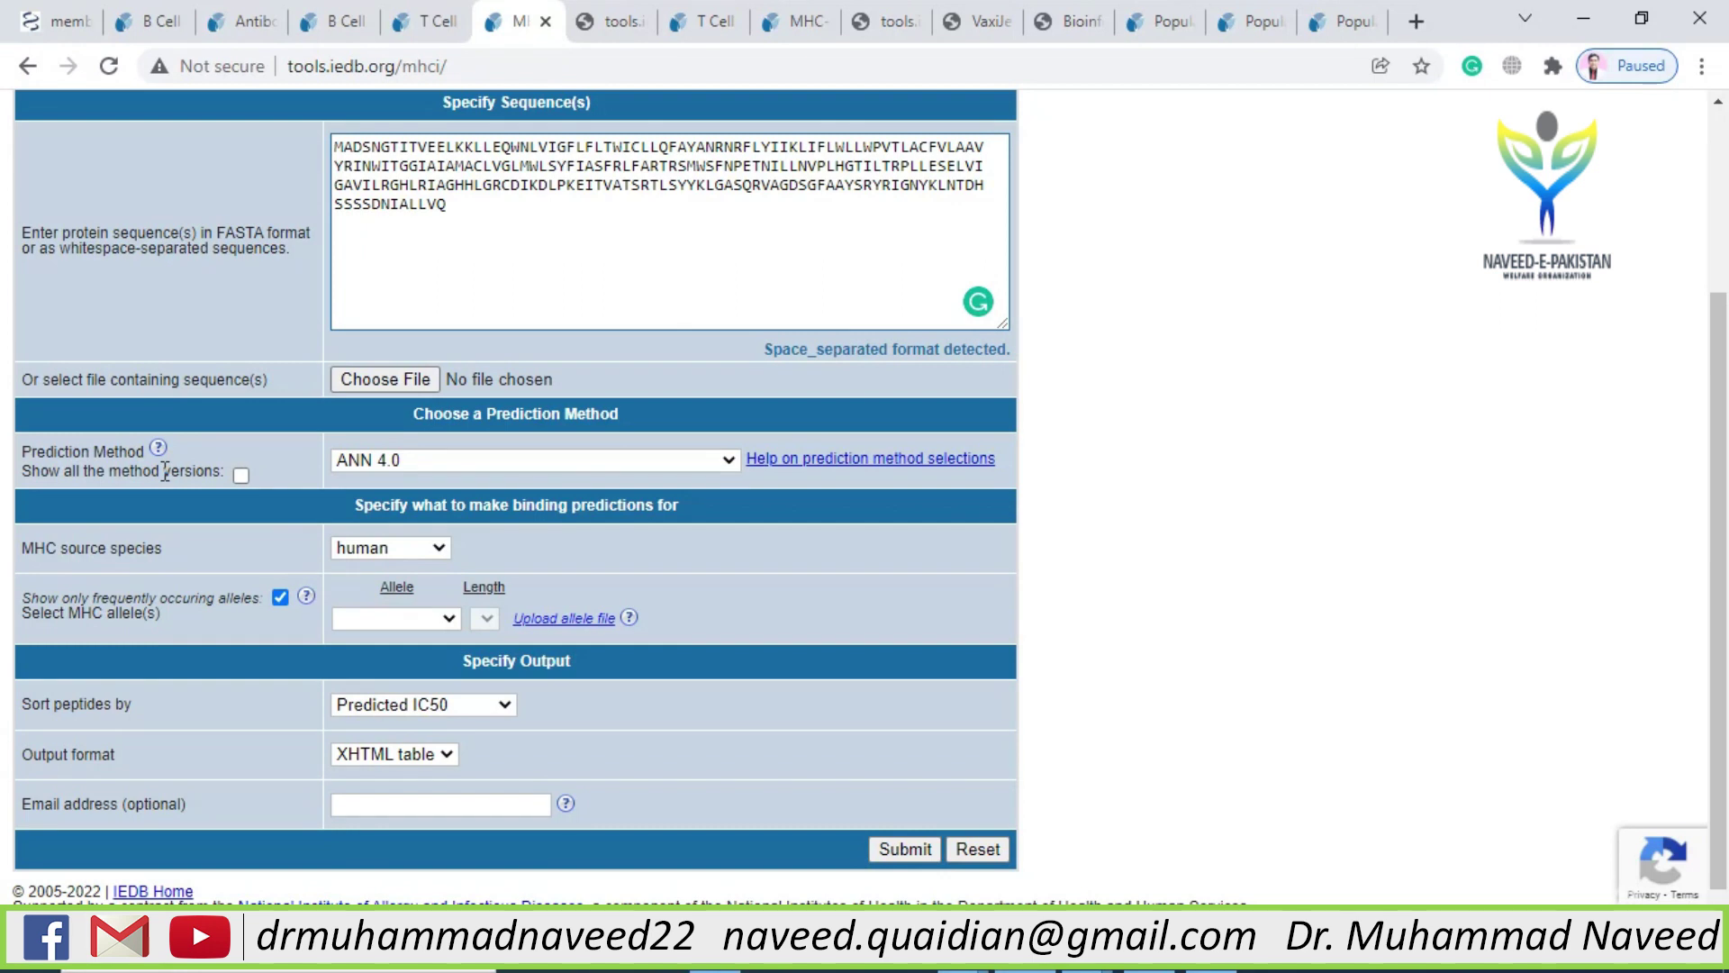
# Choose ANN 4.0 as the prediction method and human as the MHC source species
pyautogui.click(730, 464)
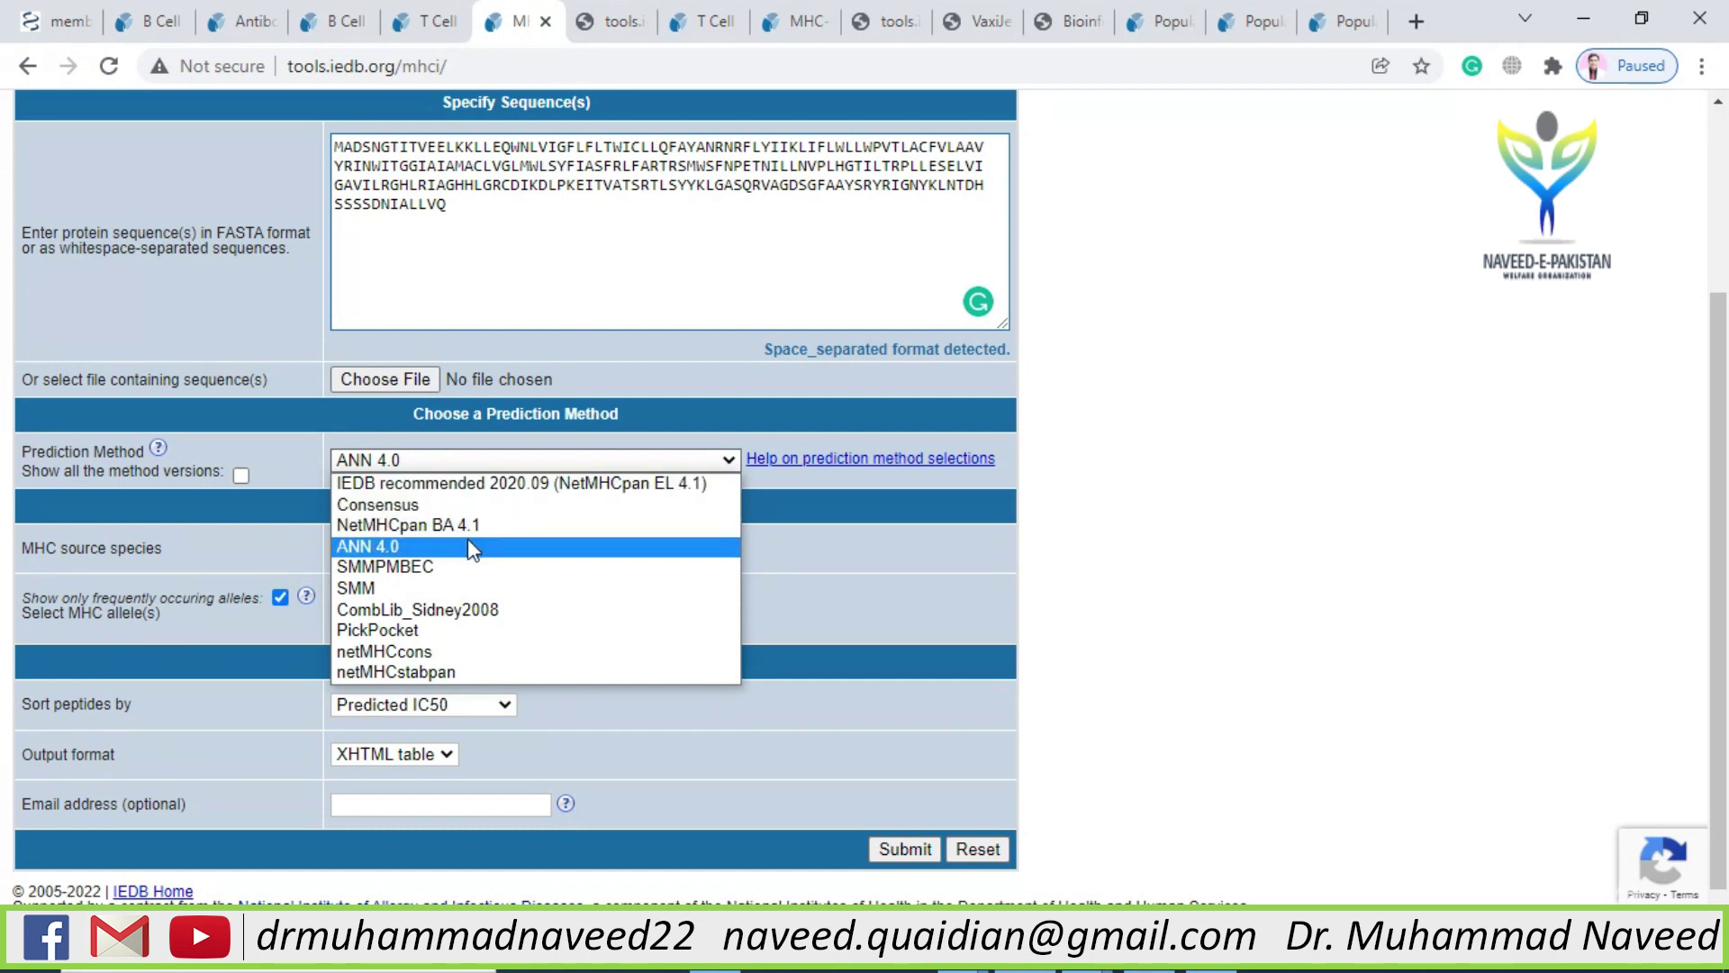
pyautogui.click(571, 548)
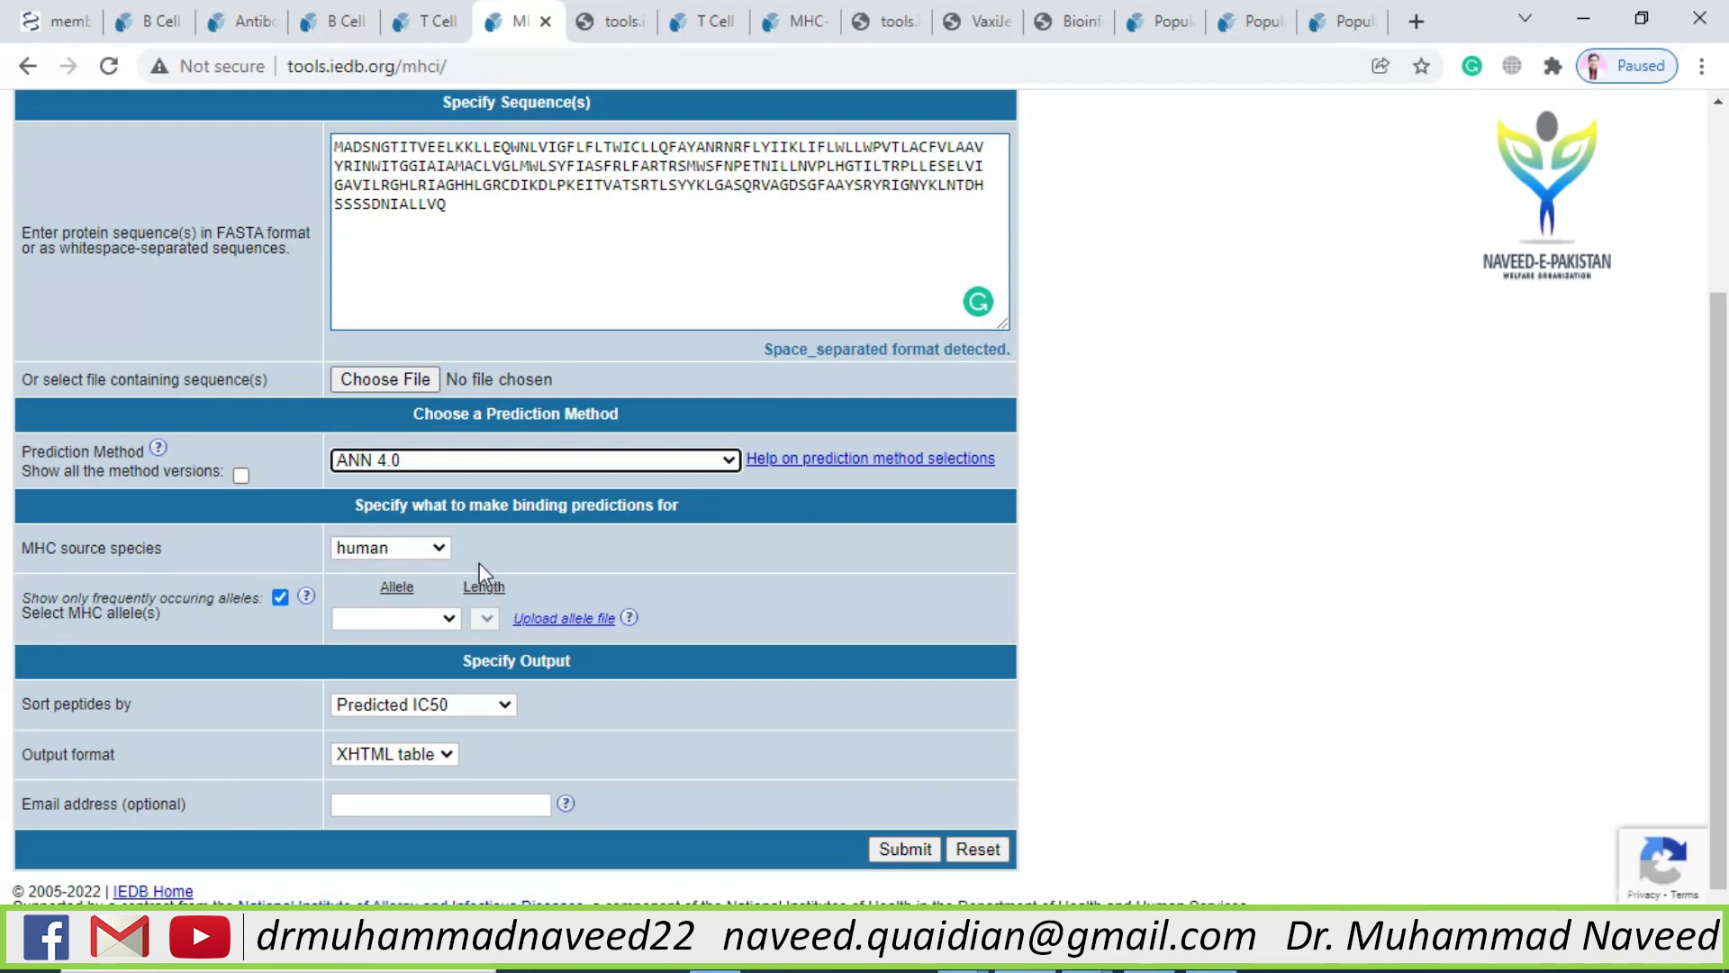
pyautogui.click(436, 549)
pyautogui.click(393, 615)
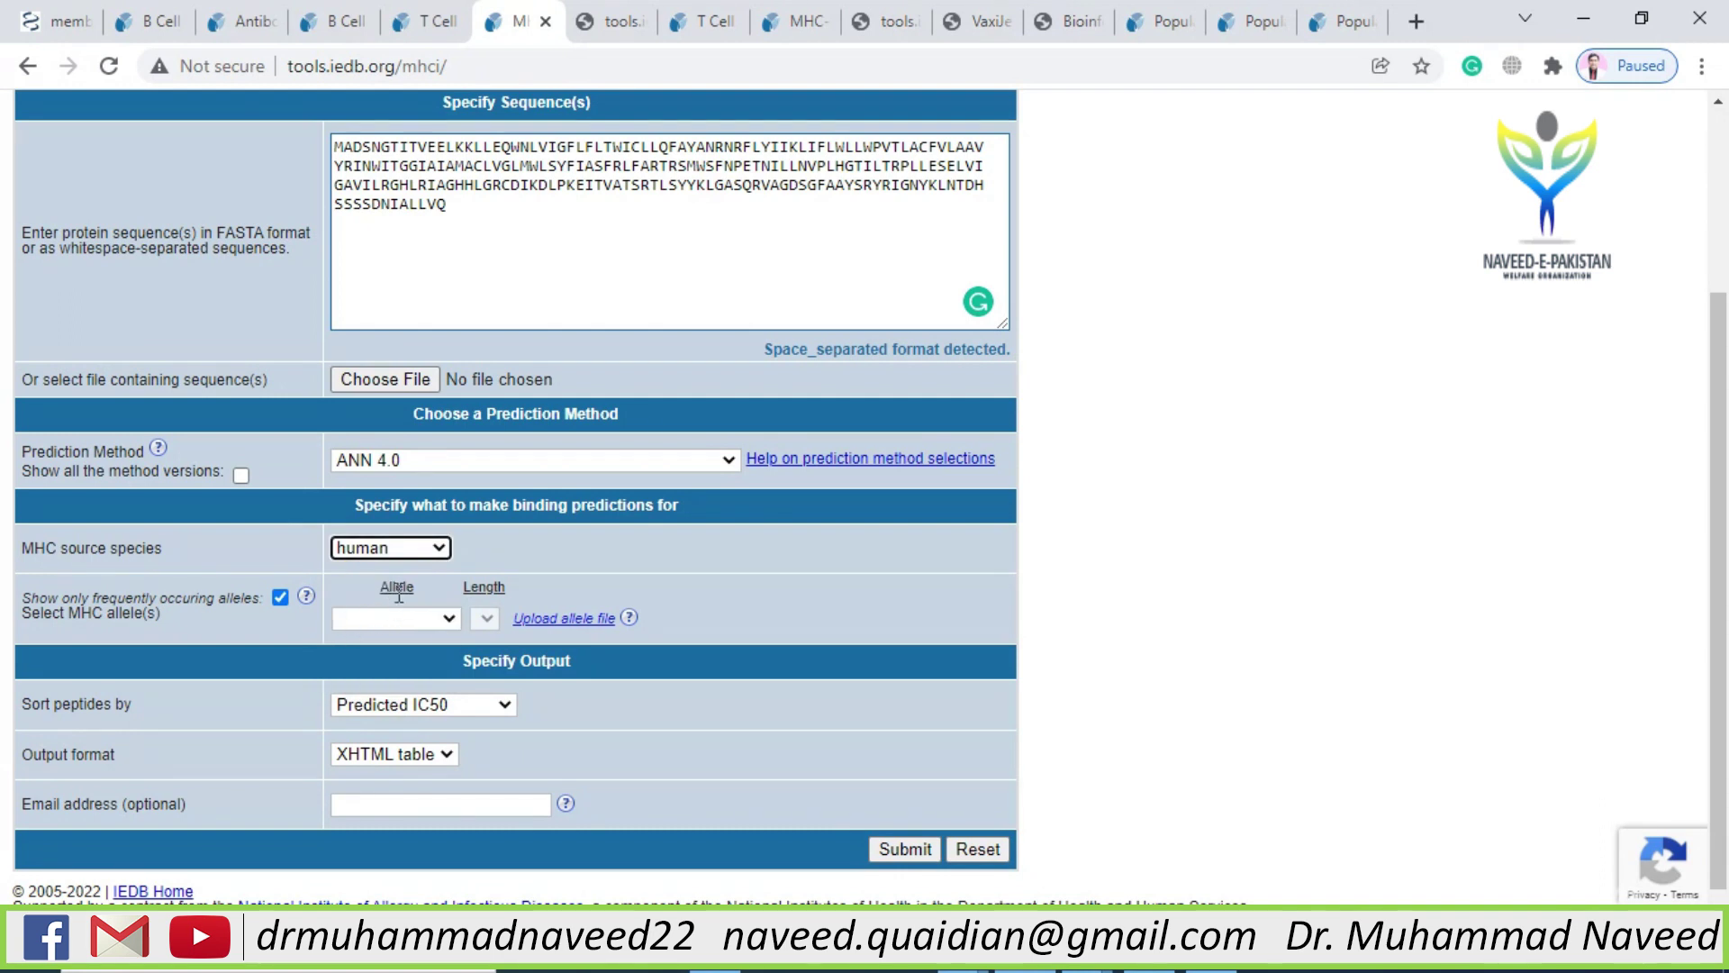
# Look through the available MHC alleles and read the help on frequently occurring alleles and the allele file format example
pyautogui.click(450, 620)
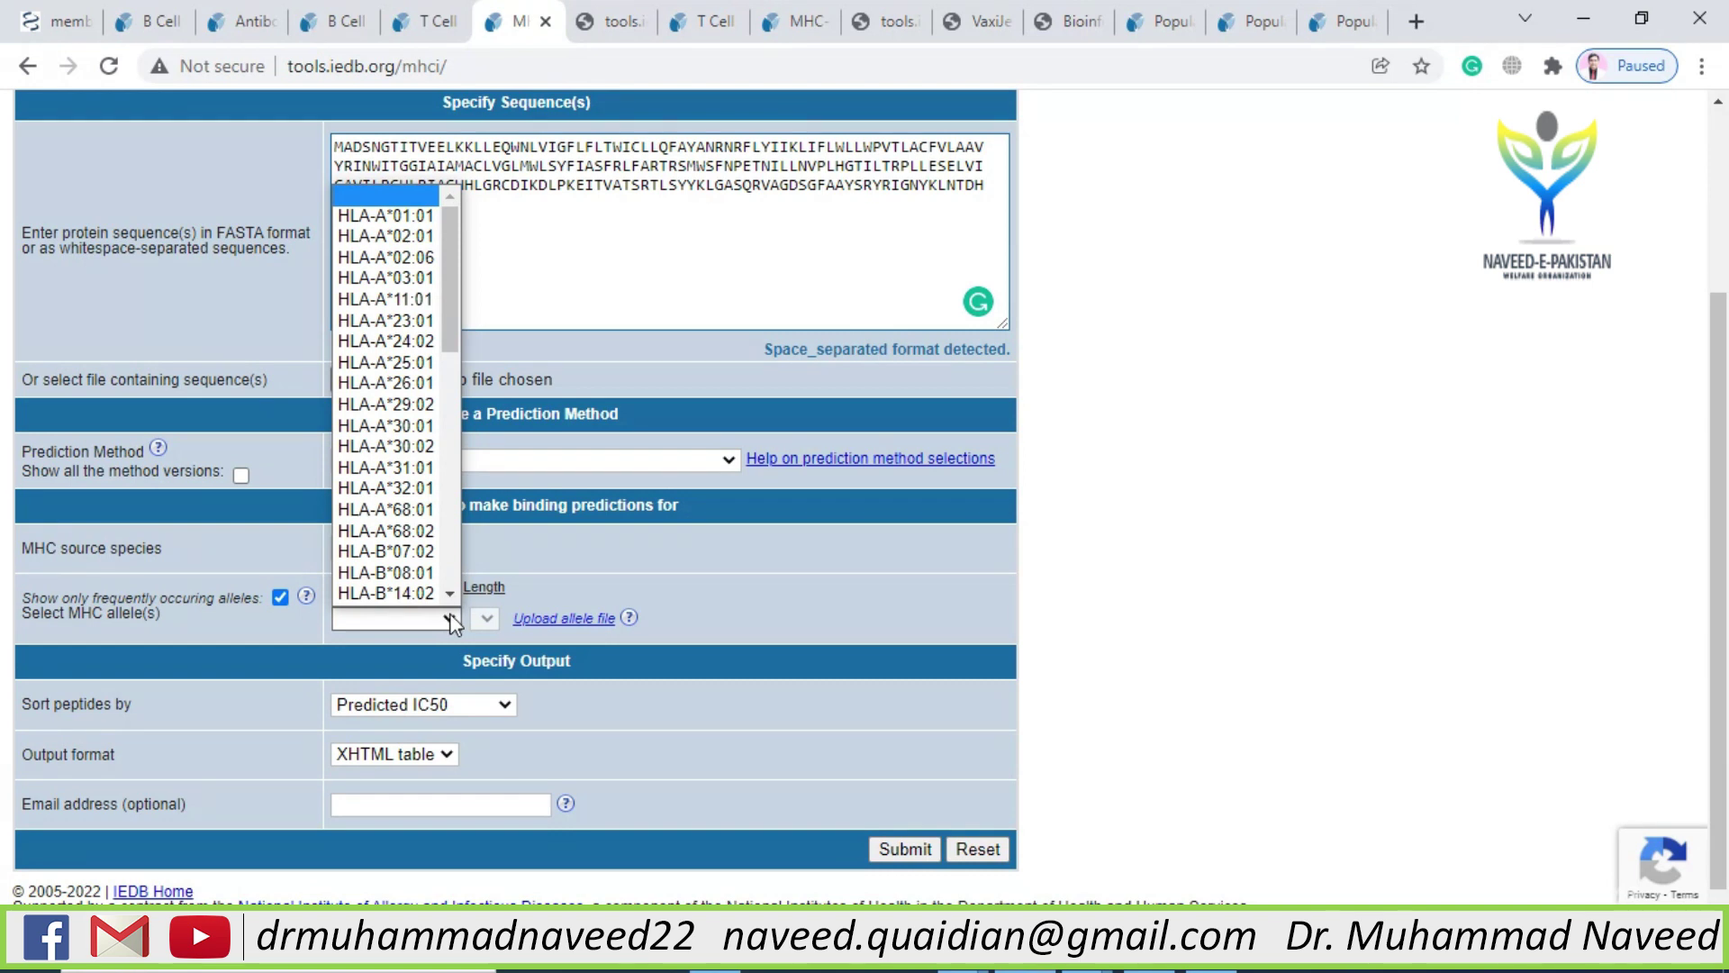
pyautogui.click(560, 567)
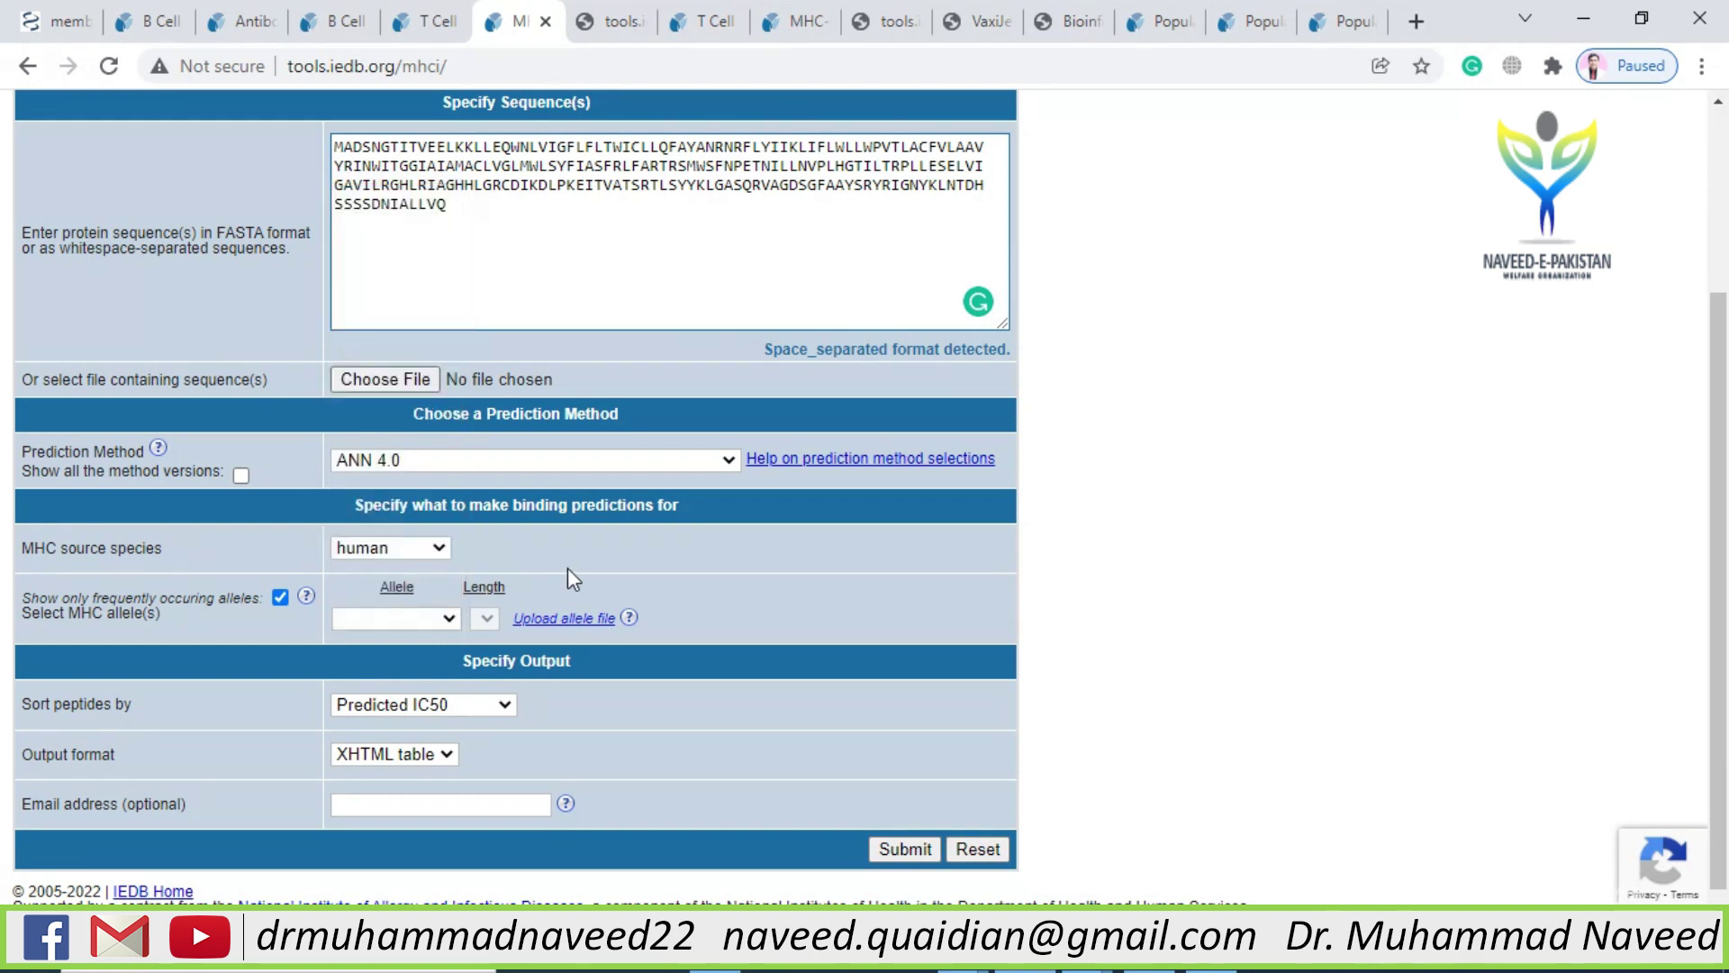
pyautogui.click(307, 598)
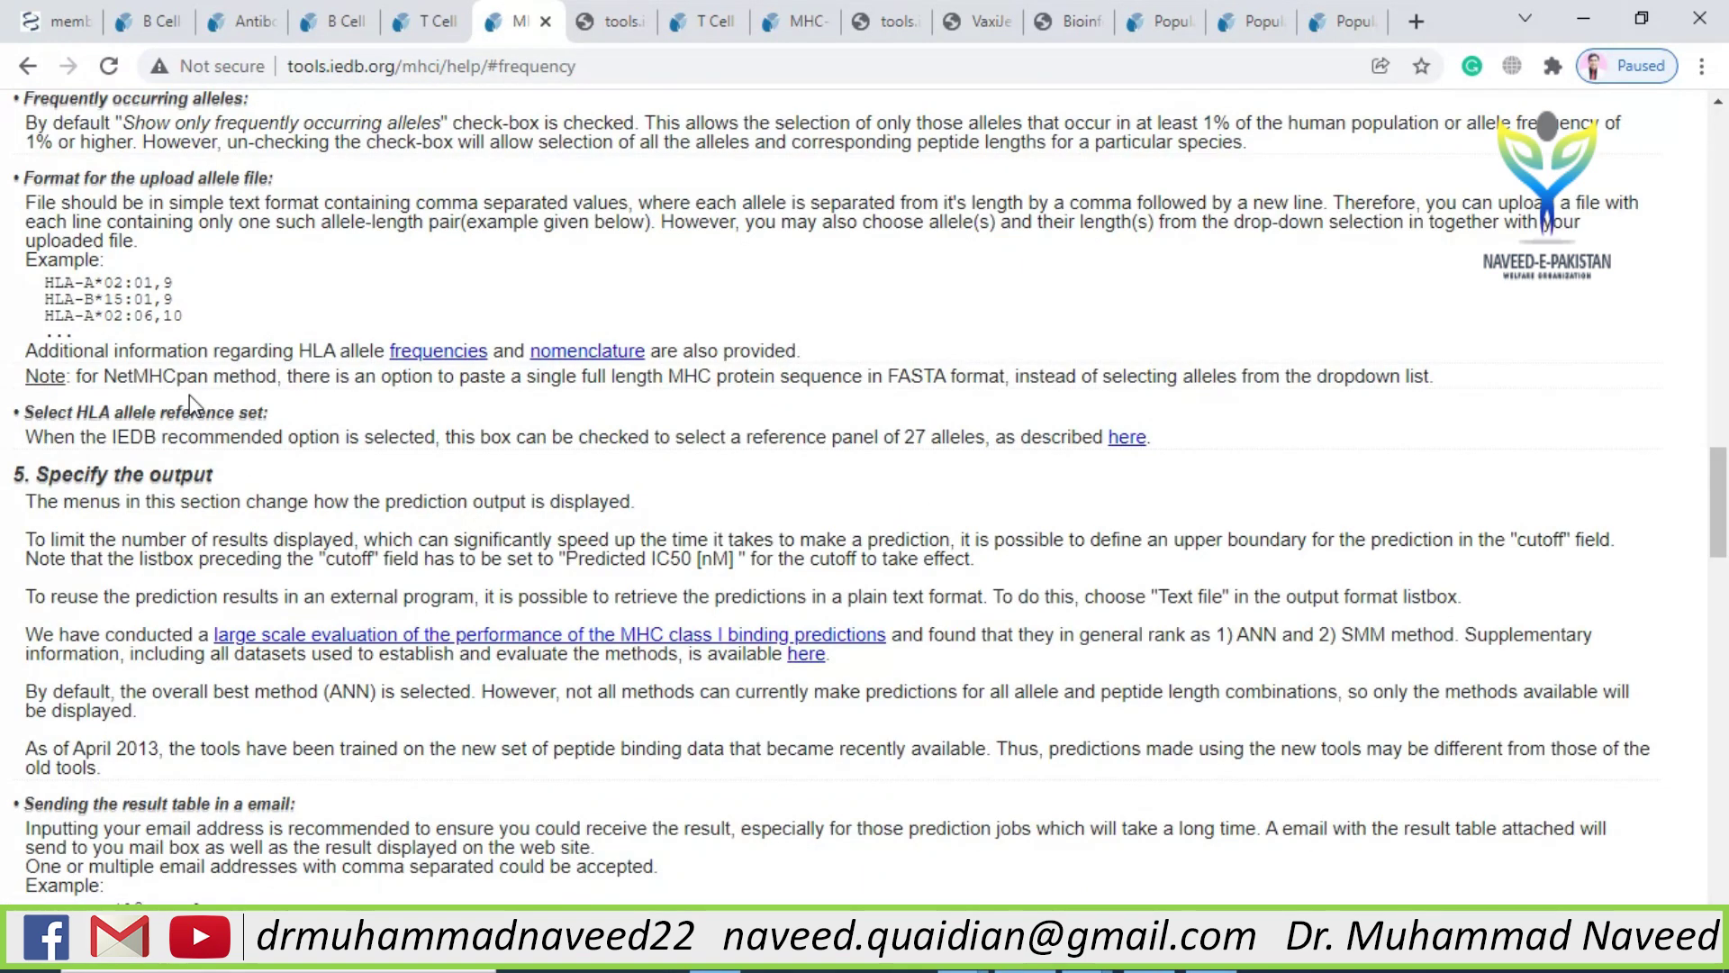
pyautogui.moveTo(55, 285); pyautogui.dragTo(198, 333)
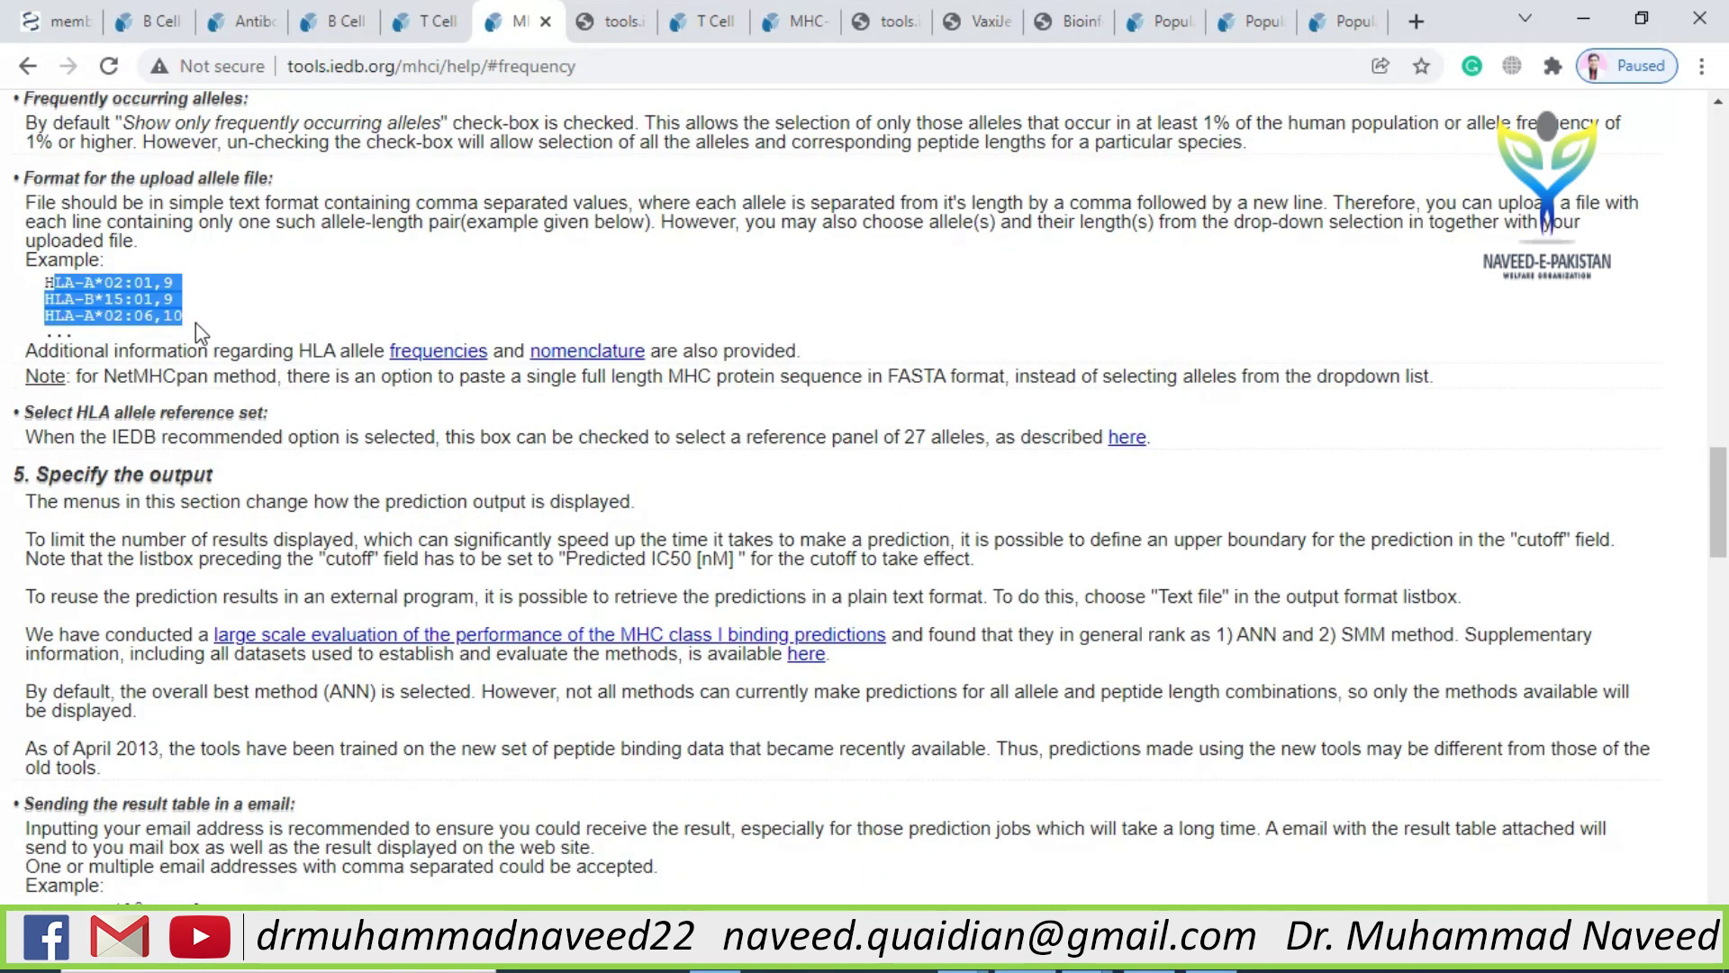
pyautogui.click(27, 67)
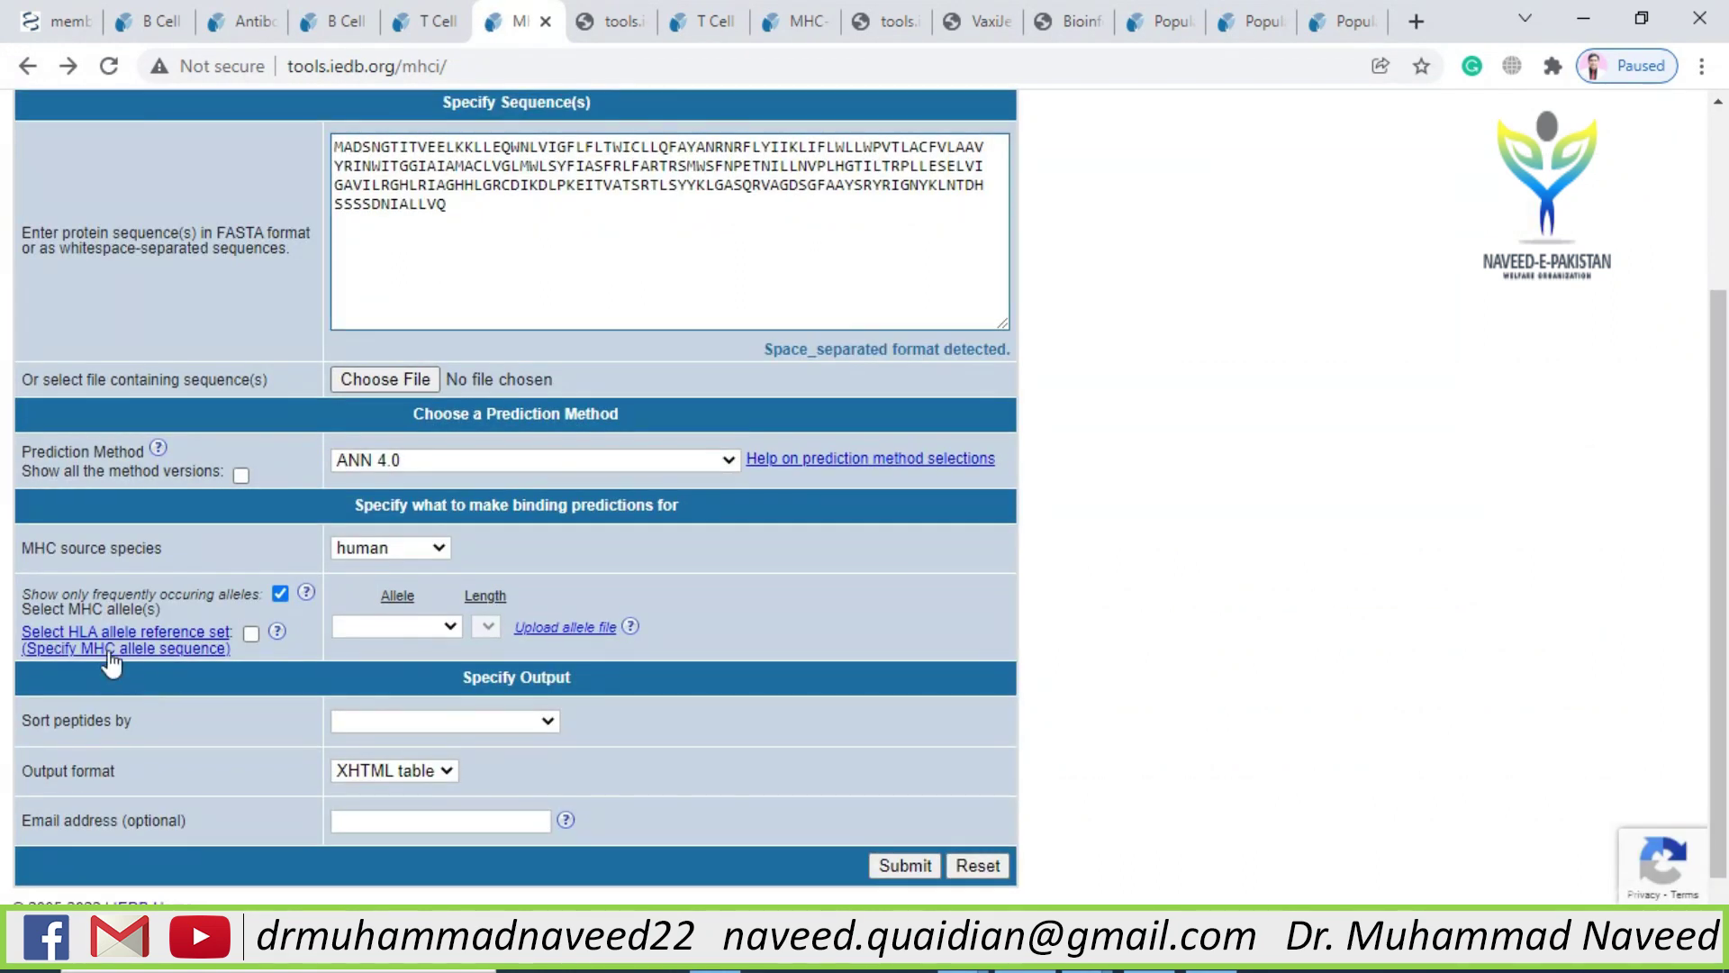
# Select the HLA allele reference set and sort the output peptides by Predicted Score (descend)
pyautogui.click(251, 634)
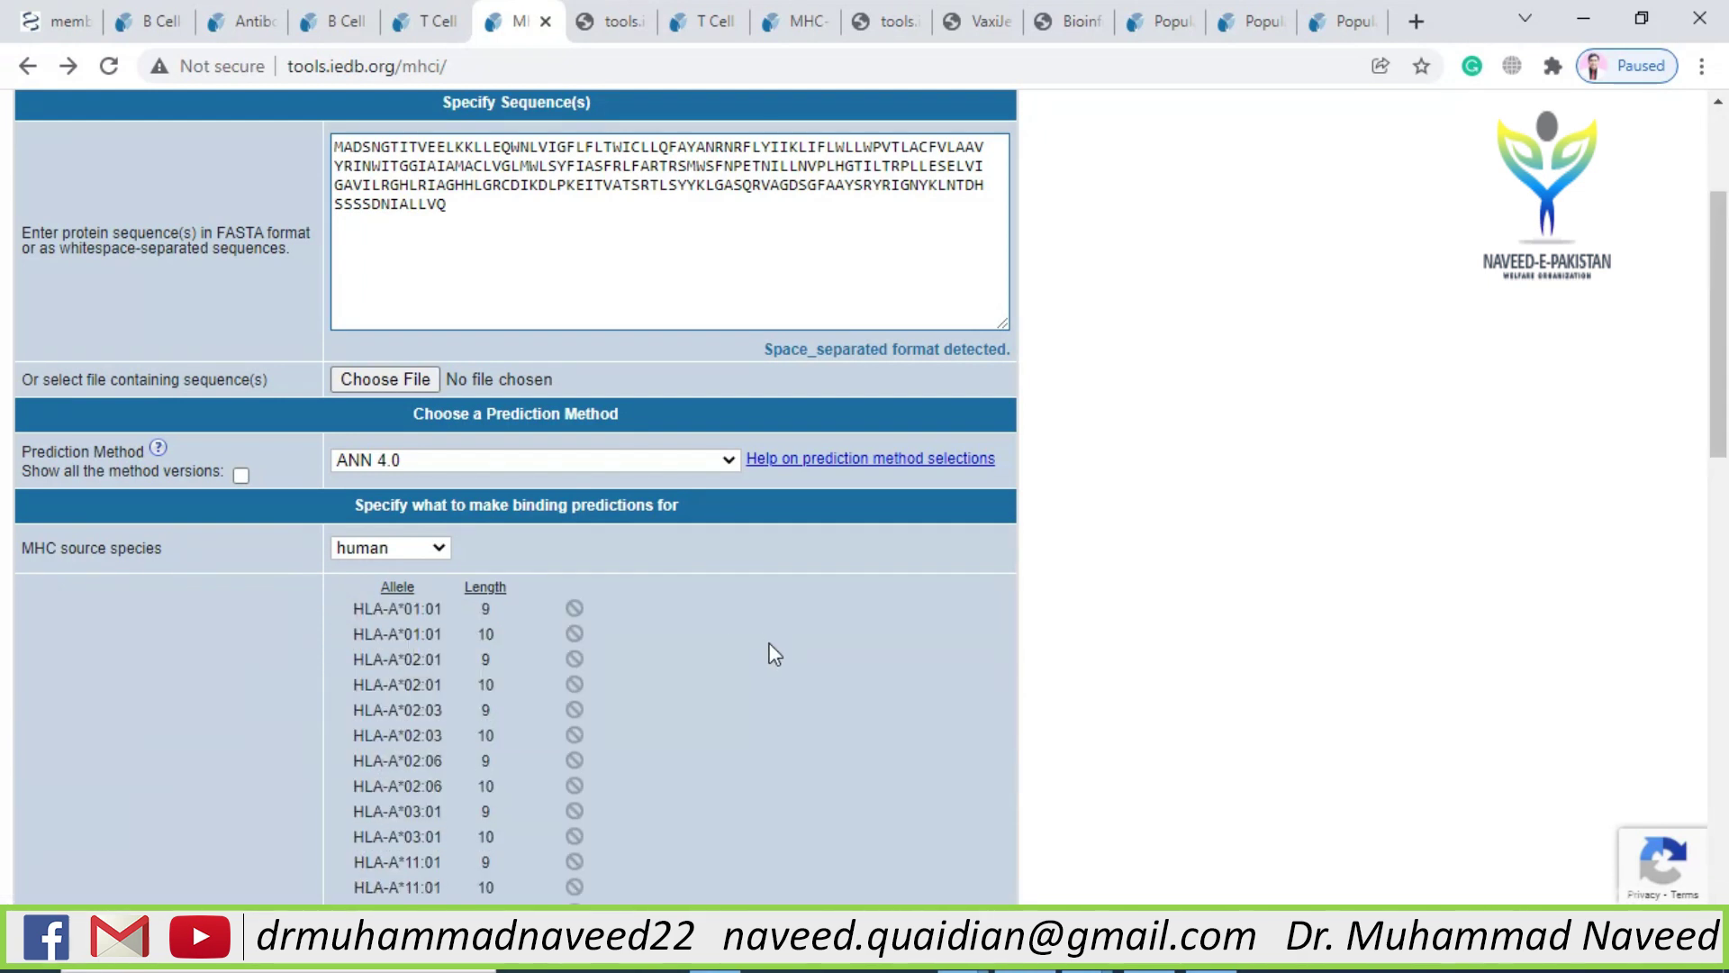
pyautogui.scroll(-5, 773, 654)
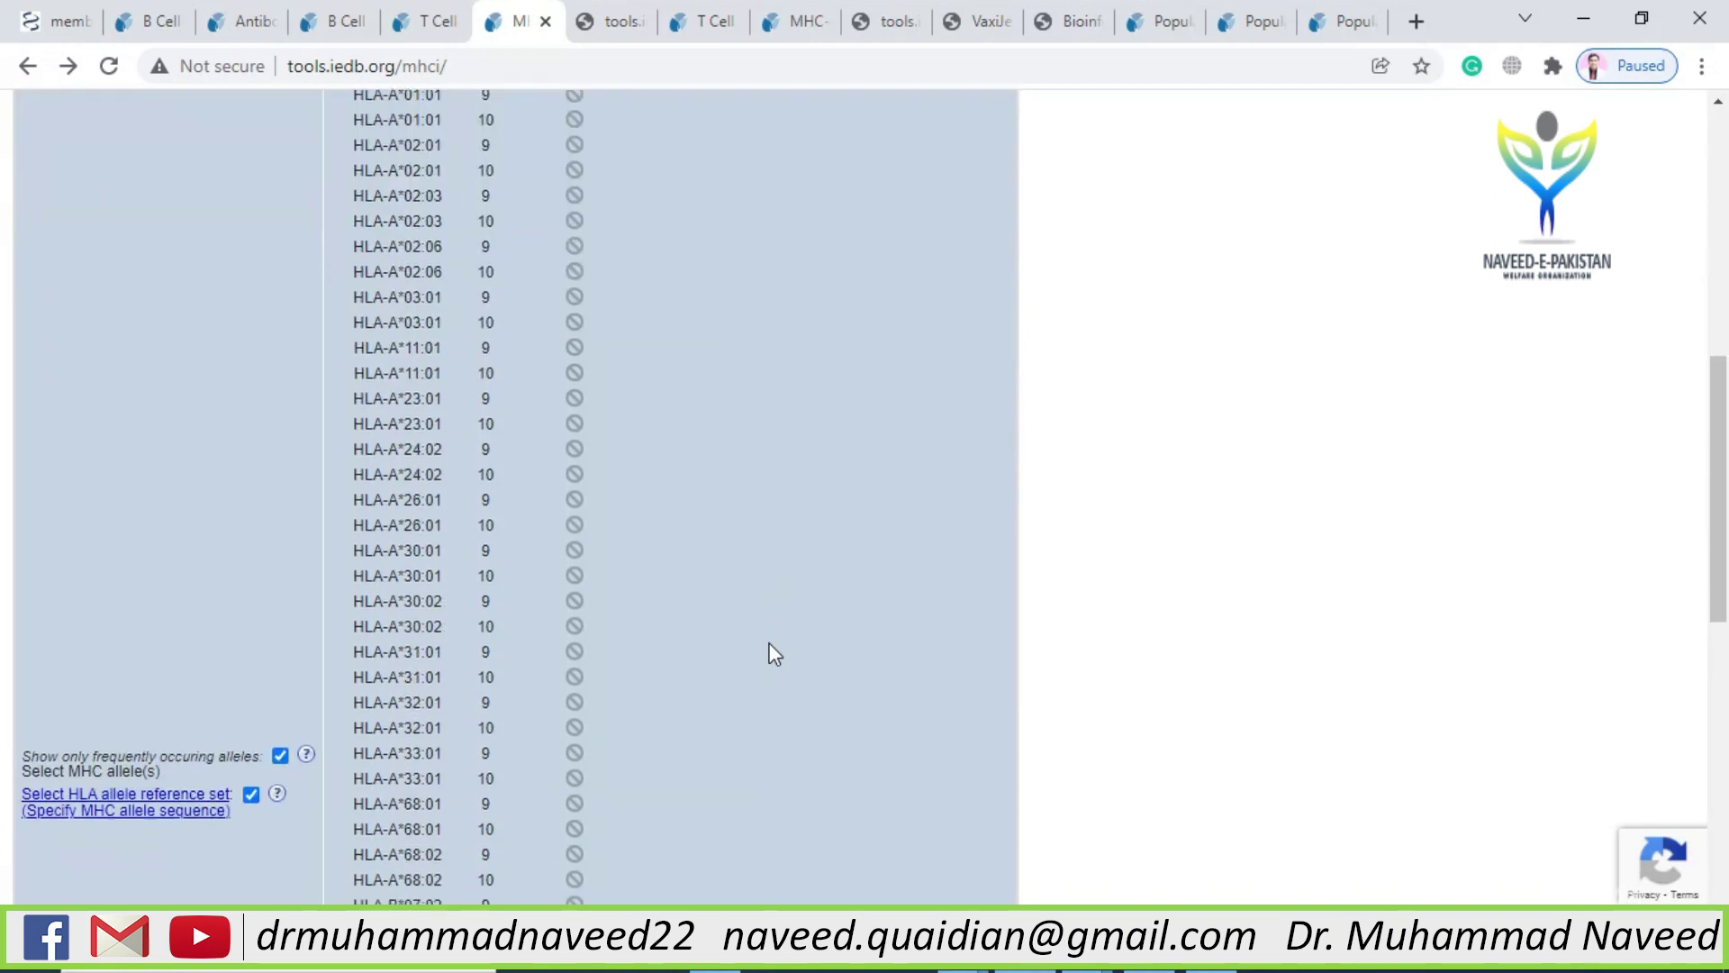
pyautogui.scroll(-9, 773, 654)
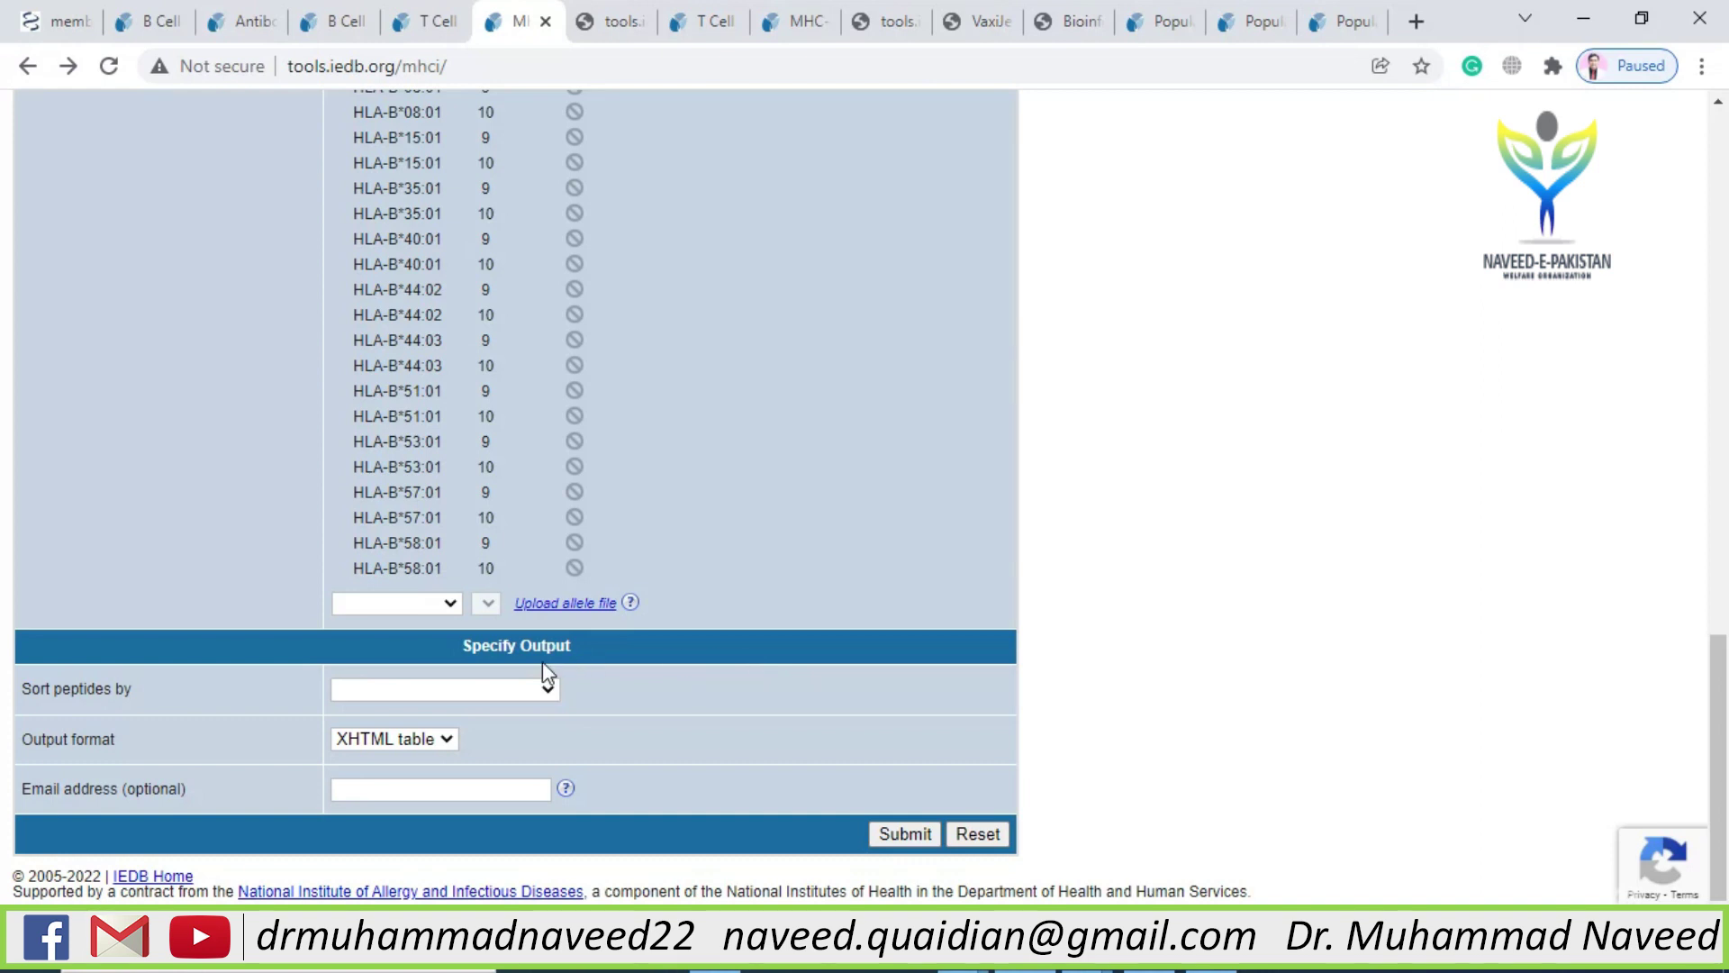
pyautogui.click(551, 701)
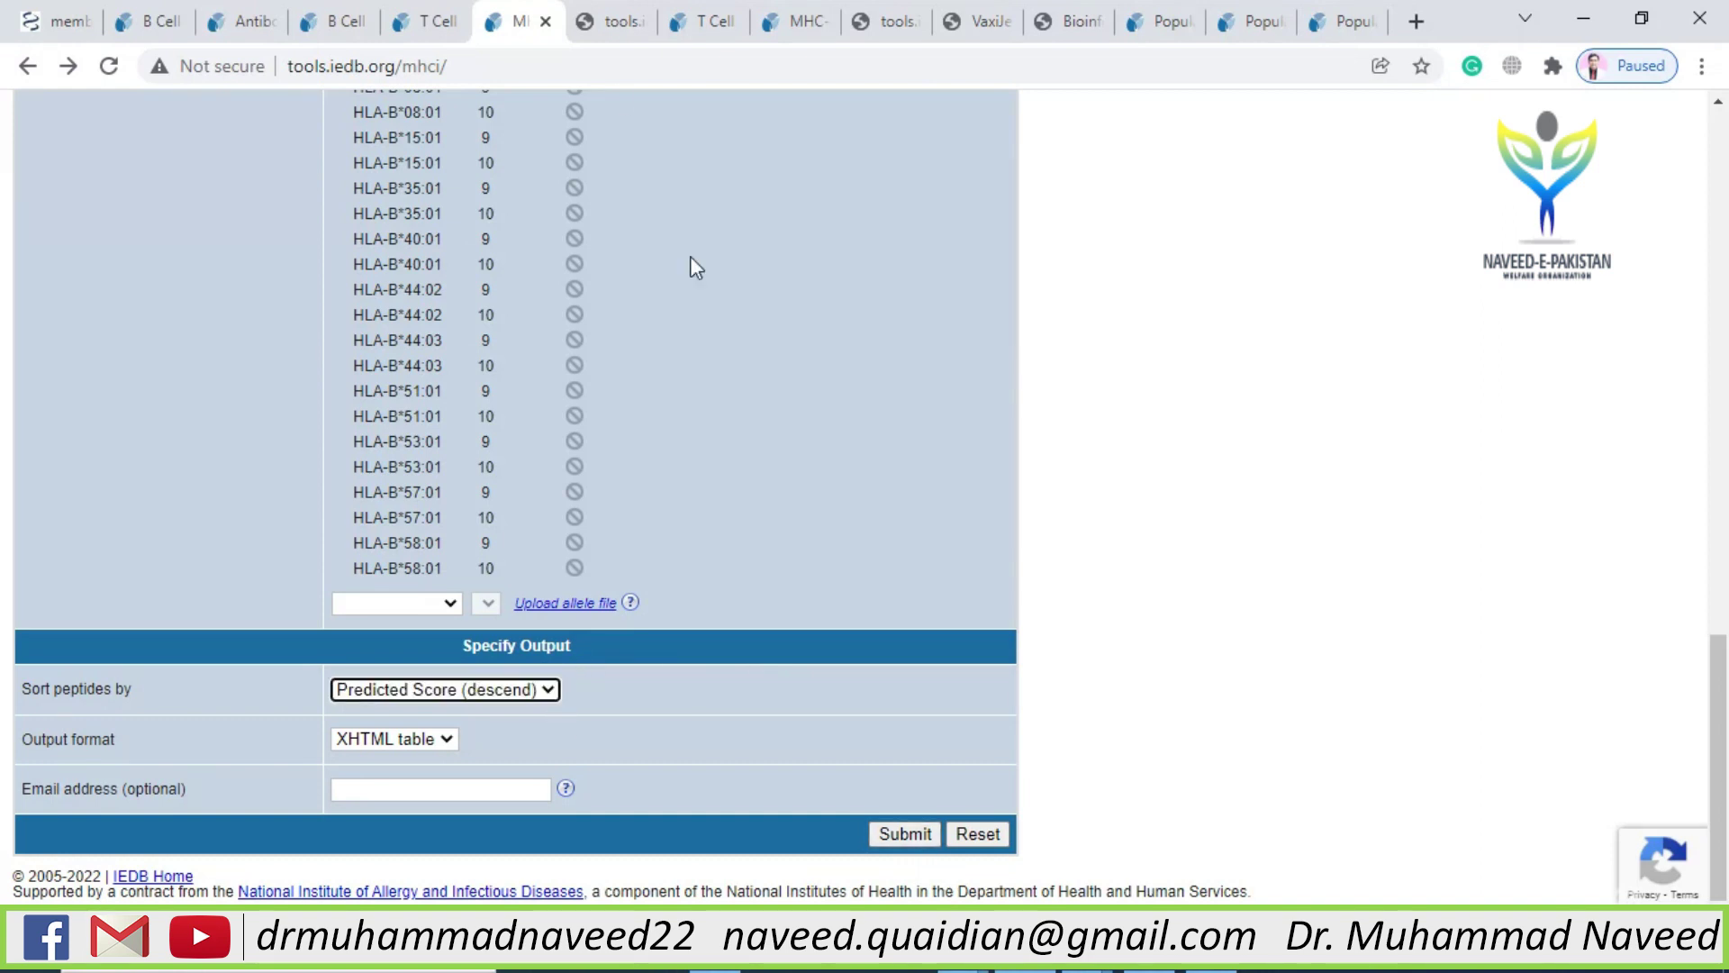
# Open the MHC-I binding prediction results in text form, check the ic50 values and select the entire results text
pyautogui.click(588, 30)
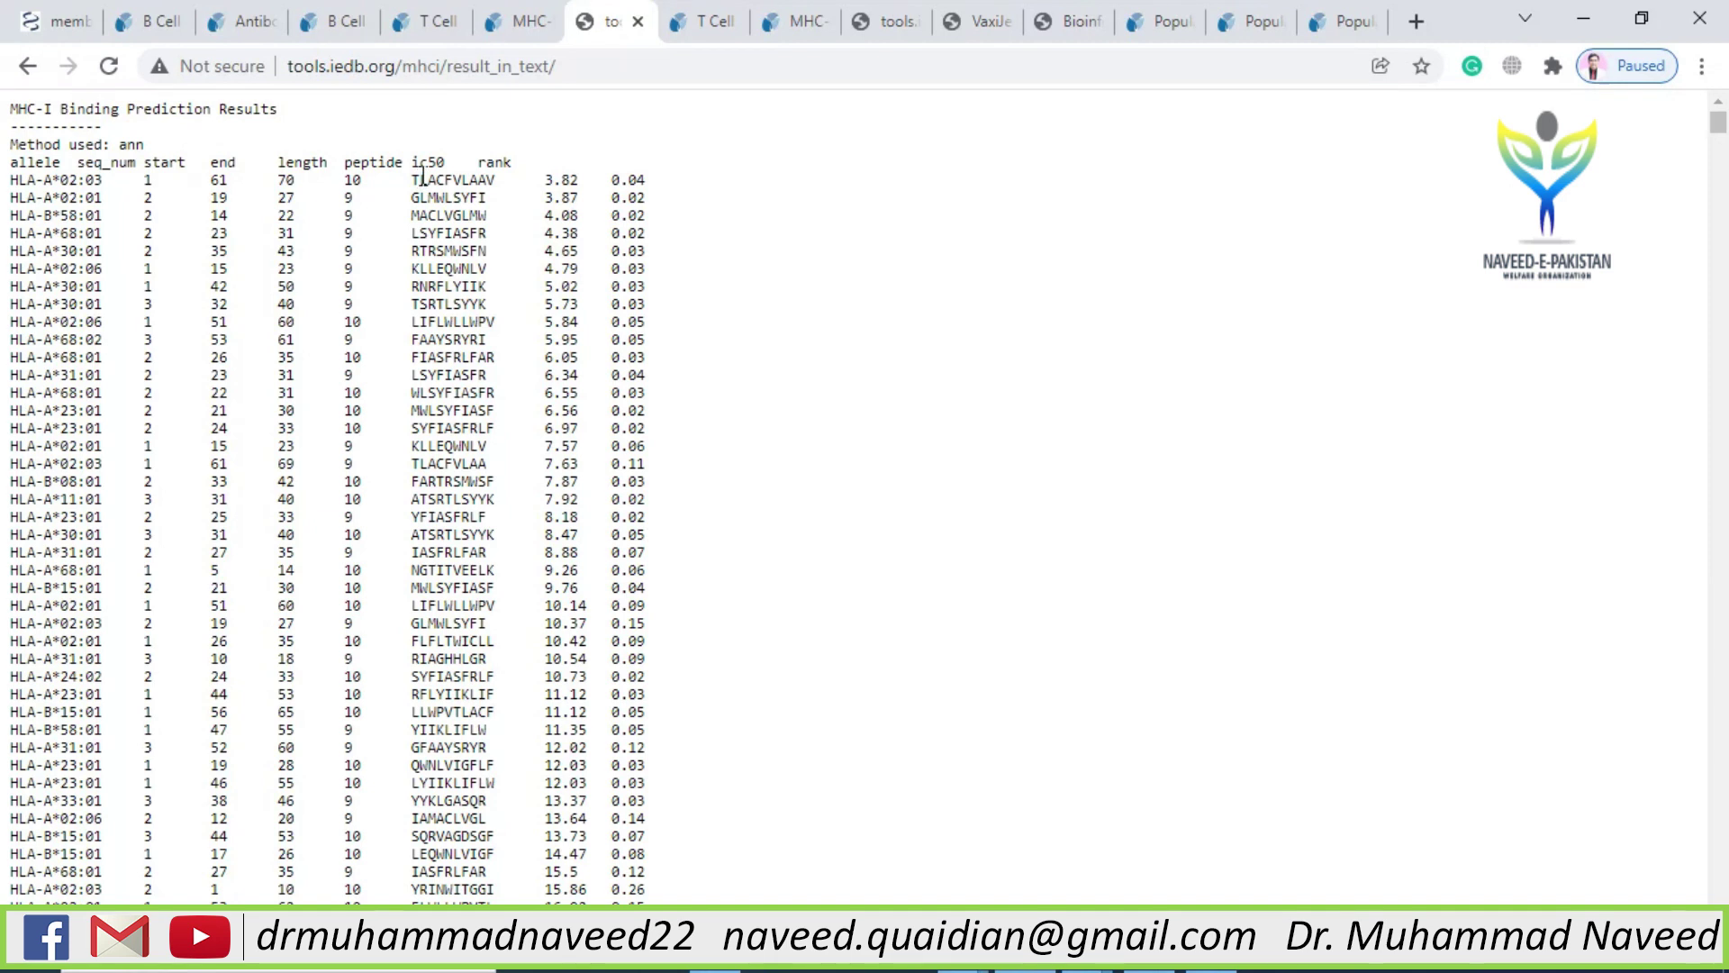
pyautogui.doubleClick(551, 184)
pyautogui.click(638, 250)
pyautogui.hotkey('ctrl', 'a')
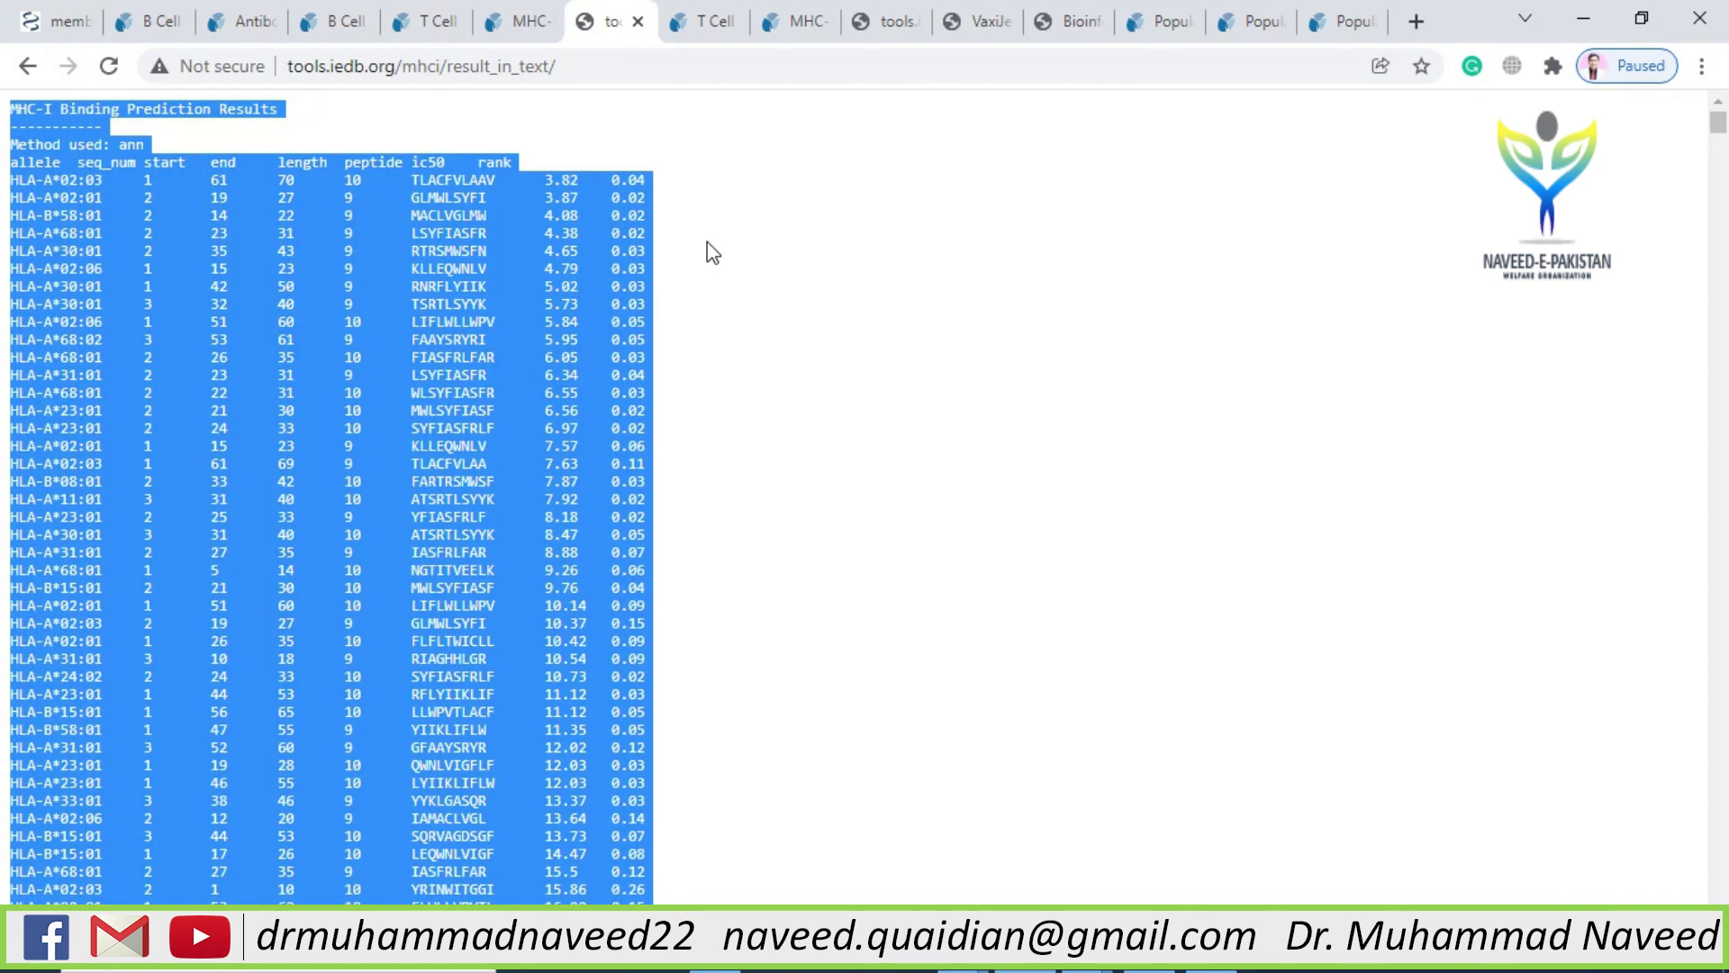
# Switch to the epitope mhc-i workbook in Excel and inspect the epitope, ic50 and rank values of the first record
pyautogui.click(1100, 969)
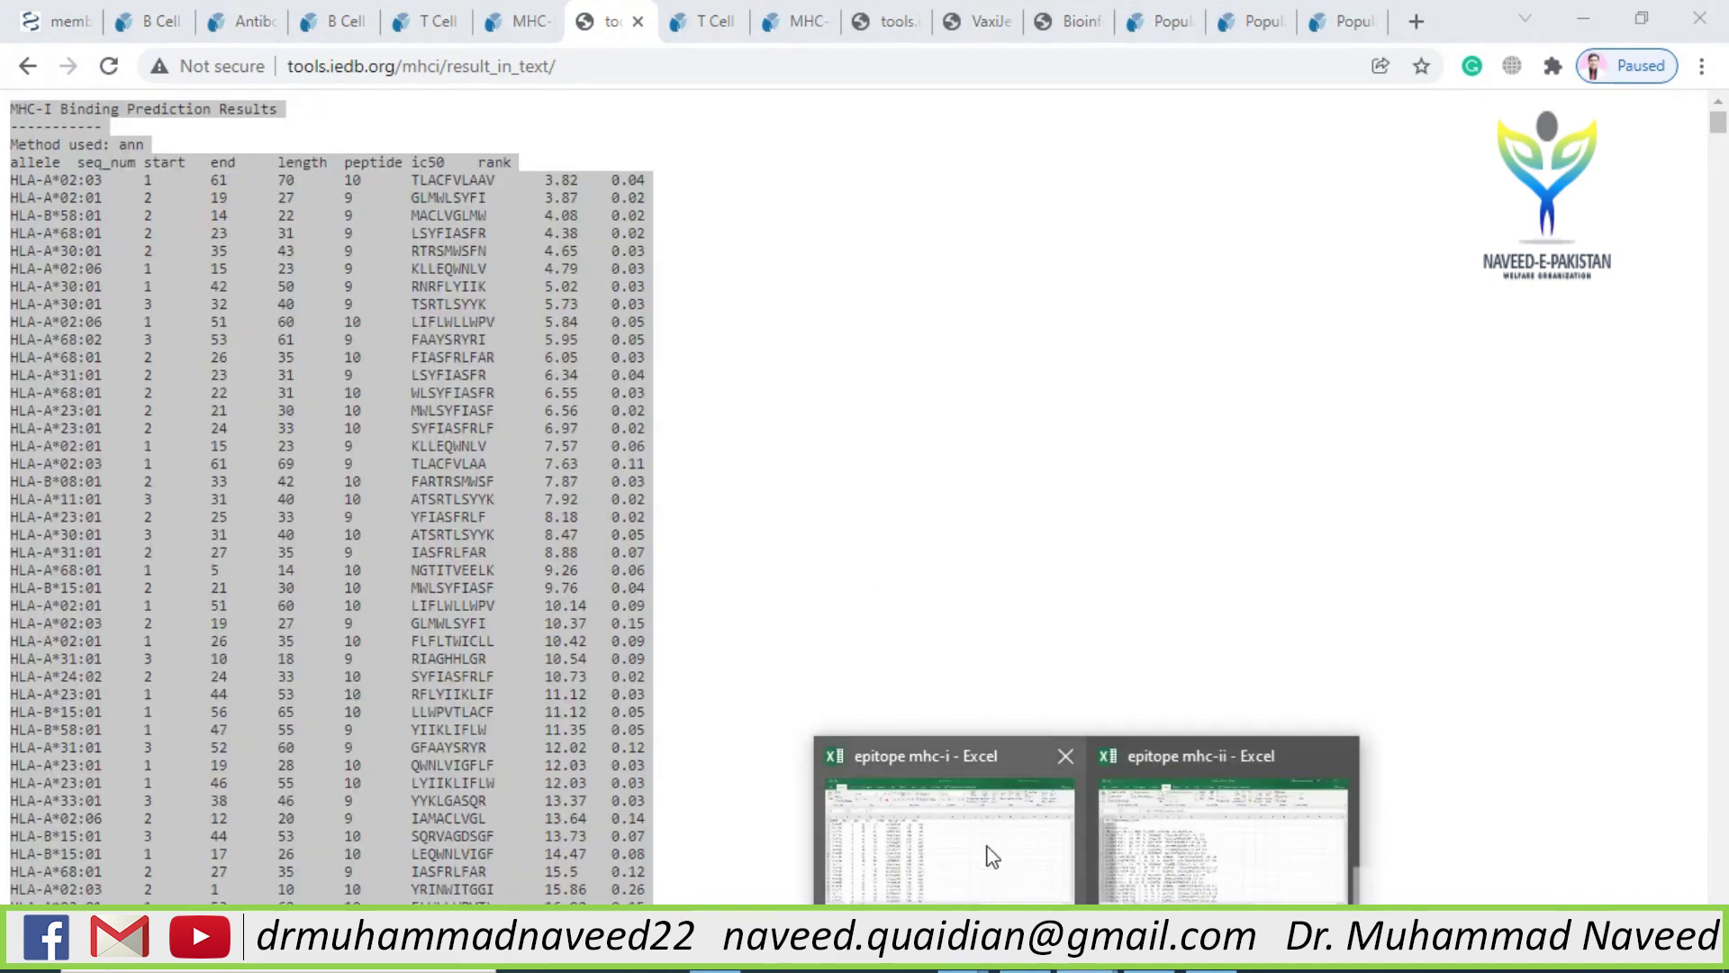
pyautogui.click(991, 855)
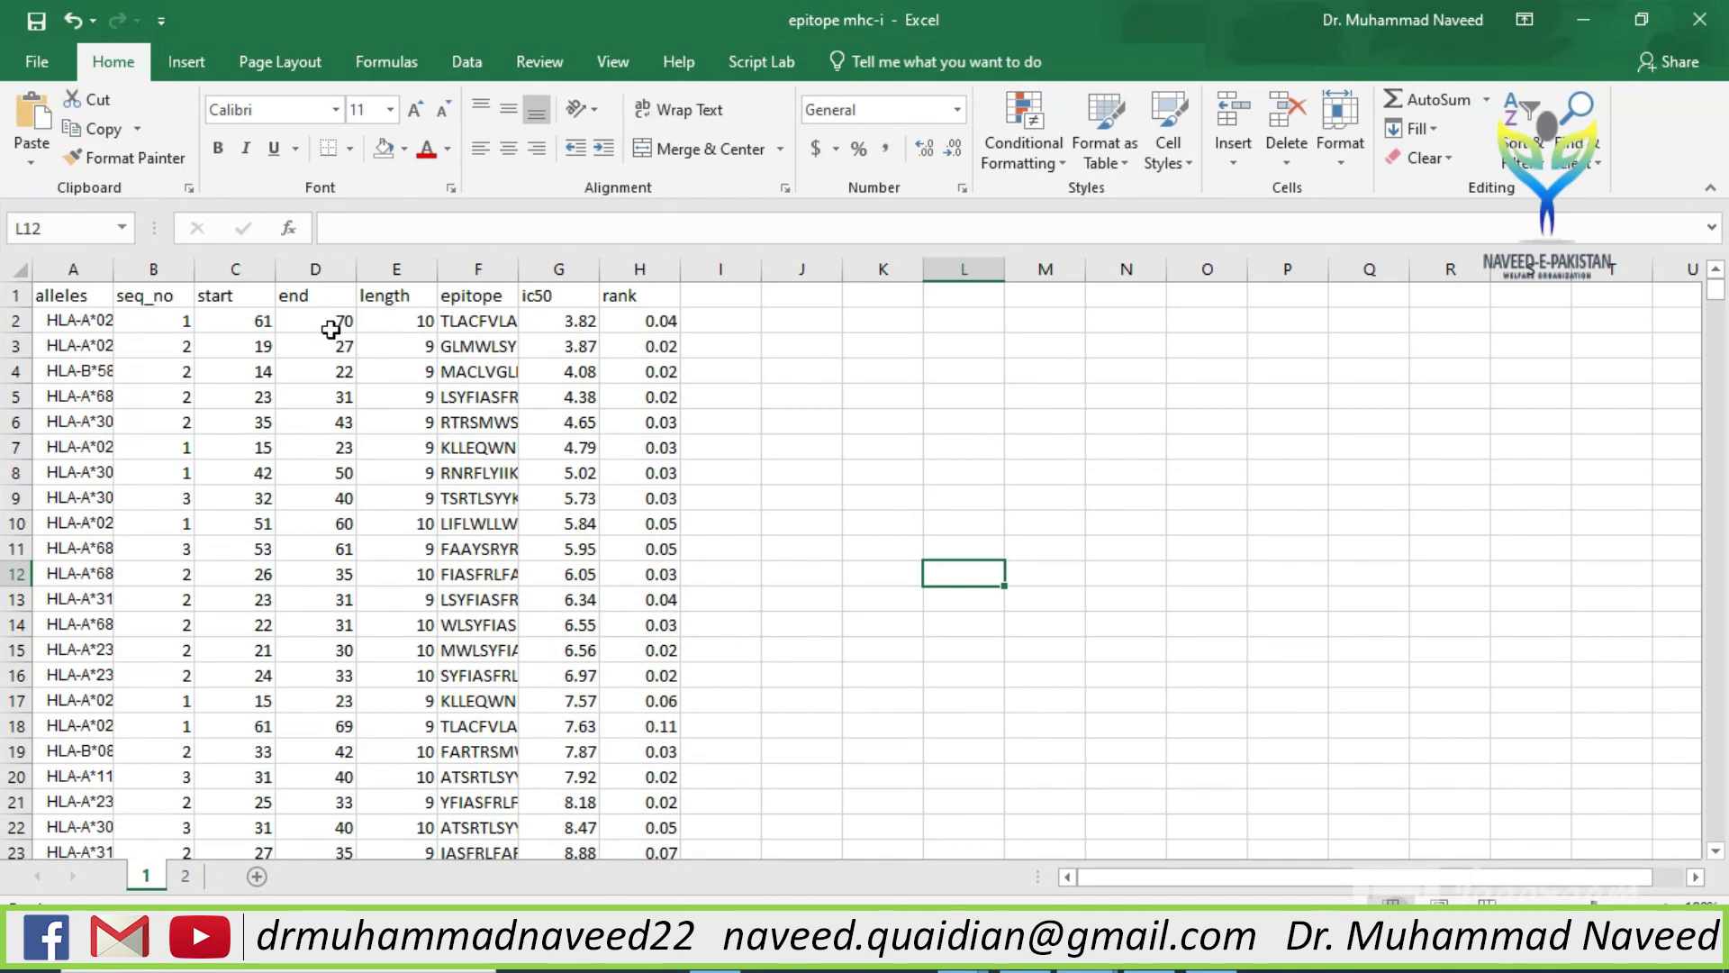
pyautogui.click(498, 321)
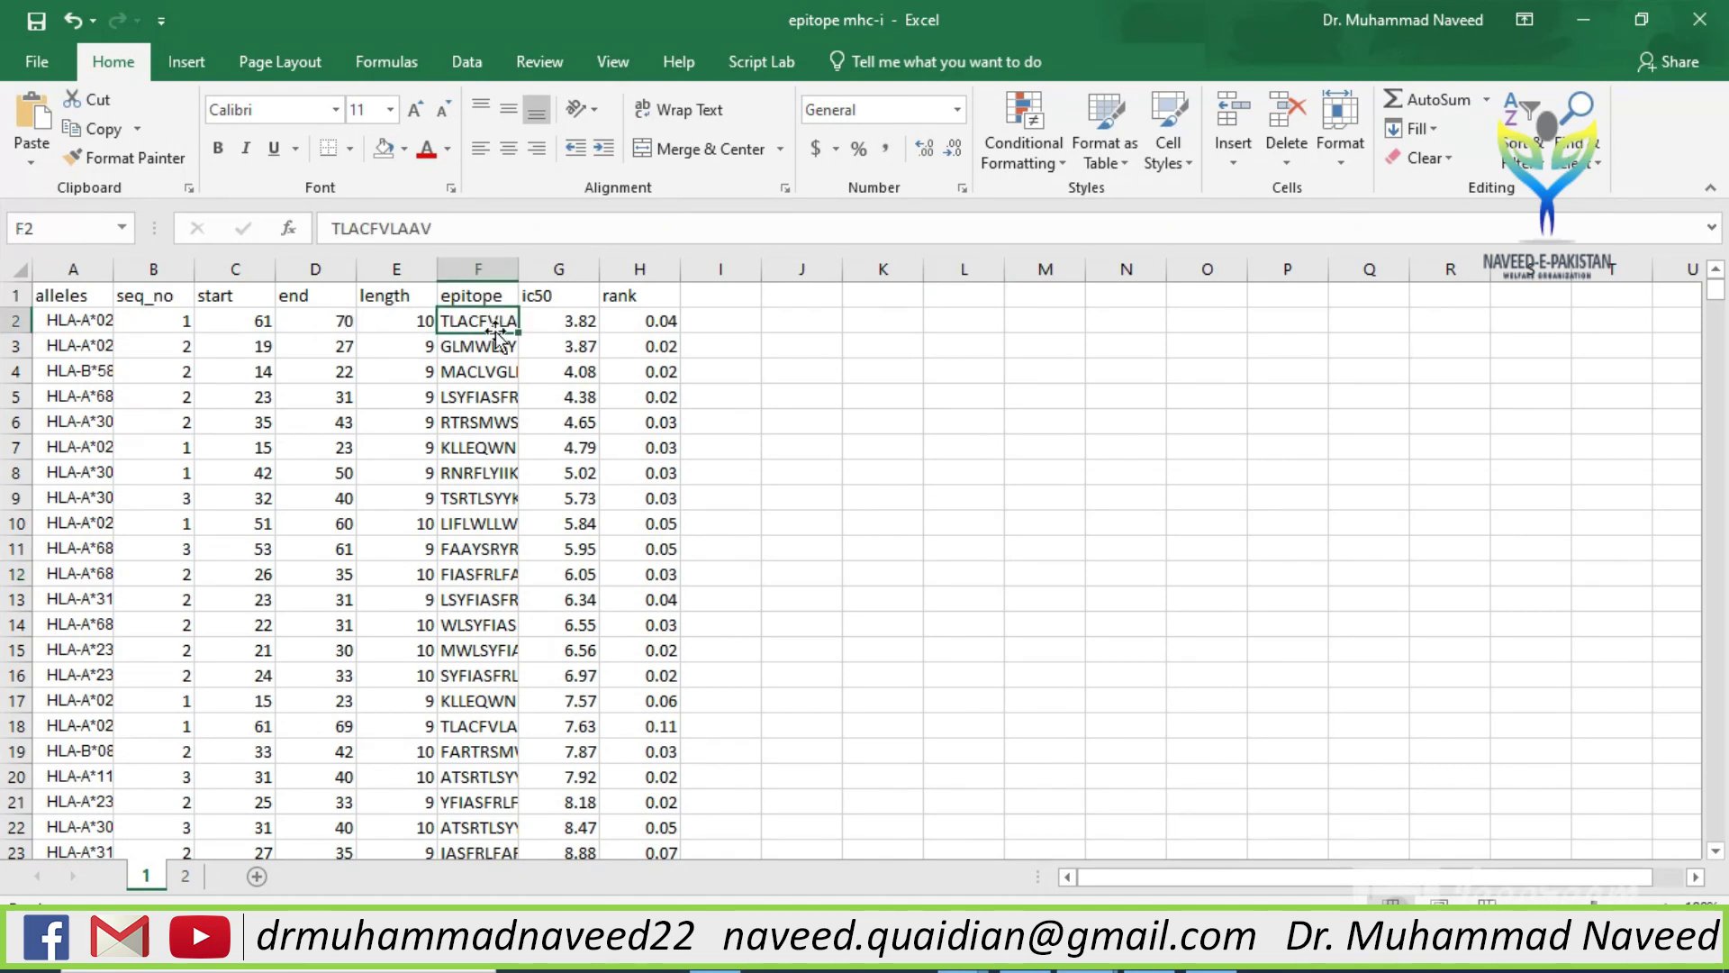
pyautogui.click(554, 319)
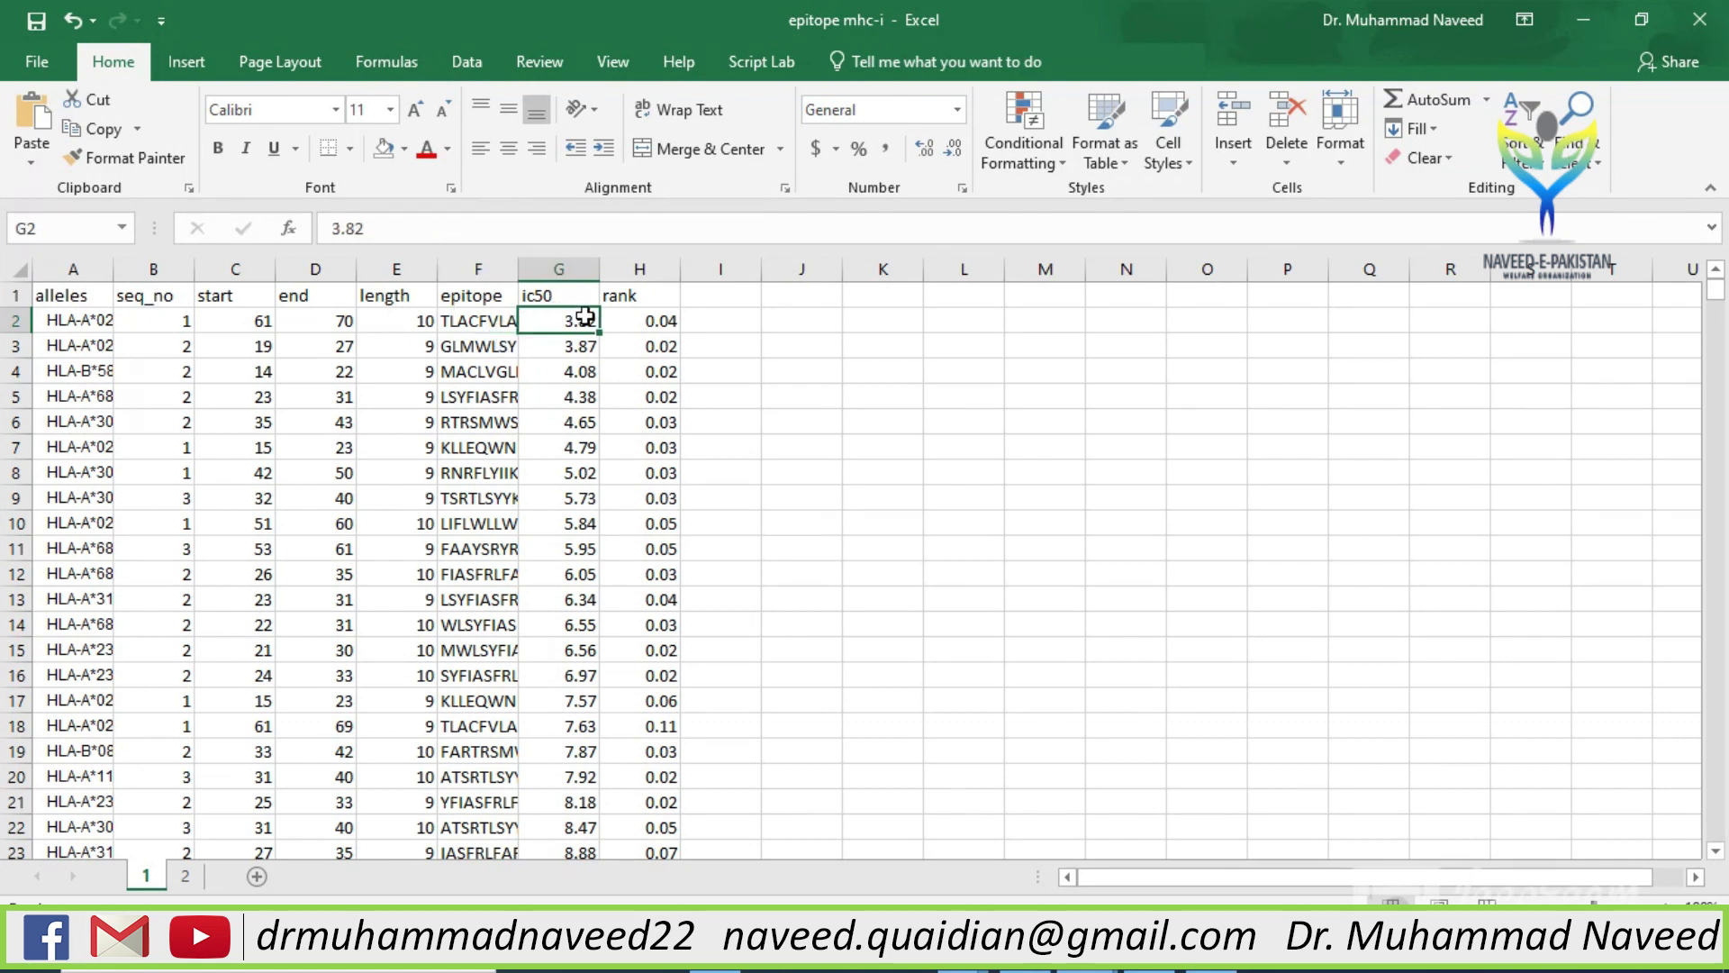
pyautogui.click(619, 320)
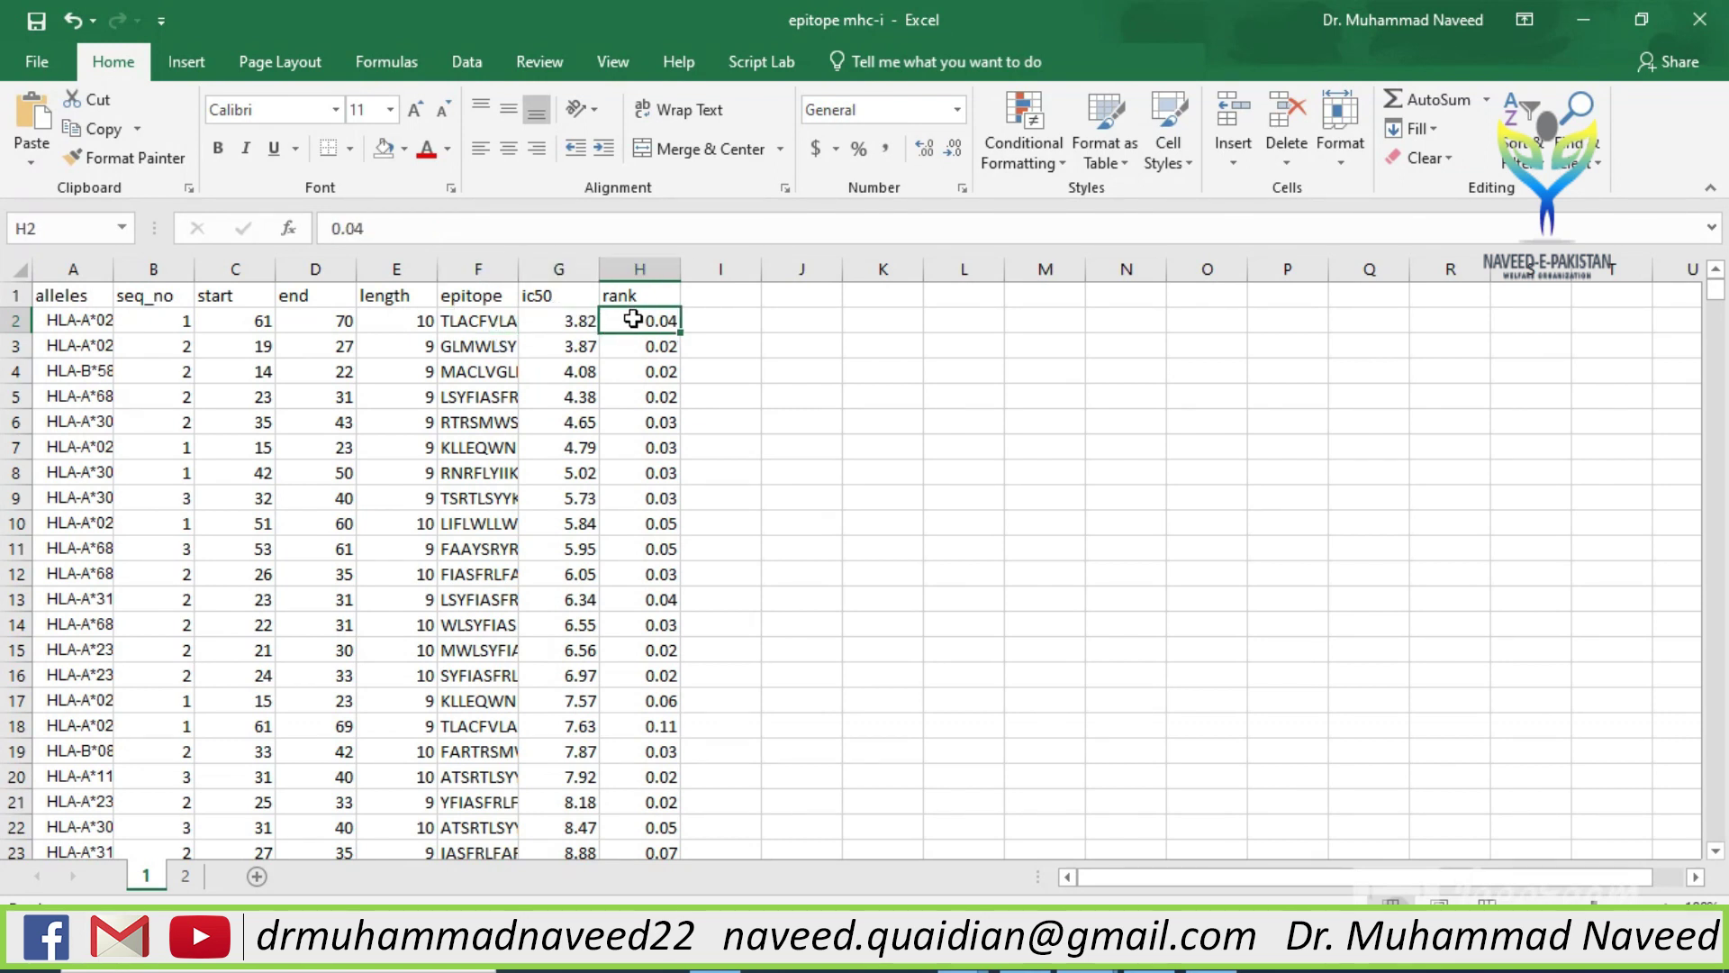
# Look at Excel's data sorting tools and review the shortlisted epitopes with antigenic score, allergenicity and ic50 on sheet 2
pyautogui.click(472, 64)
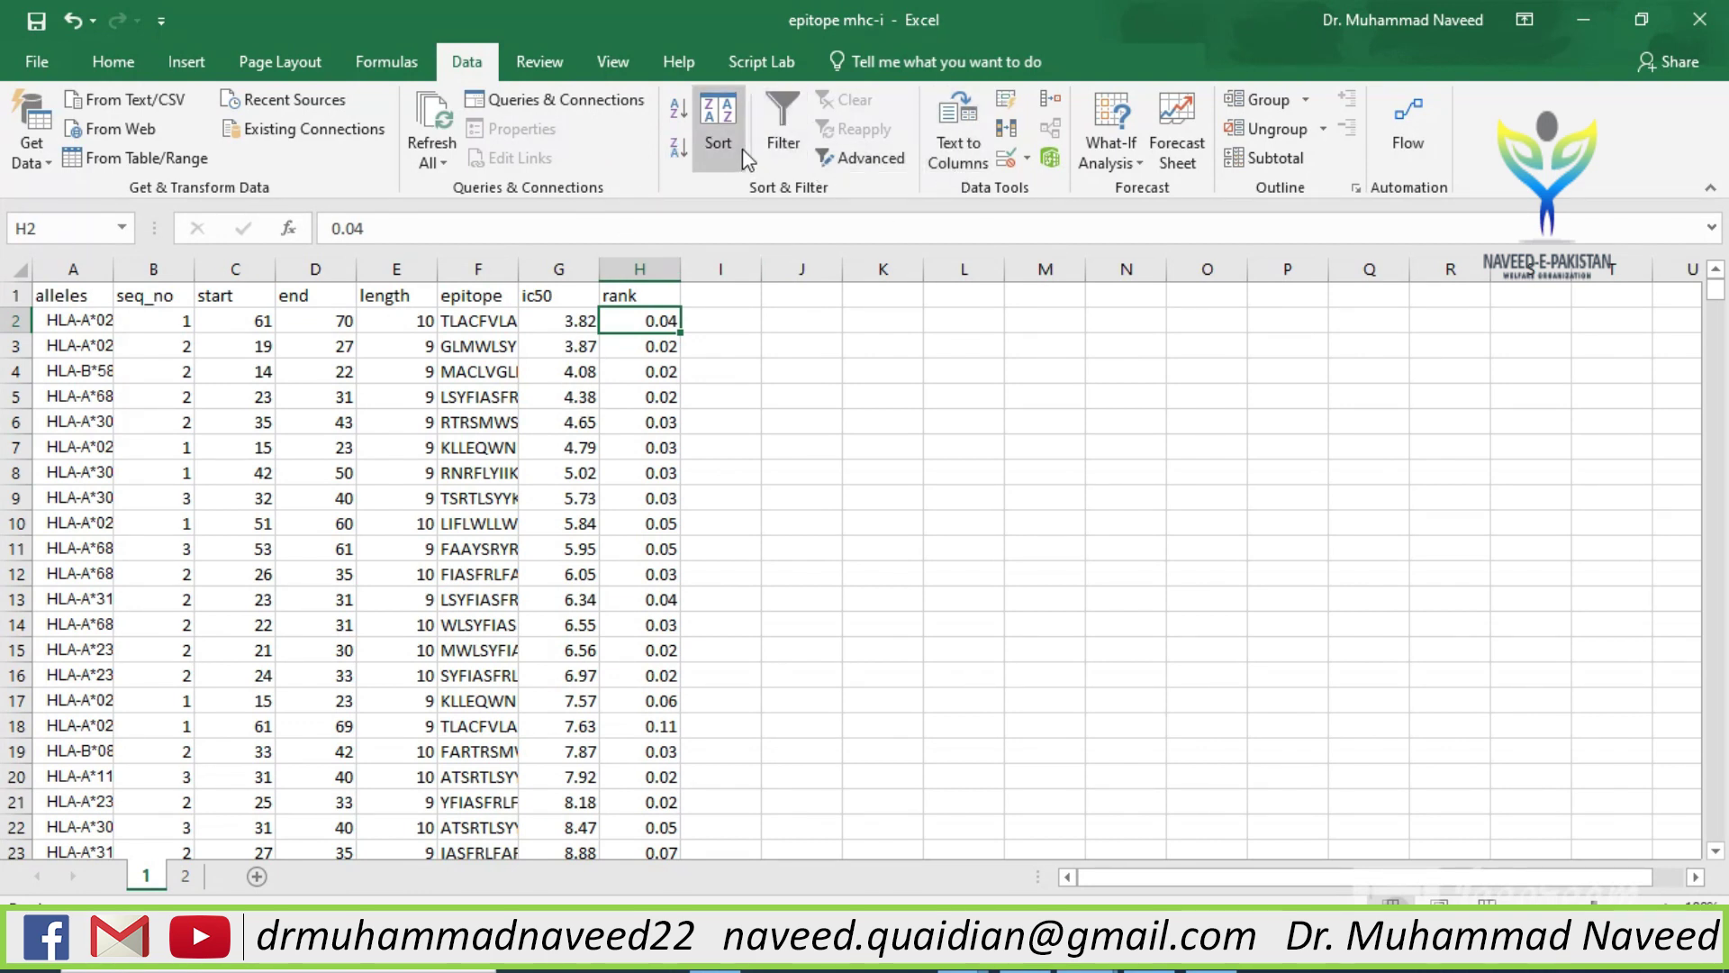
pyautogui.click(185, 877)
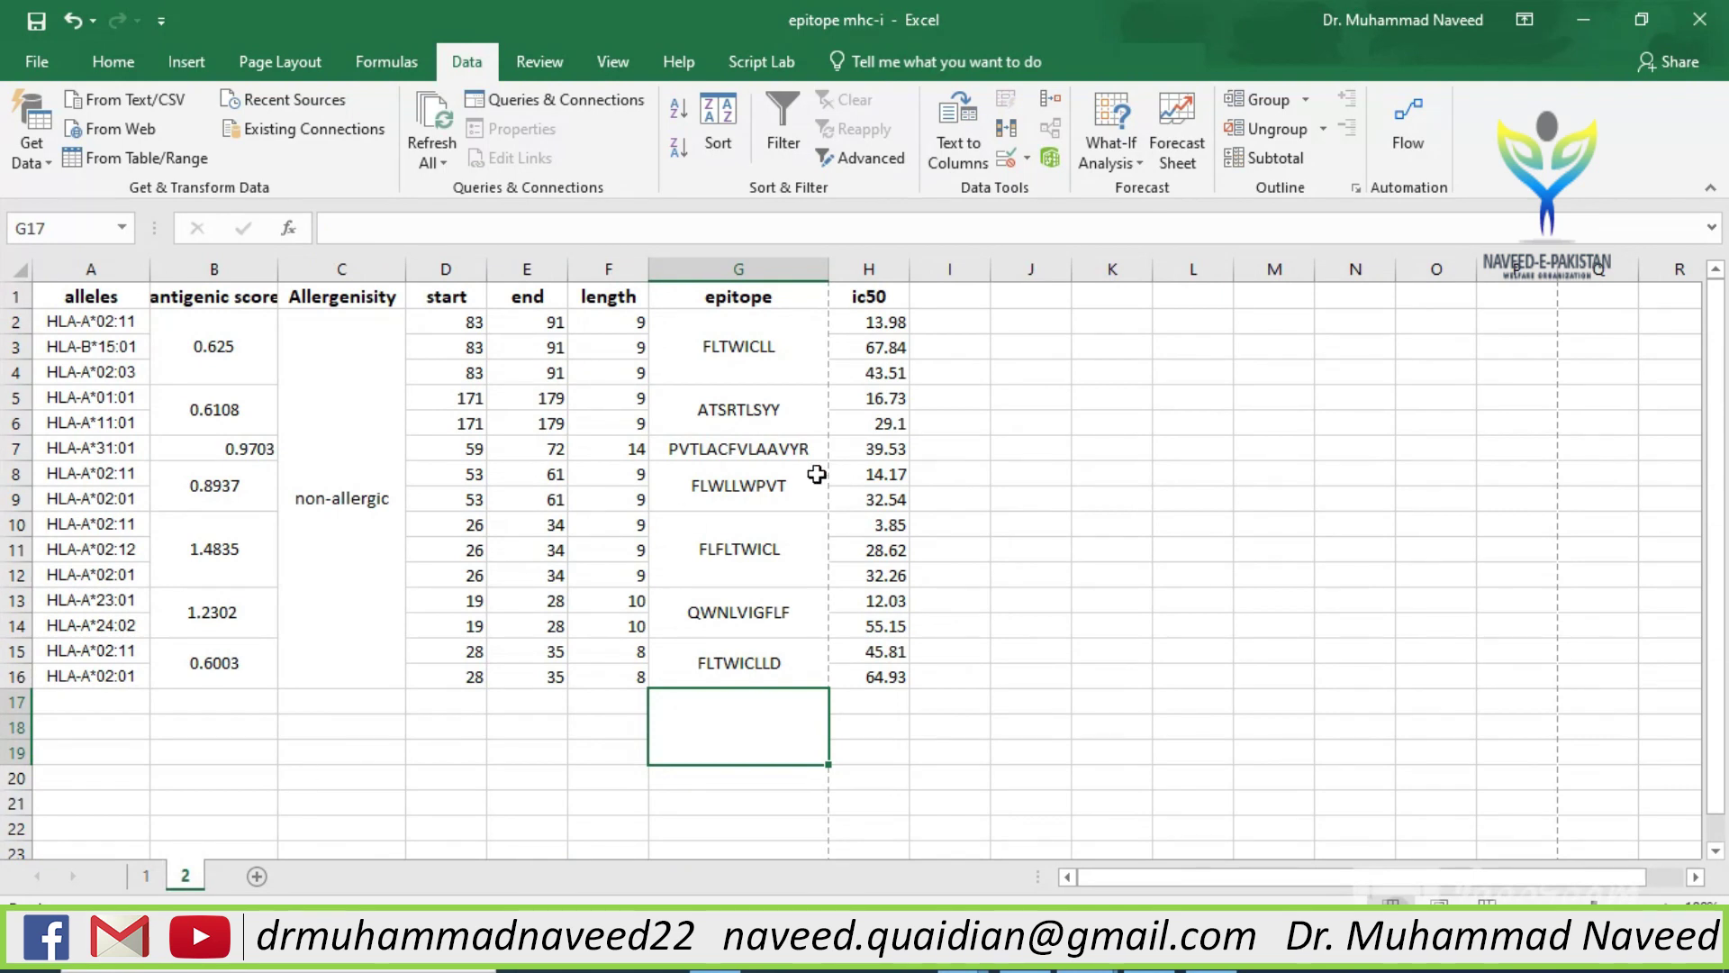
pyautogui.click(1079, 393)
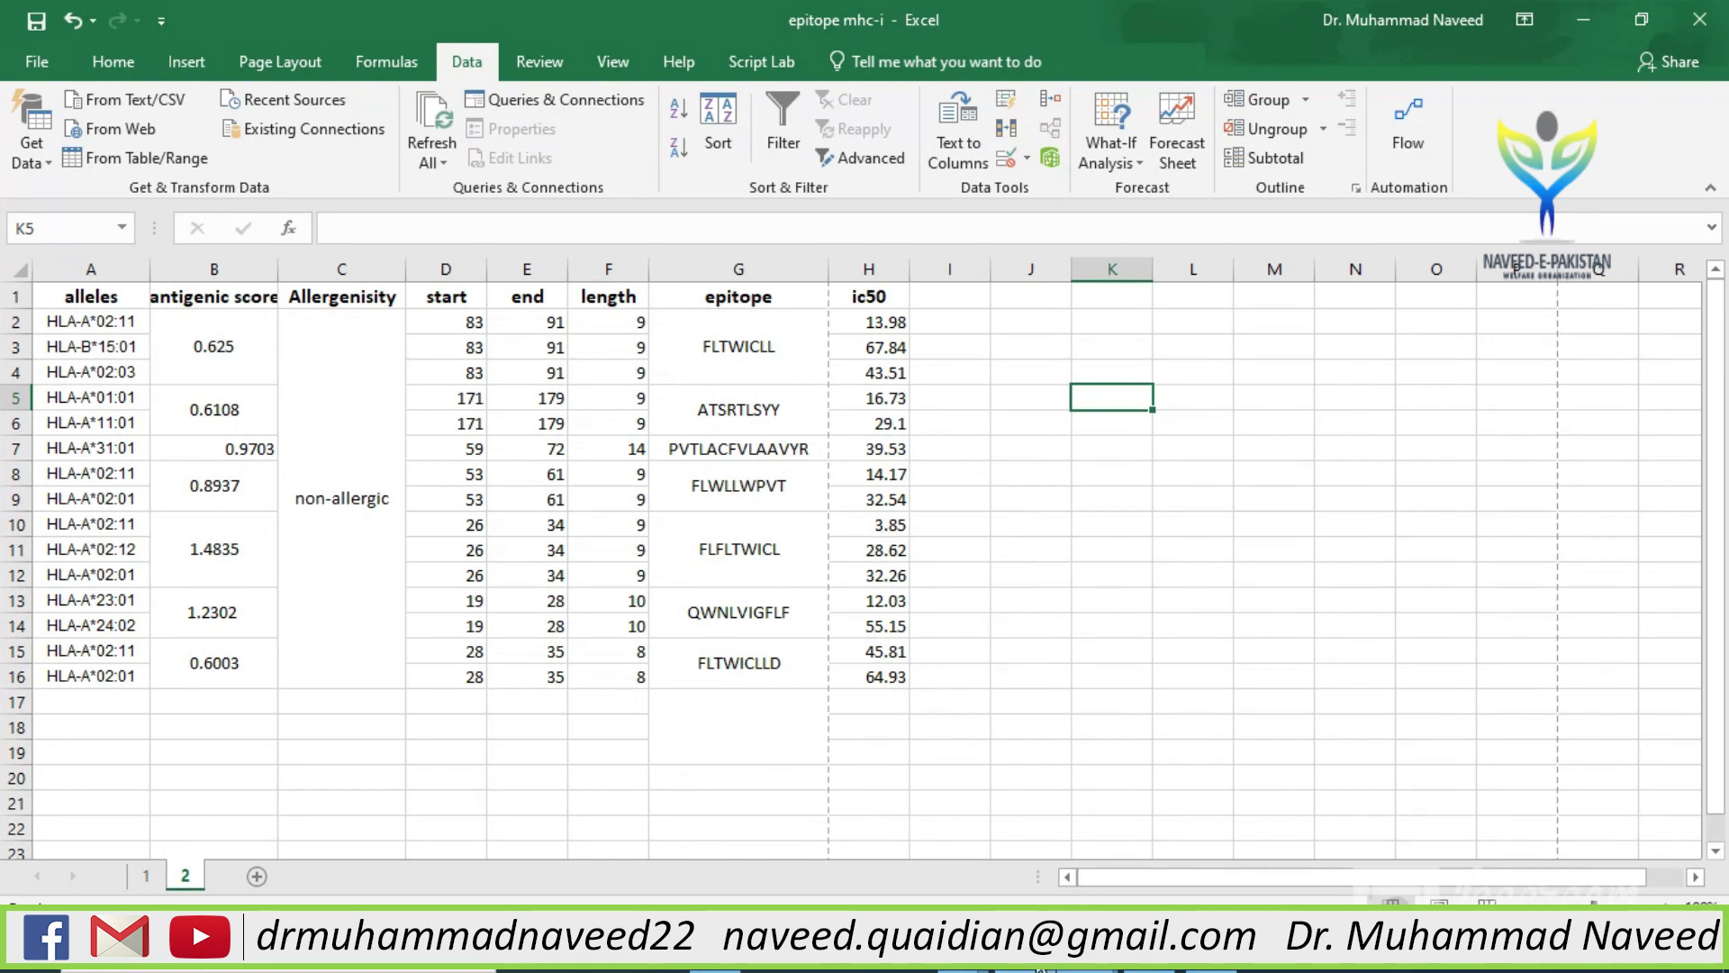
# Switch back to Chrome and enter the protein sequence beginning MADSNGTITVEELKK into the MHC-II Binding Predictions form
pyautogui.moveTo(1040, 969)
pyautogui.click(1025, 820)
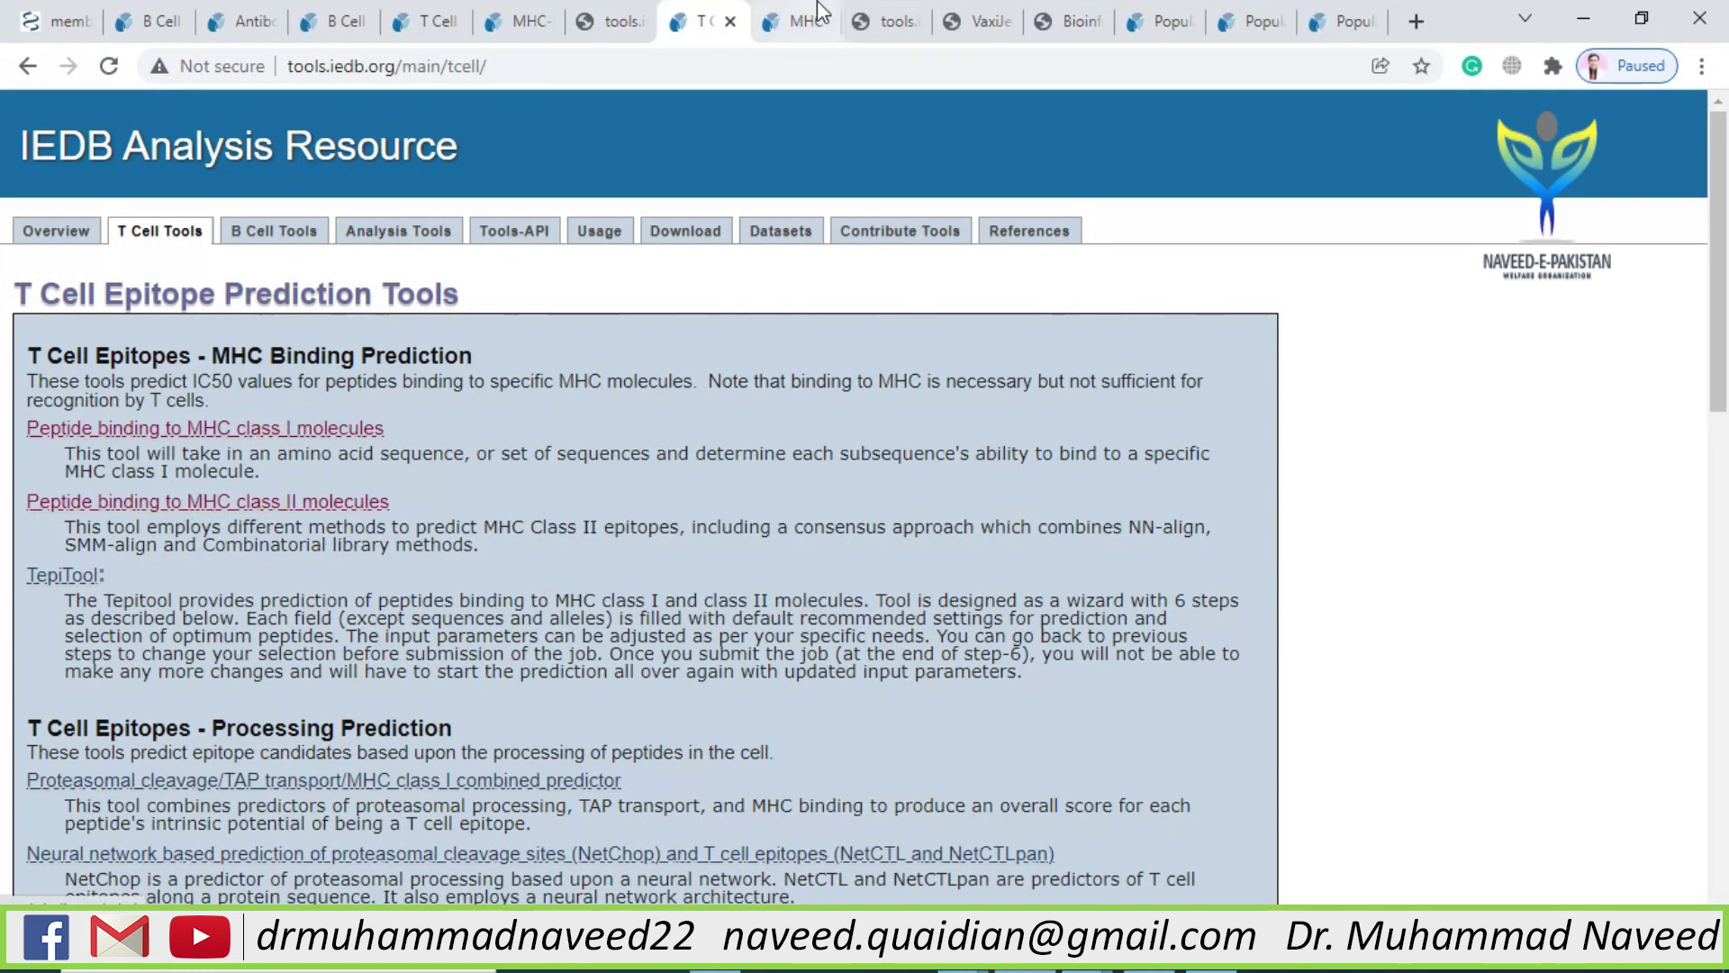
pyautogui.click(804, 24)
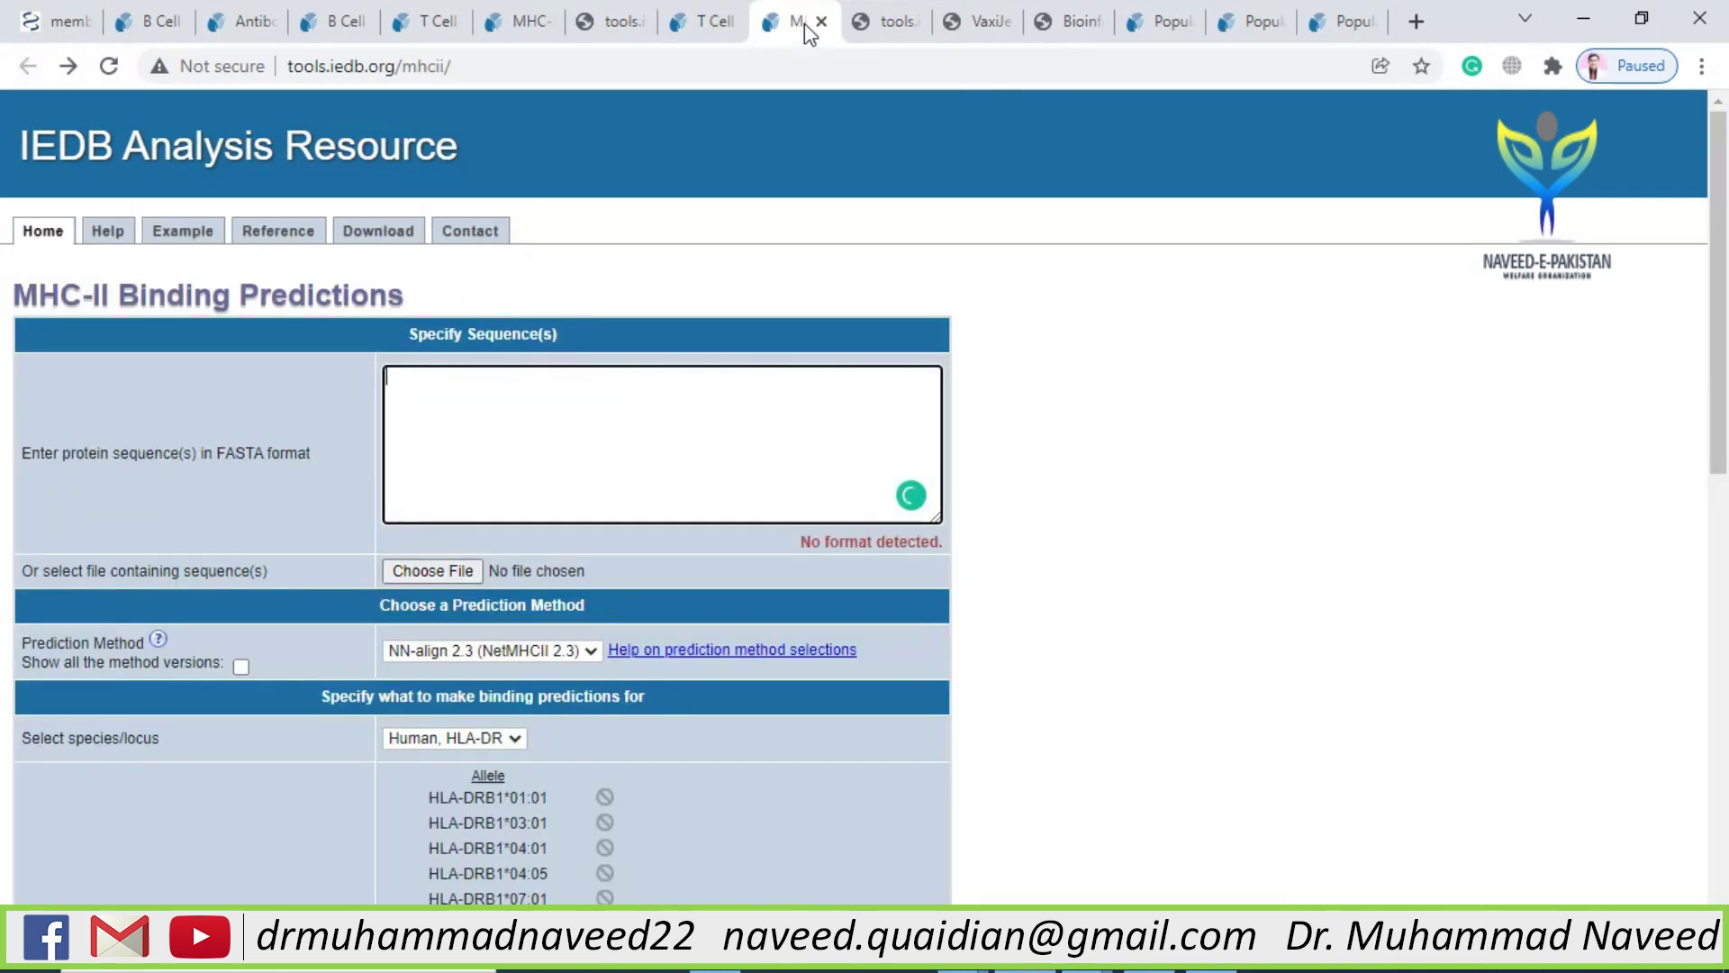
pyautogui.click(519, 396)
pyautogui.write('MADSNGTITVEELKKLLEQWNLVIGFLFLTWICLLQFAYANRNRFLYIIKLIFLWLLWPVTLACFVLAAV YRINWITGGIAIAMACLVGLMWLSYFIASFRLFARTRSMWSFNPETNILLNVPLHGTILTRPLLESELVI GAVILRGHLRIAGHHLGRCDIKDLPKEITVATSRTLSYYKLGASQRVAGDSGFAAYSRYRIGNYKLNTDH SSSSDNIALLVQ')
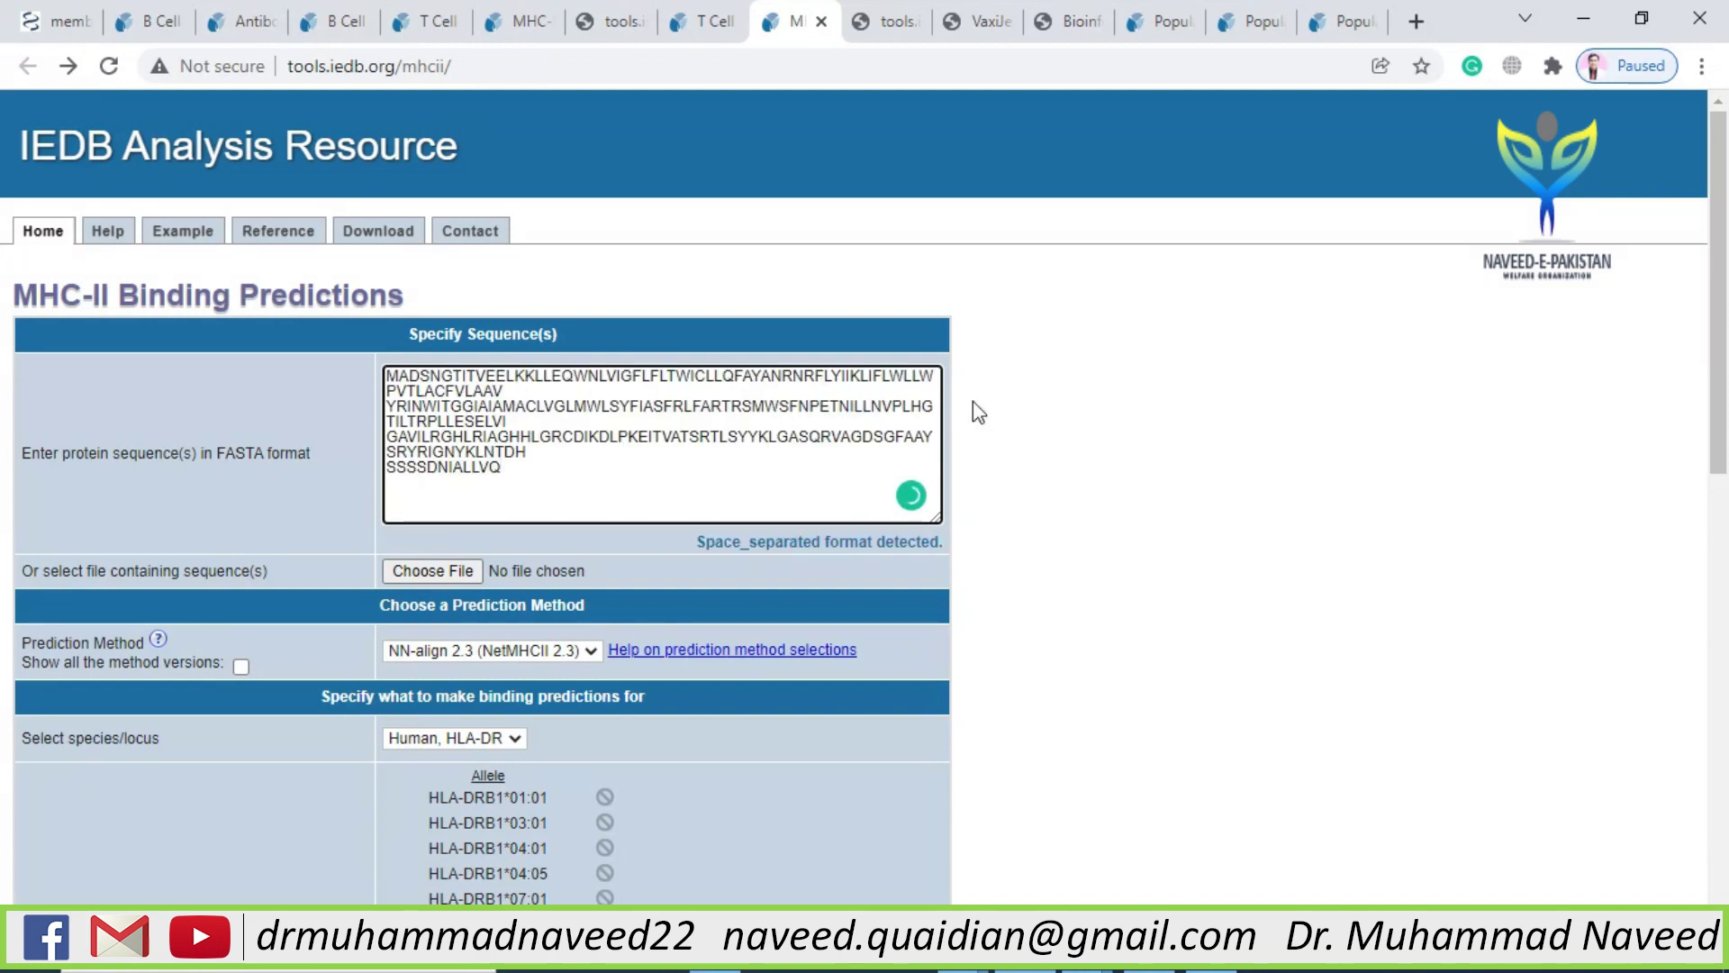
# Choose NN-align 2.3 (NetMHCII 2.3) as the MHC-II prediction method and Human, HLA-DR as the species/locus
pyautogui.scroll(-1, 1072, 394)
pyautogui.scroll(-1, 1043, 429)
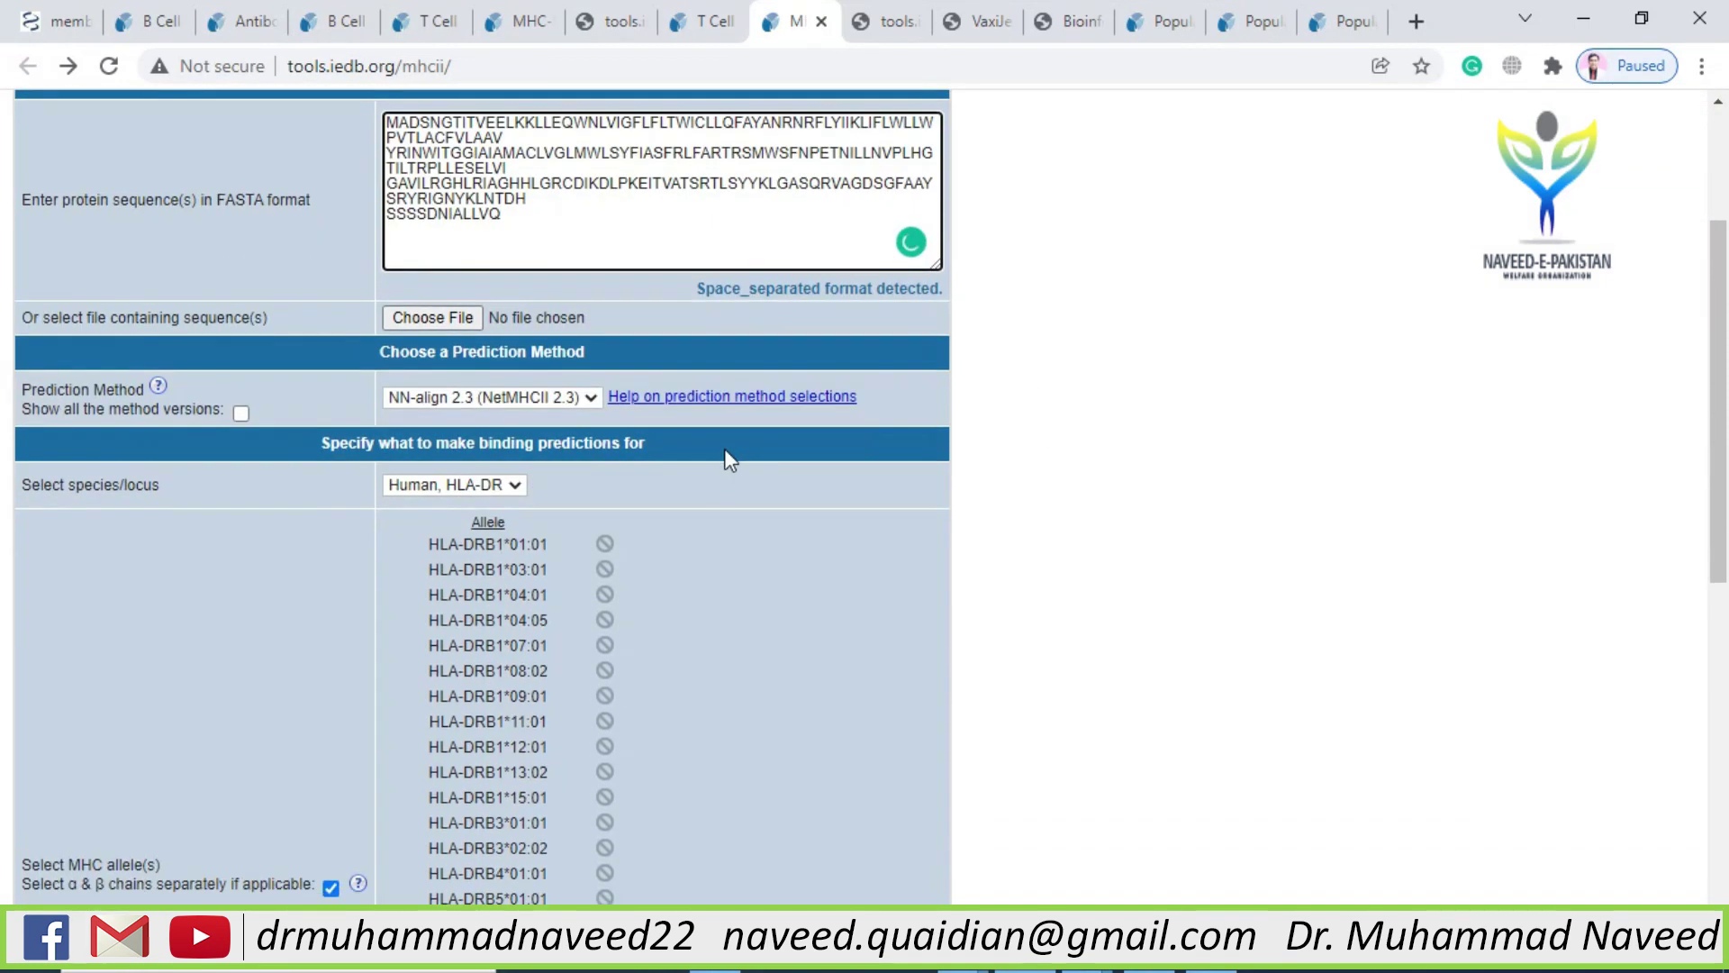
pyautogui.click(593, 403)
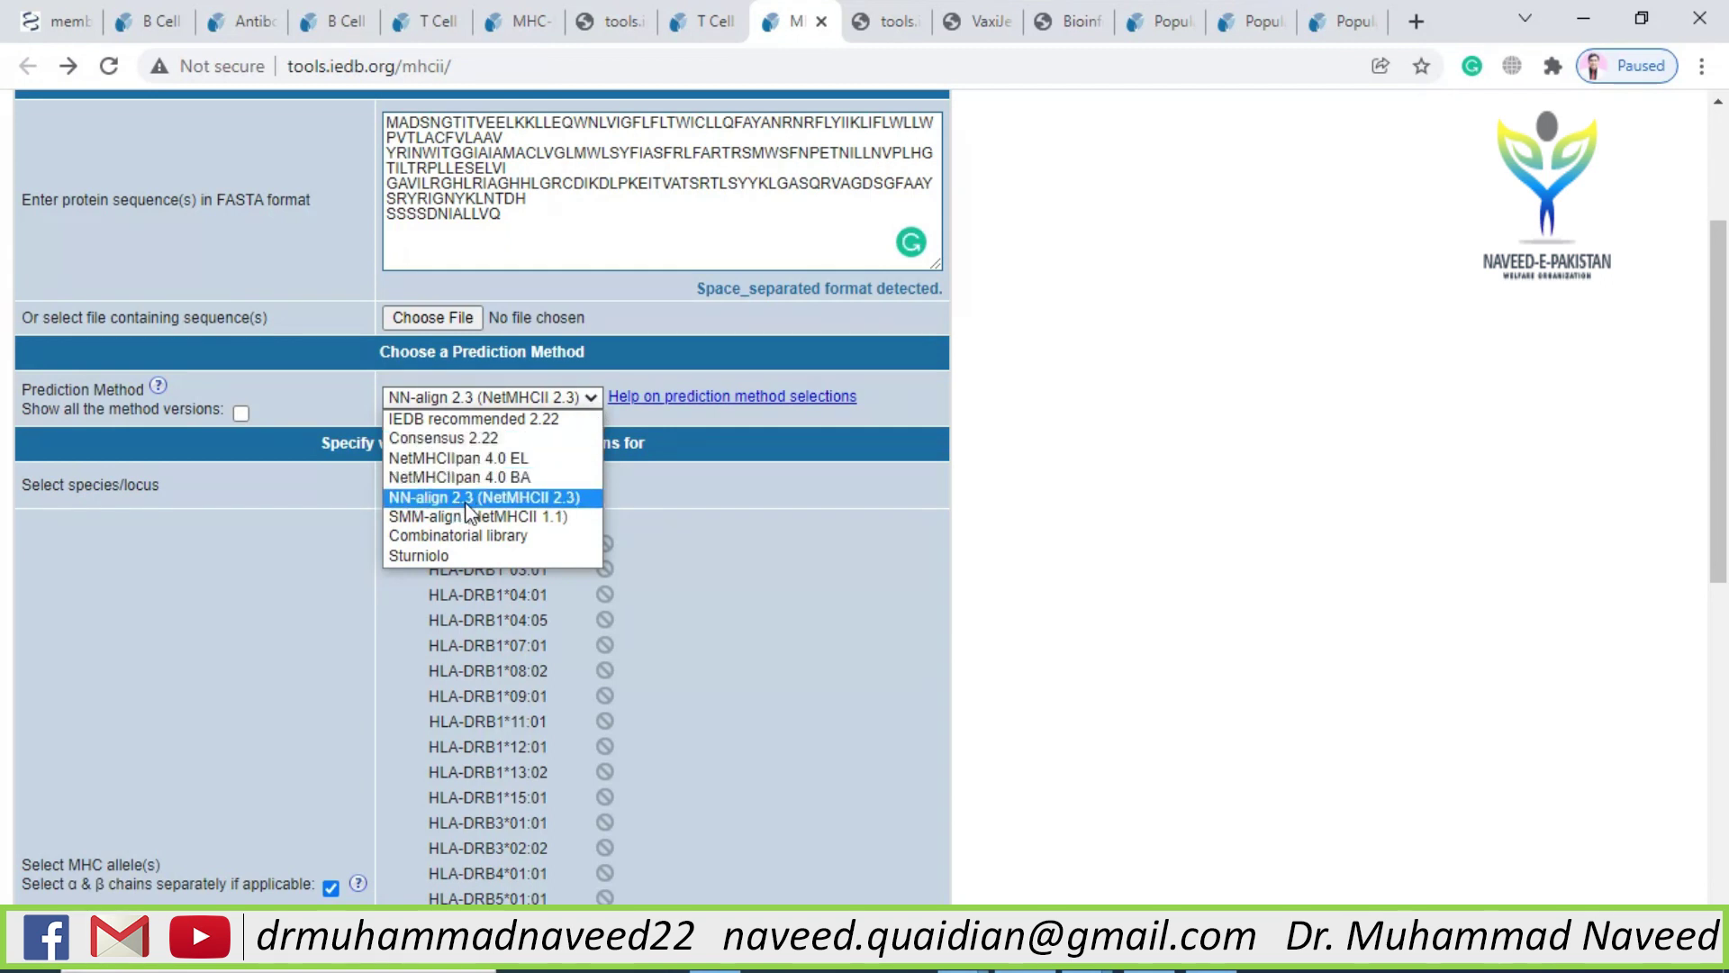
pyautogui.click(774, 498)
pyautogui.click(519, 487)
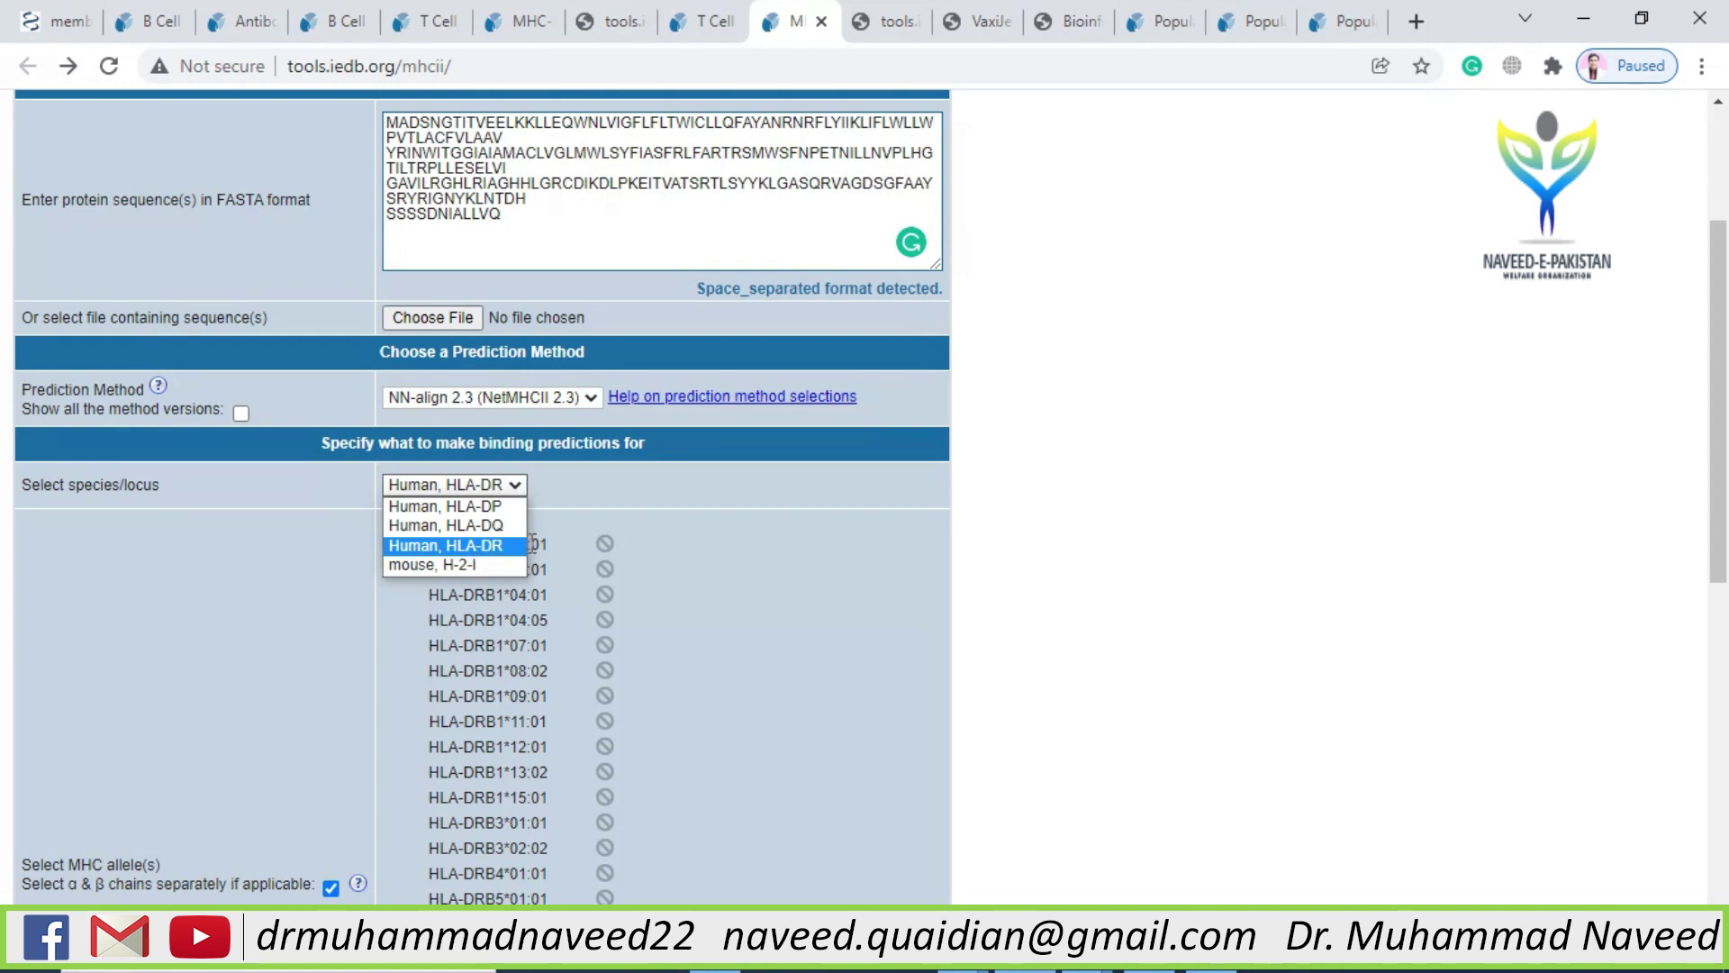
pyautogui.click(500, 548)
pyautogui.scroll(-8, 804, 516)
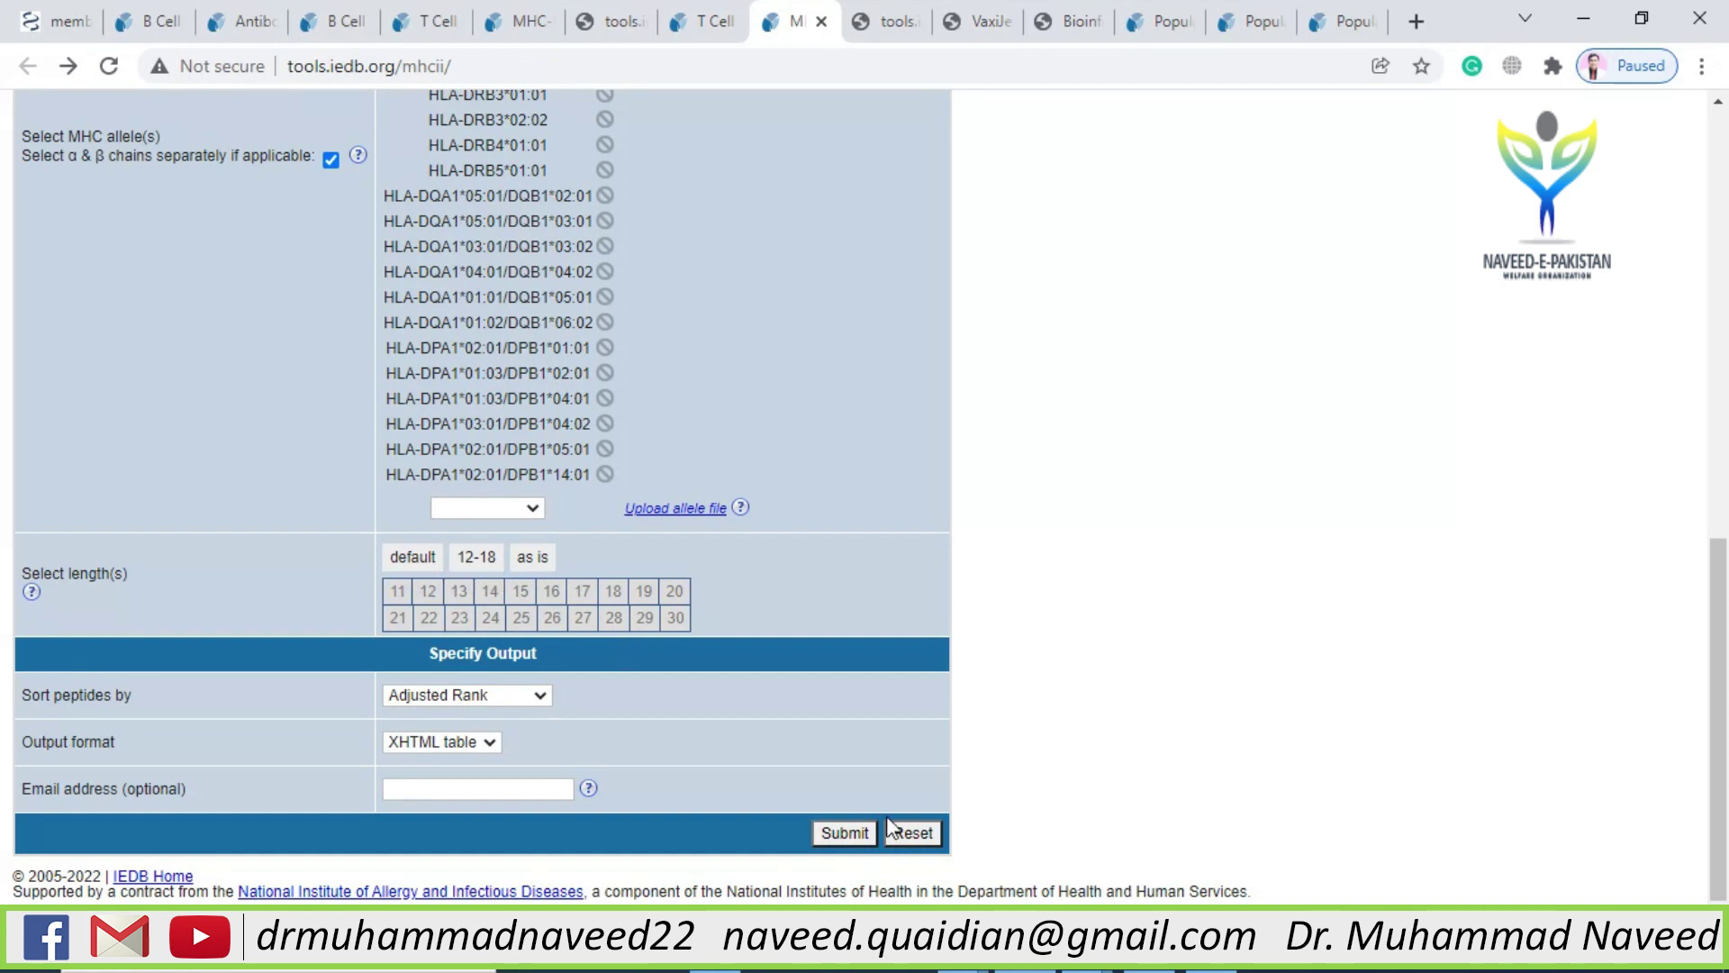
# Submit the MHC-II binding prediction and inspect the core peptide and ic50 of the first result record
pyautogui.click(861, 831)
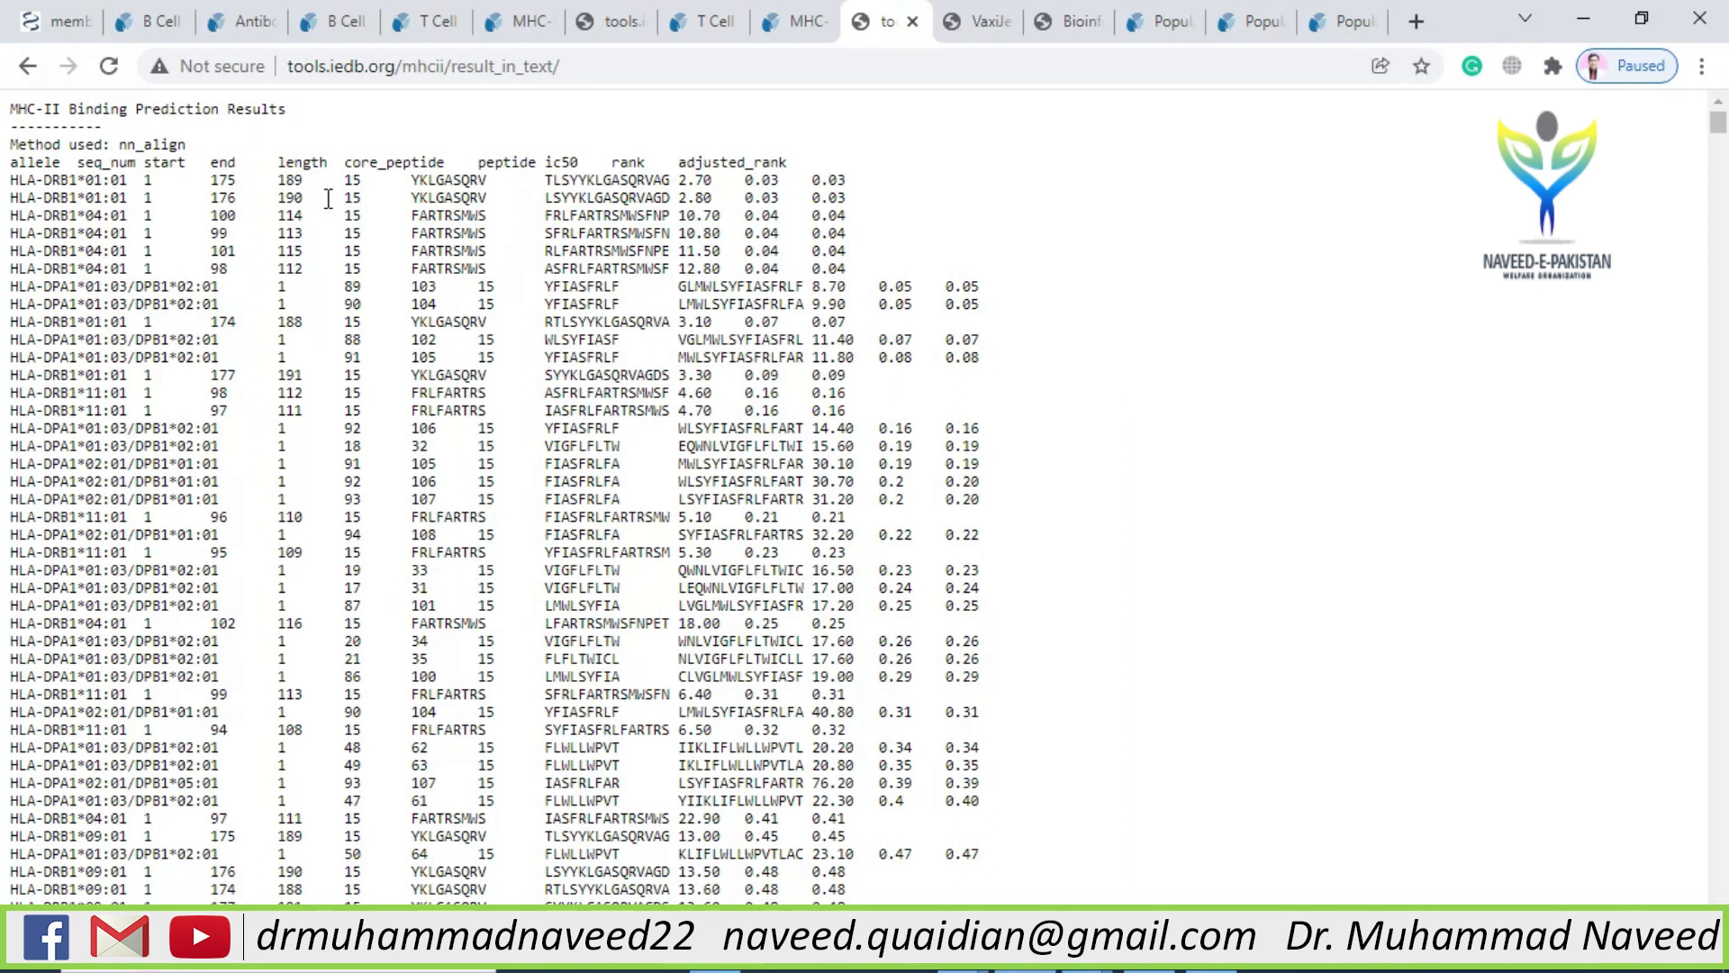
pyautogui.moveTo(421, 183); pyautogui.dragTo(493, 182)
pyautogui.click(489, 183)
pyautogui.moveTo(680, 180); pyautogui.dragTo(753, 179)
pyautogui.click(965, 211)
# Copy the entire MHC-II results text into sheet 1 of the epitope mhc-ii workbook in Excel, starting at cell A1
pyautogui.hotkey('ctrl', 'a')
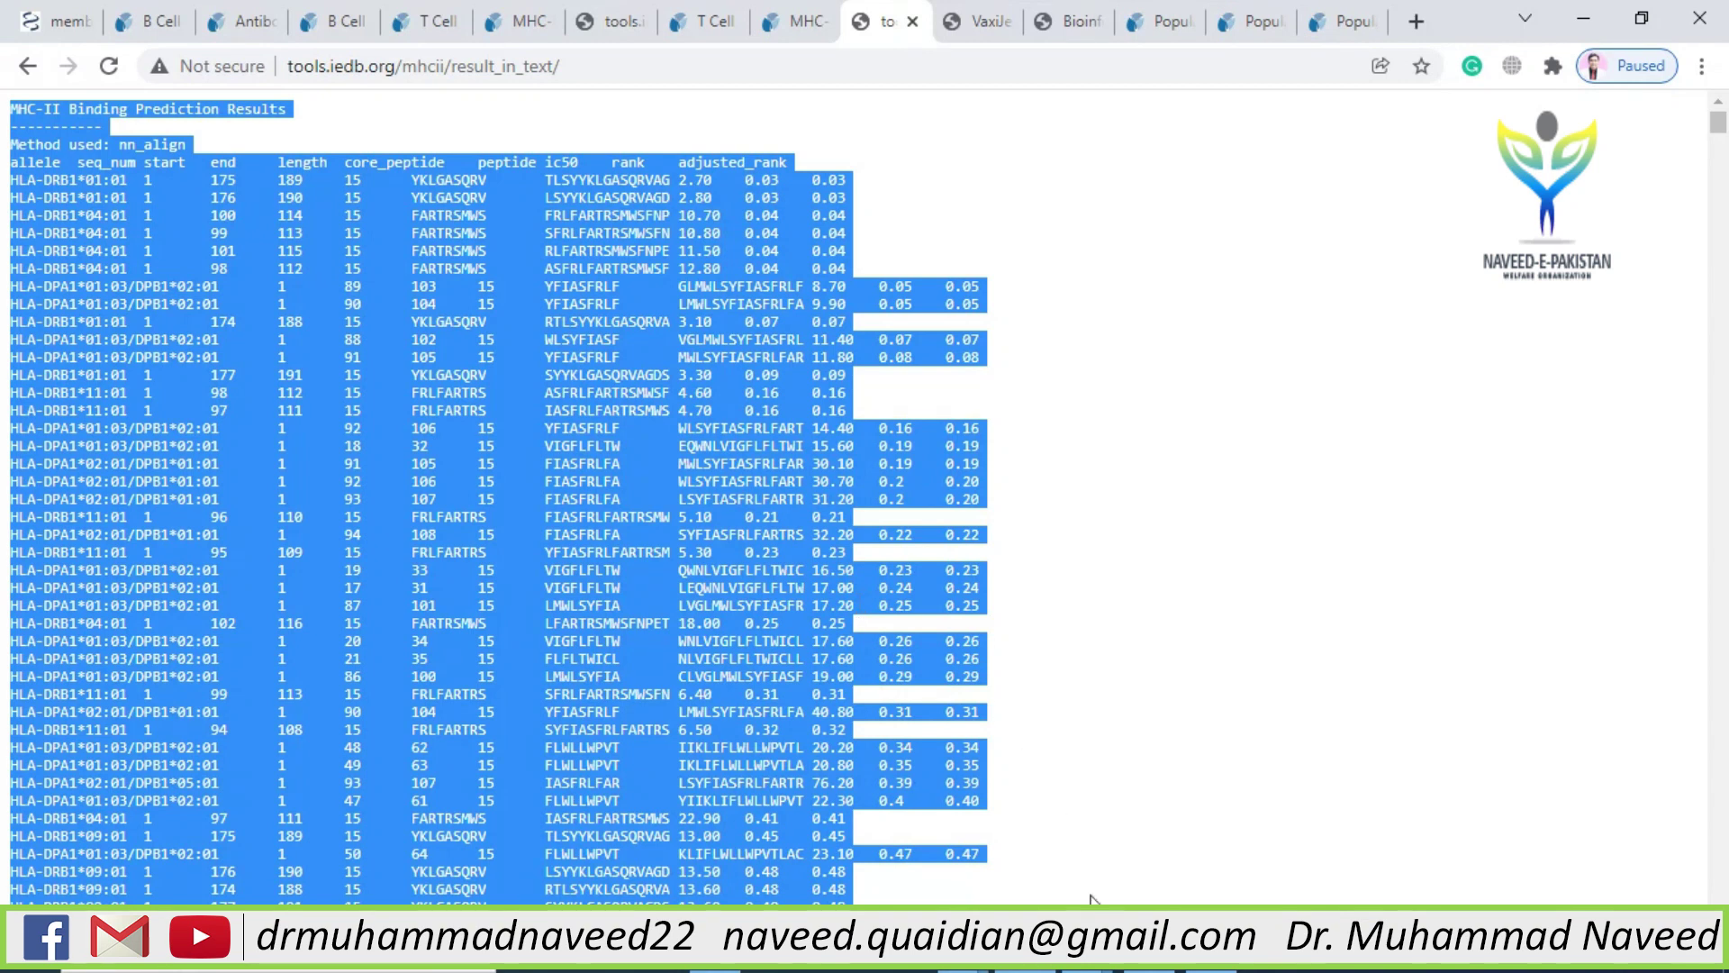
pyautogui.click(1090, 956)
pyautogui.click(1220, 829)
pyautogui.hotkey('ctrl', 'v')
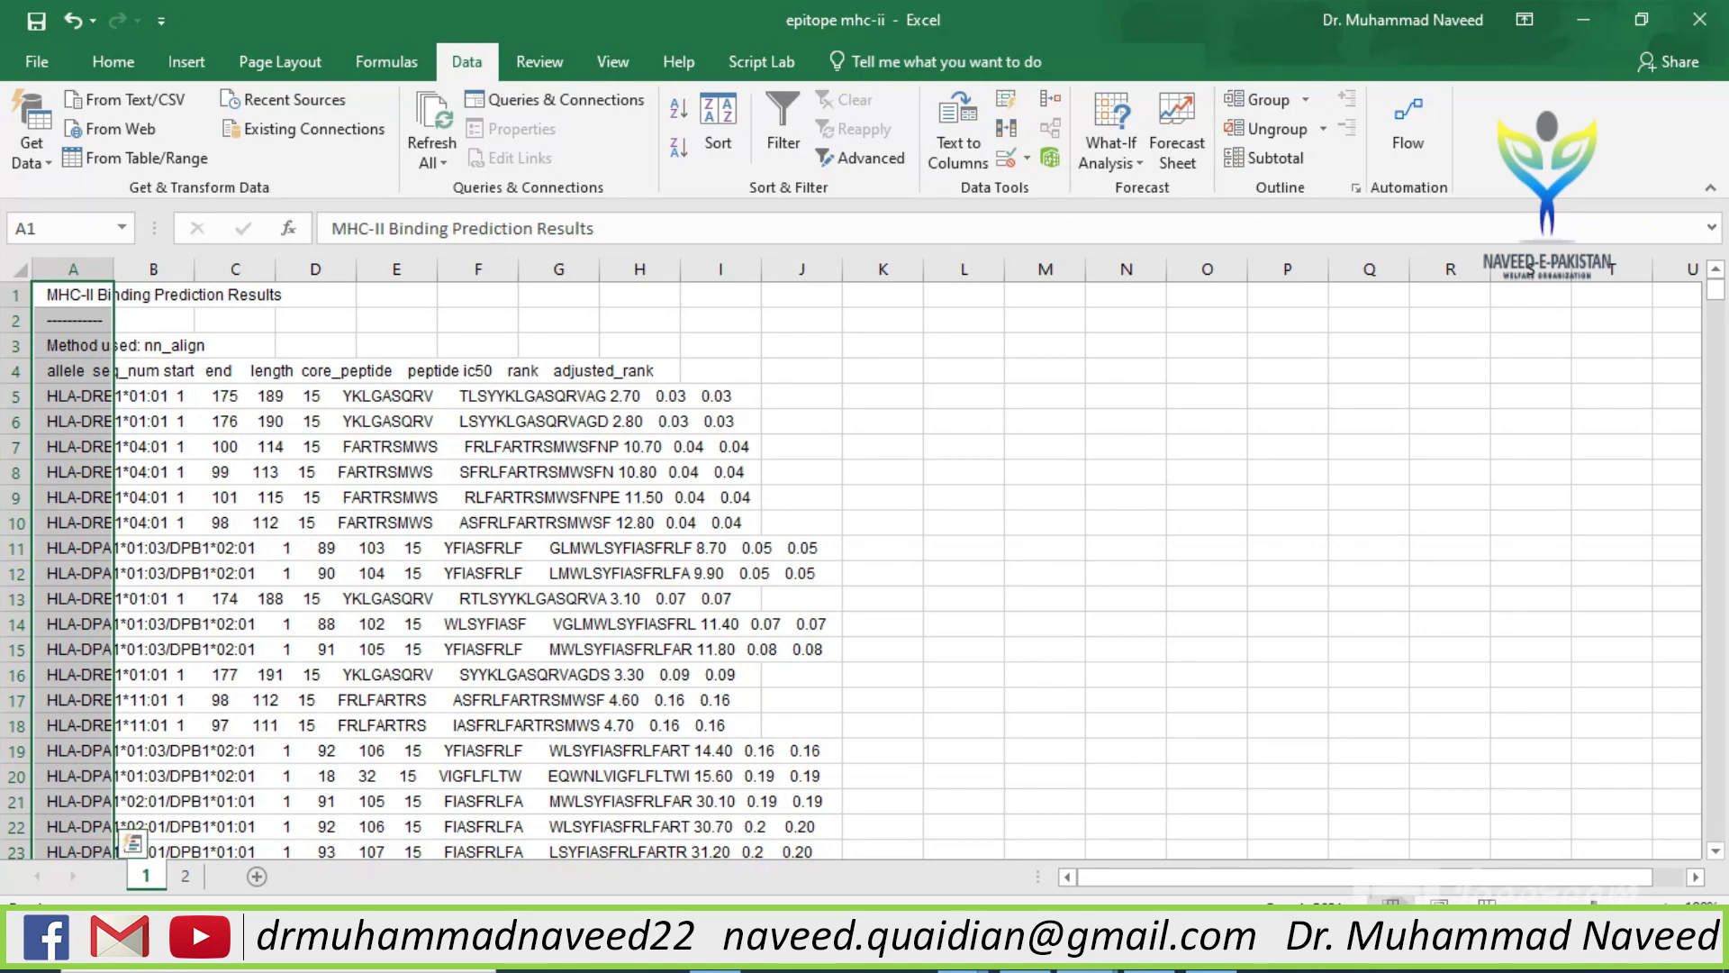
# Review the shortlisted MHC-II epitopes on sheet 2 and select the epitope FVLAAVYRI
pyautogui.click(184, 876)
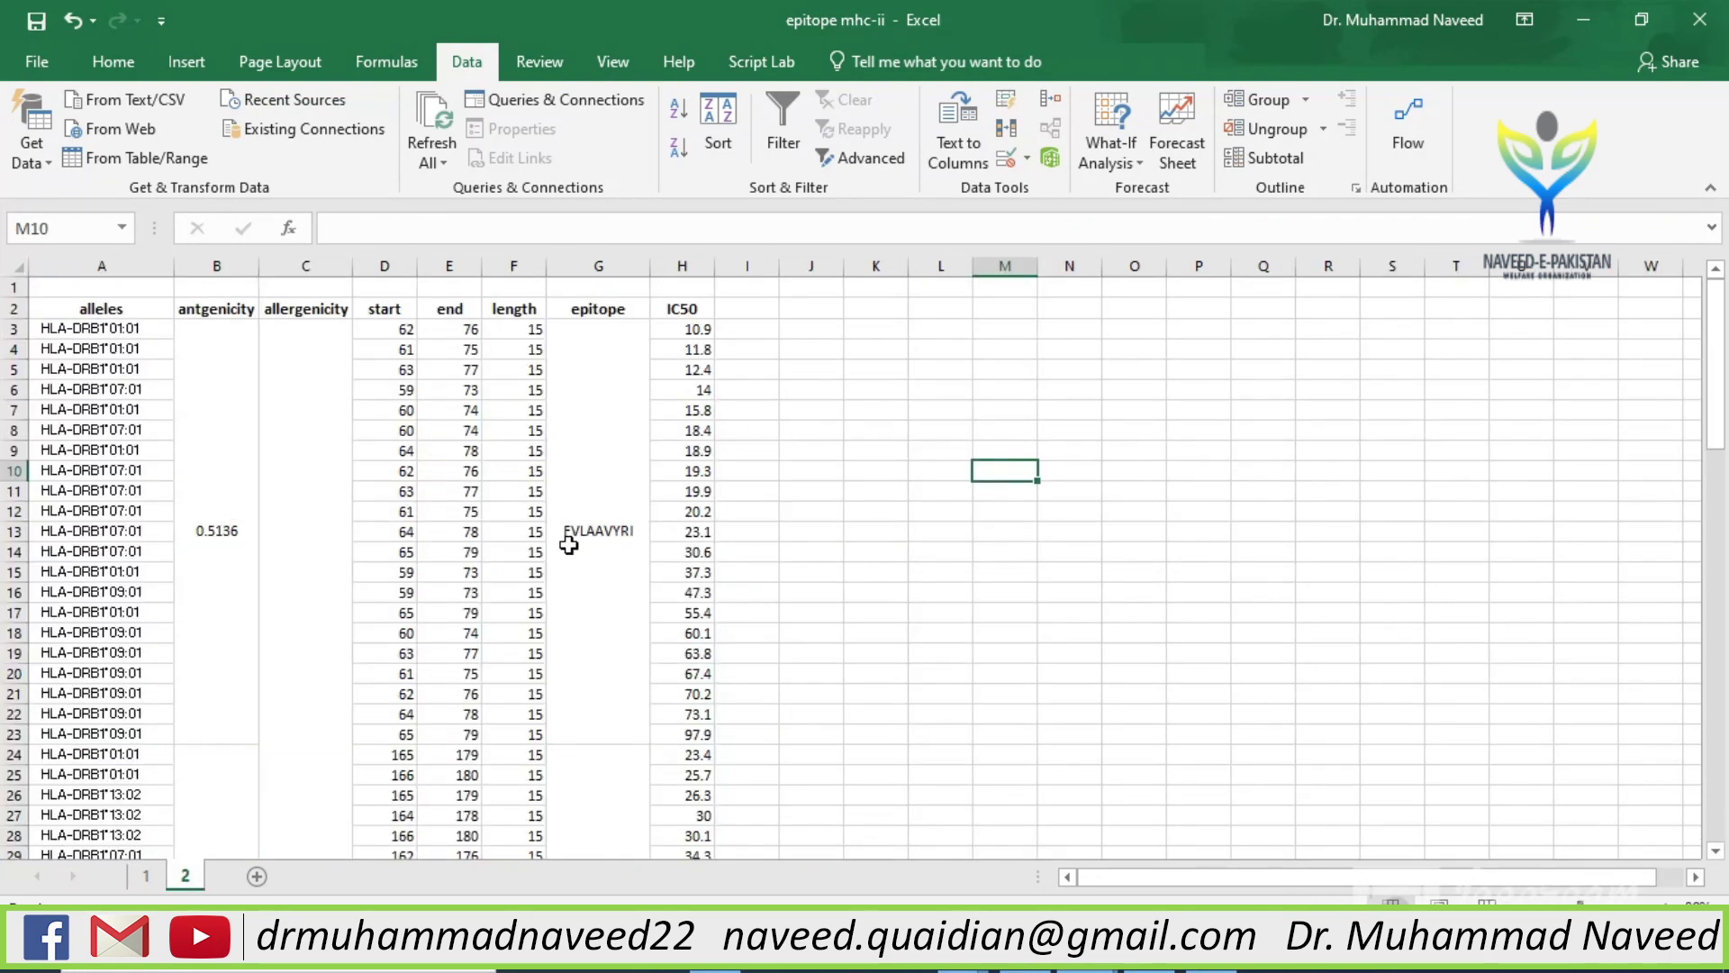
pyautogui.scroll(-1, 570, 546)
pyautogui.scroll(1, 574, 503)
pyautogui.press('Down')
pyautogui.press('Right')
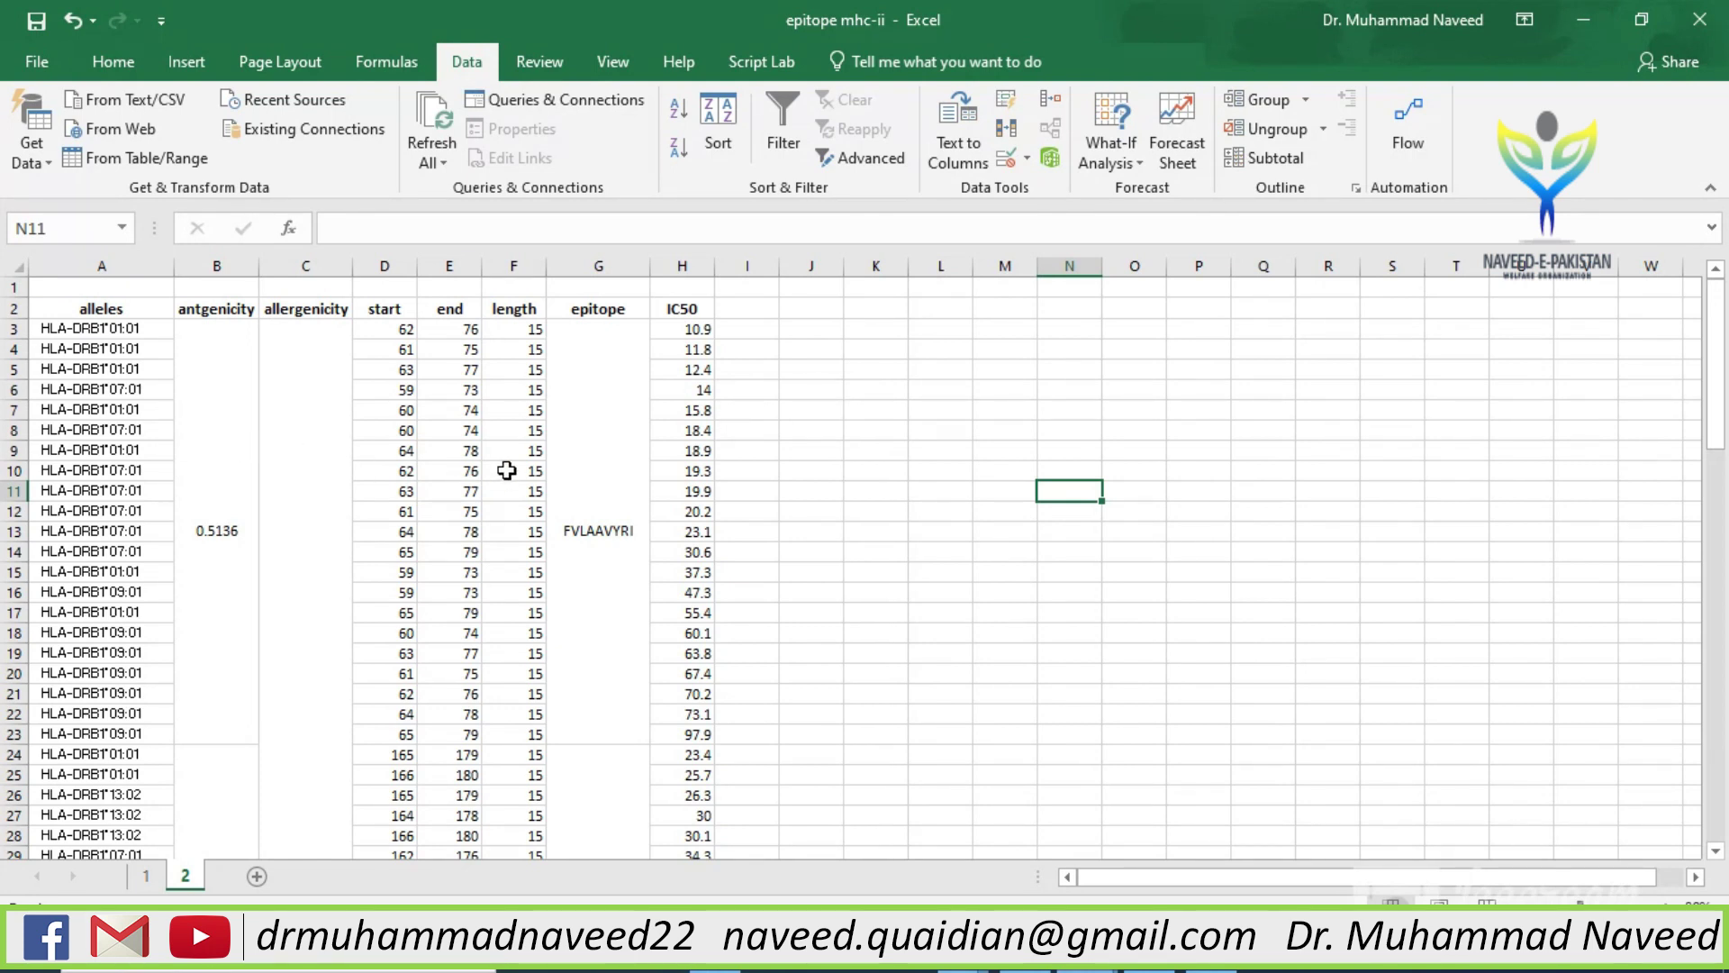
pyautogui.click(579, 531)
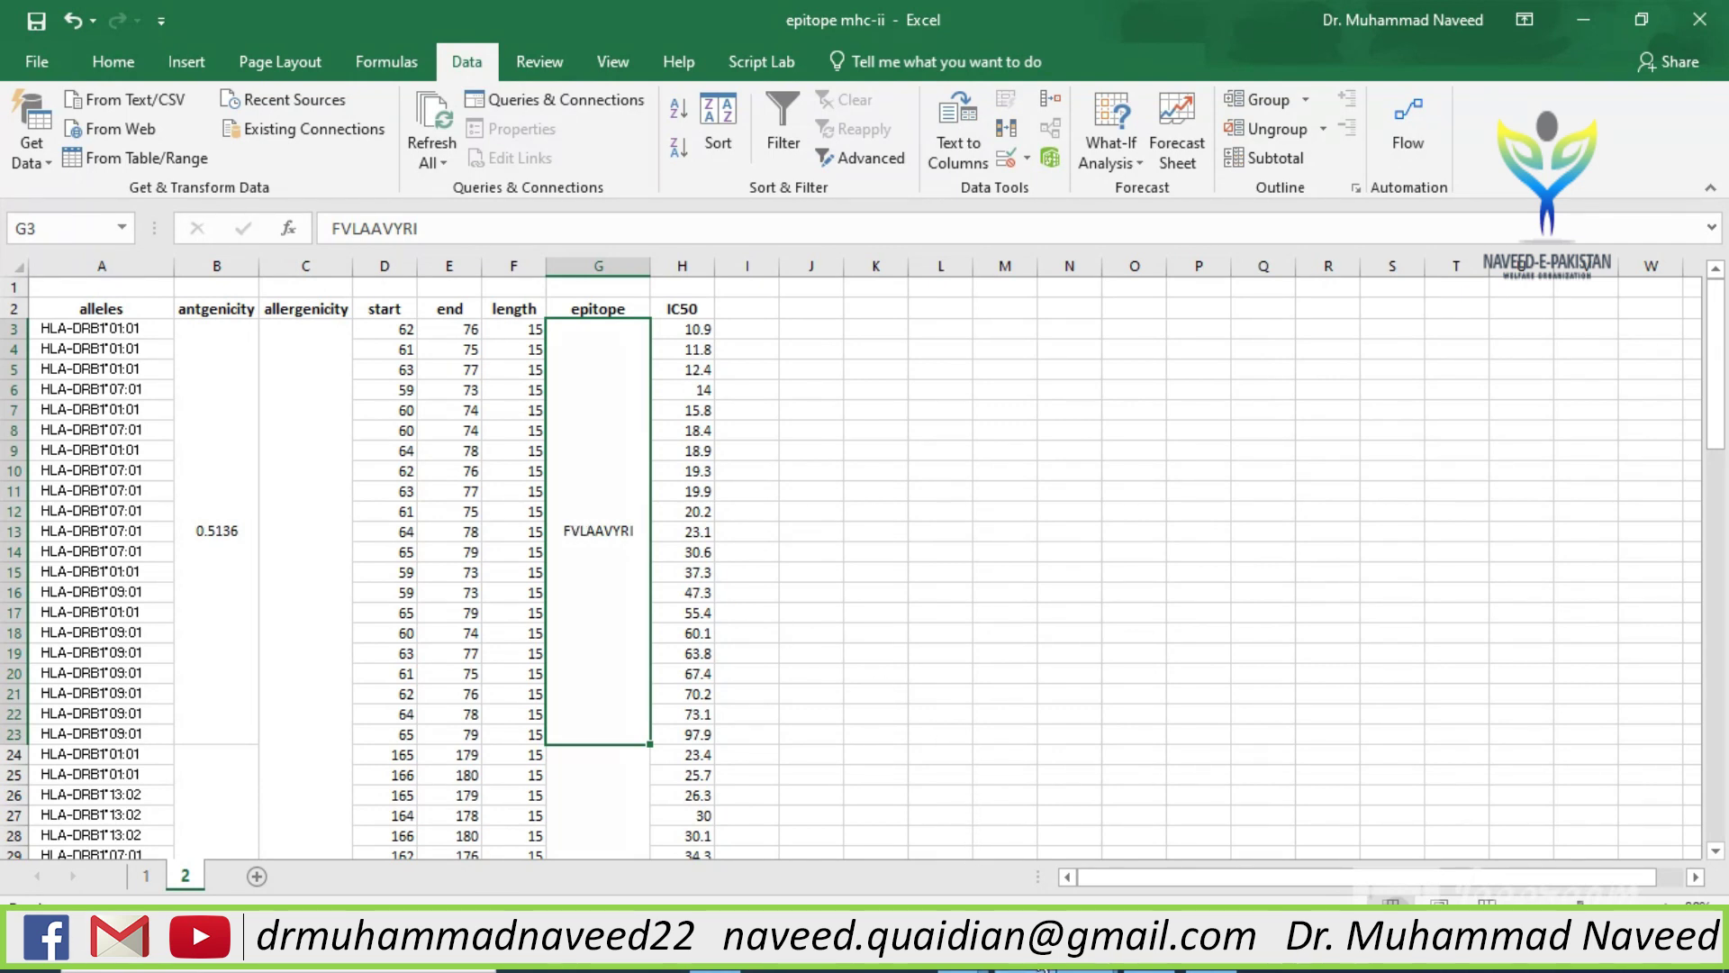
# Switch to VaxiJen in Chrome and run the antigenicity prediction for FVLAAVYRI with Virus as the target organism
pyautogui.click(1046, 970)
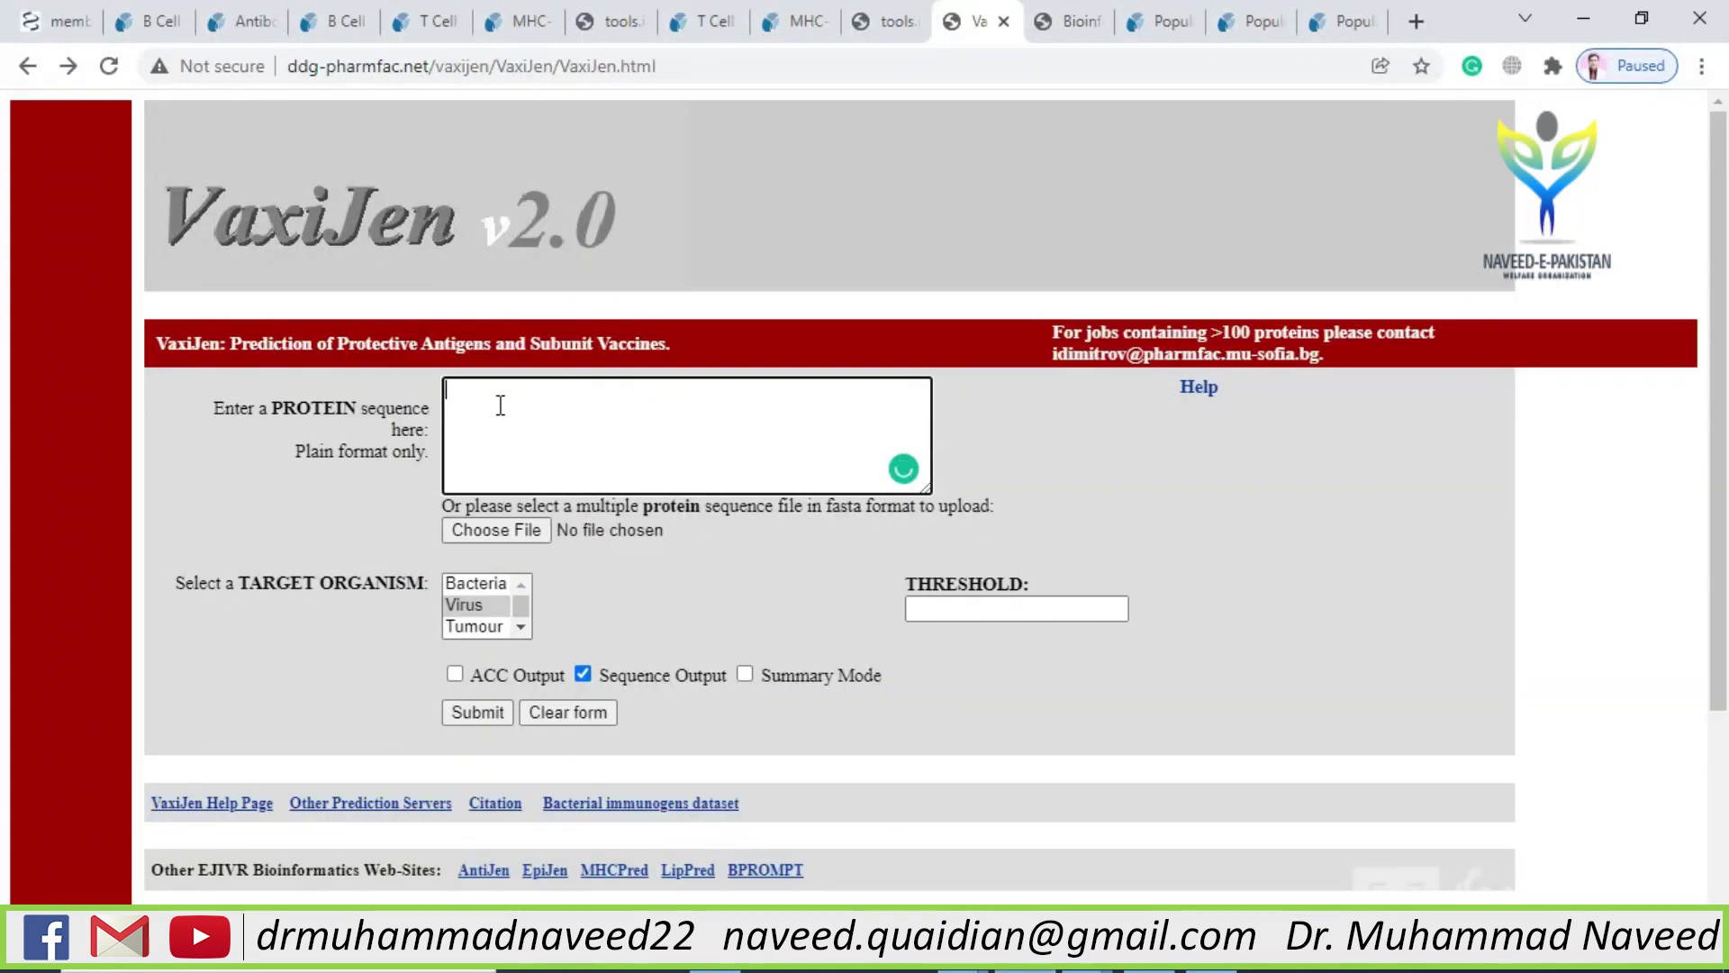
pyautogui.write('FVLAAVYRI')
pyautogui.click(478, 611)
pyautogui.scroll(-1, 599, 604)
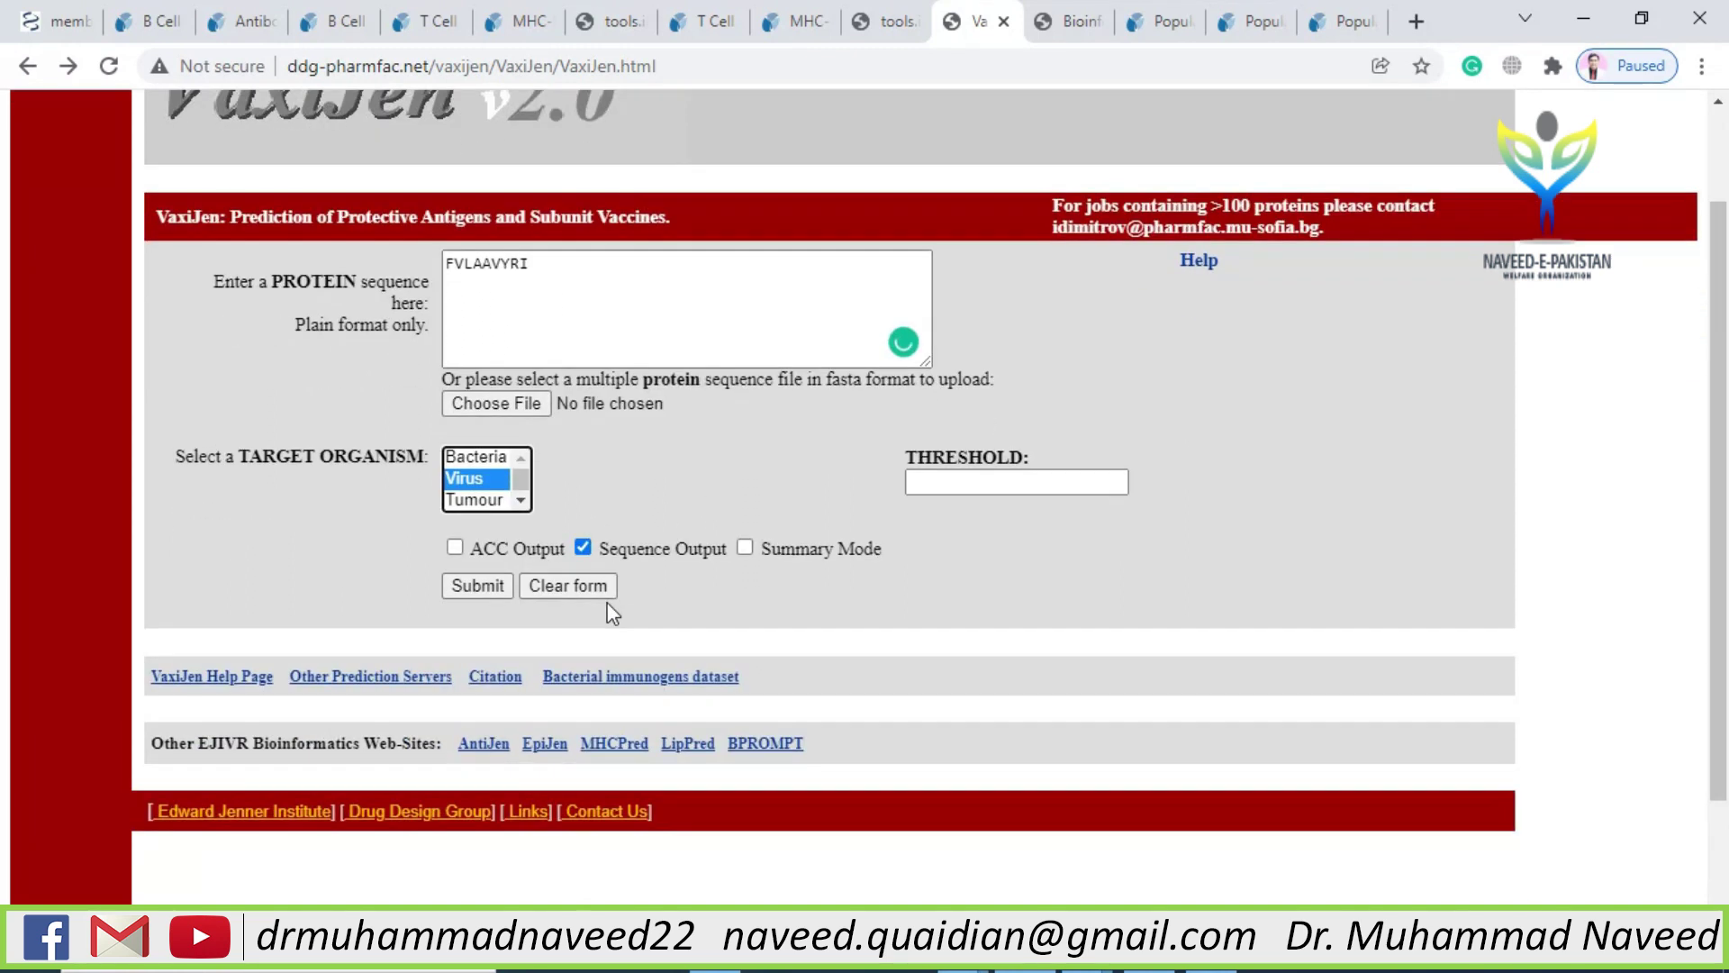
pyautogui.click(491, 595)
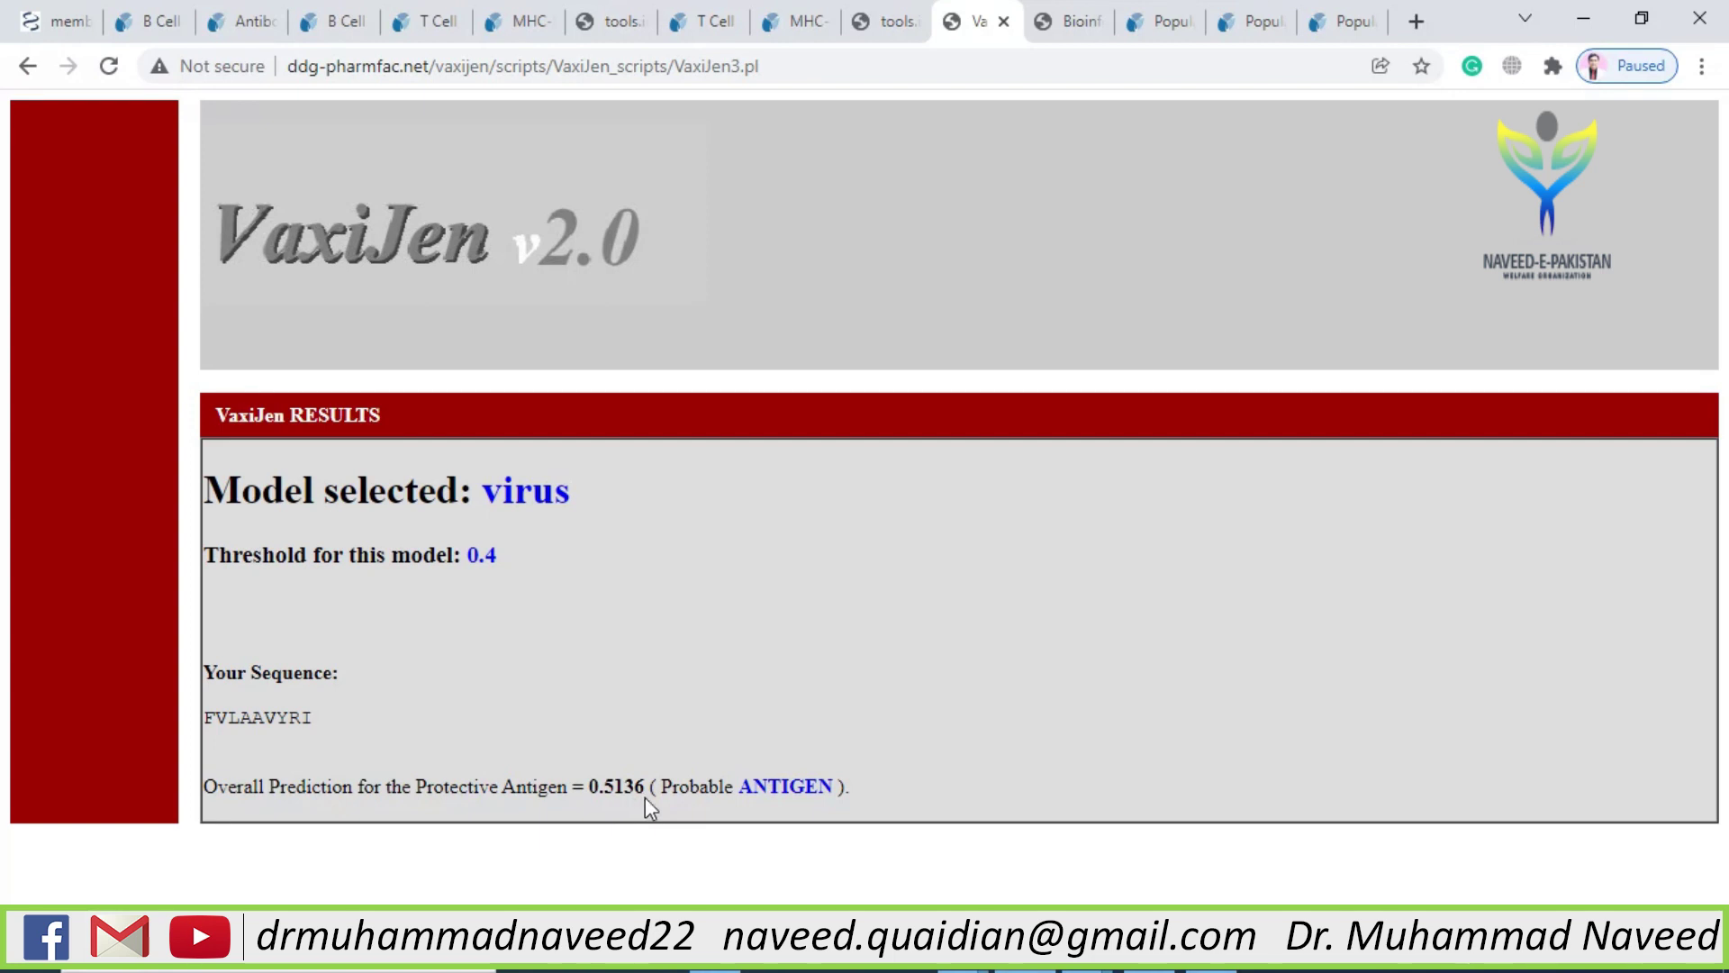
pyautogui.moveTo(742, 792); pyautogui.dragTo(836, 795)
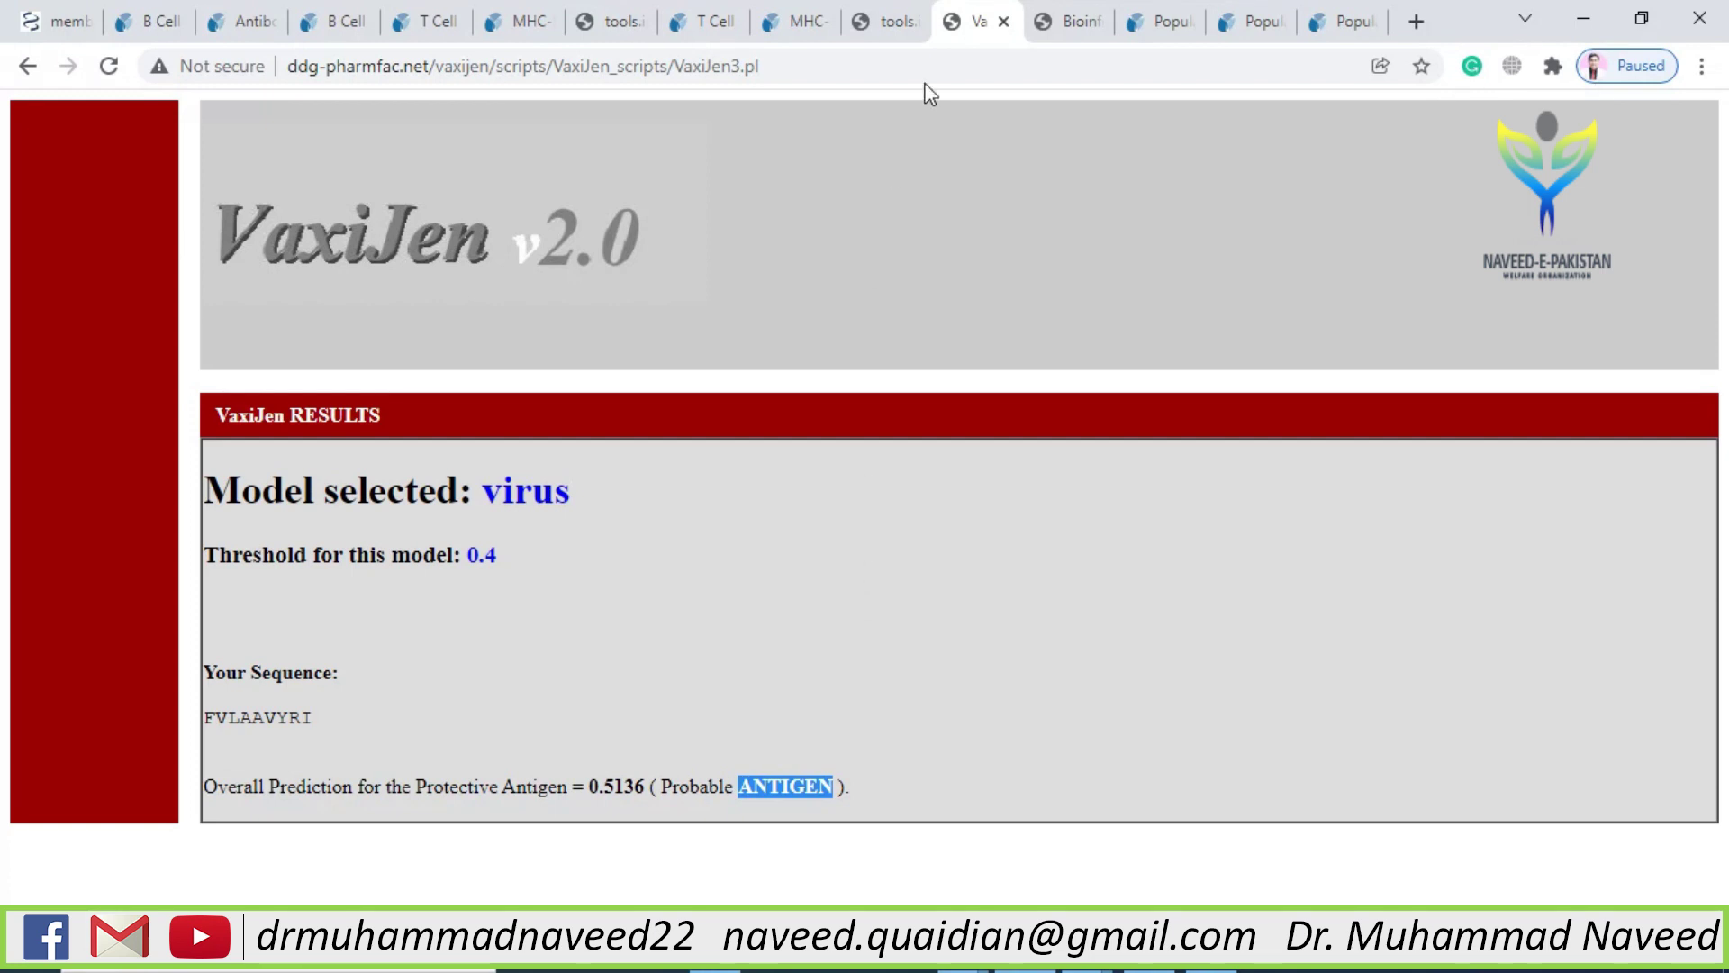
# Run the AllerTOP allergenicity prediction for FVLAAVYRI and examine the verdict
pyautogui.click(1085, 21)
pyautogui.click(590, 484)
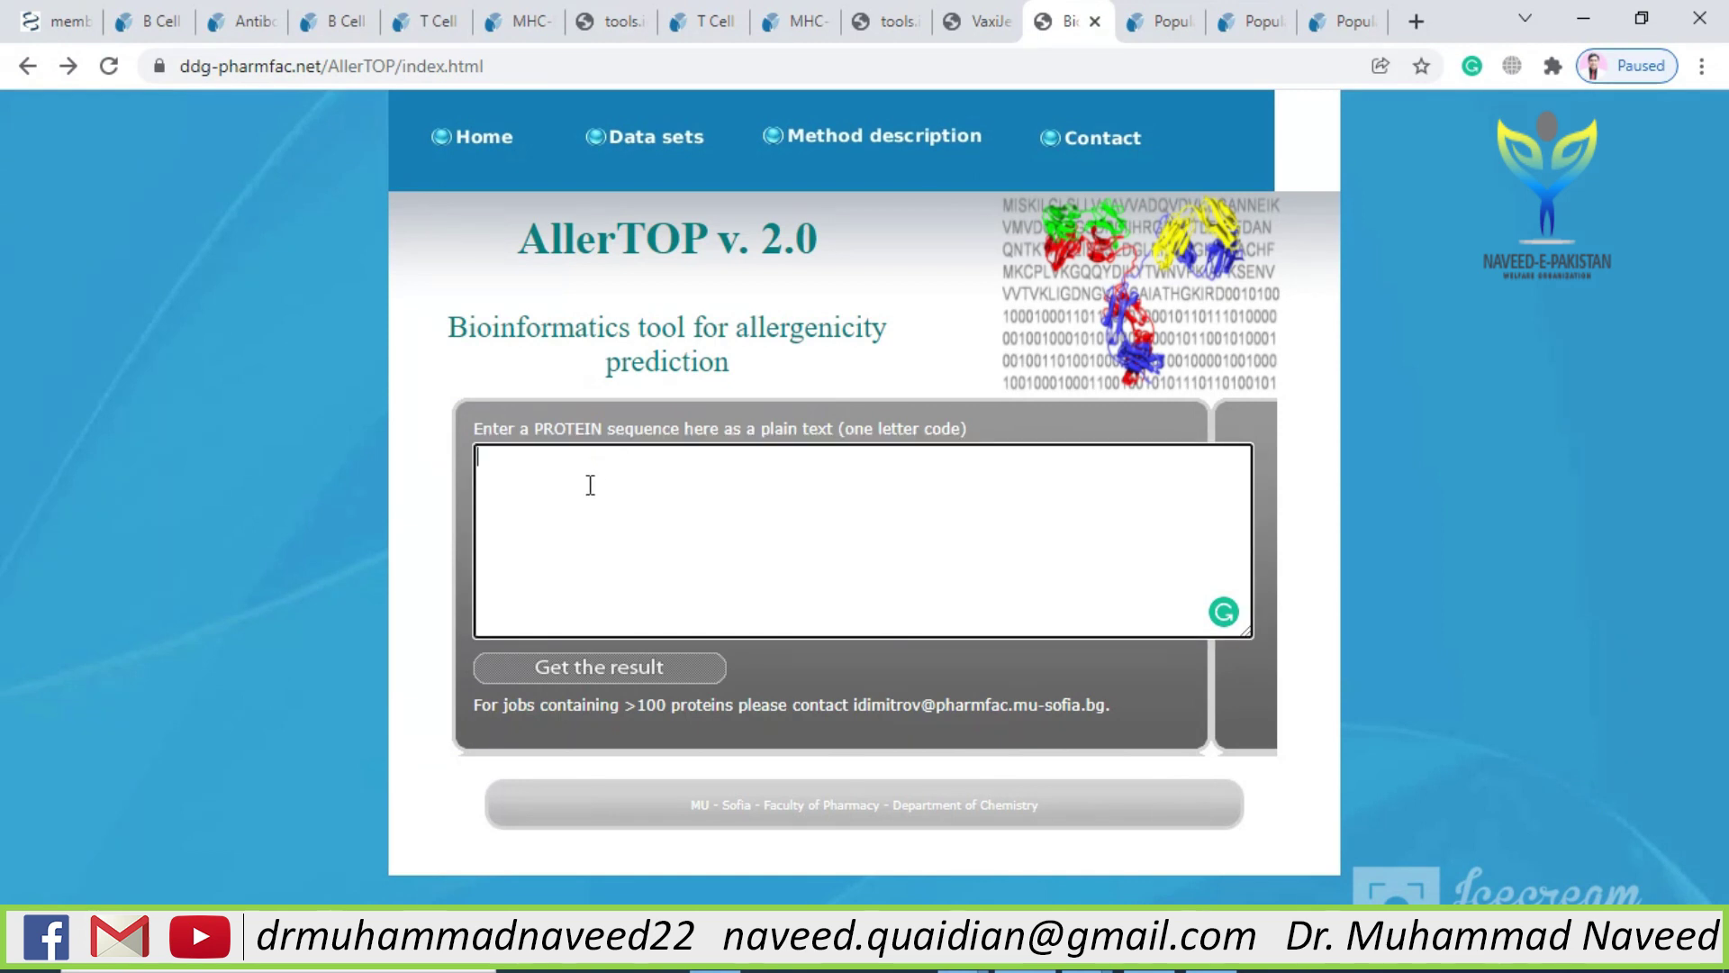
pyautogui.write('FVLAAVYRI')
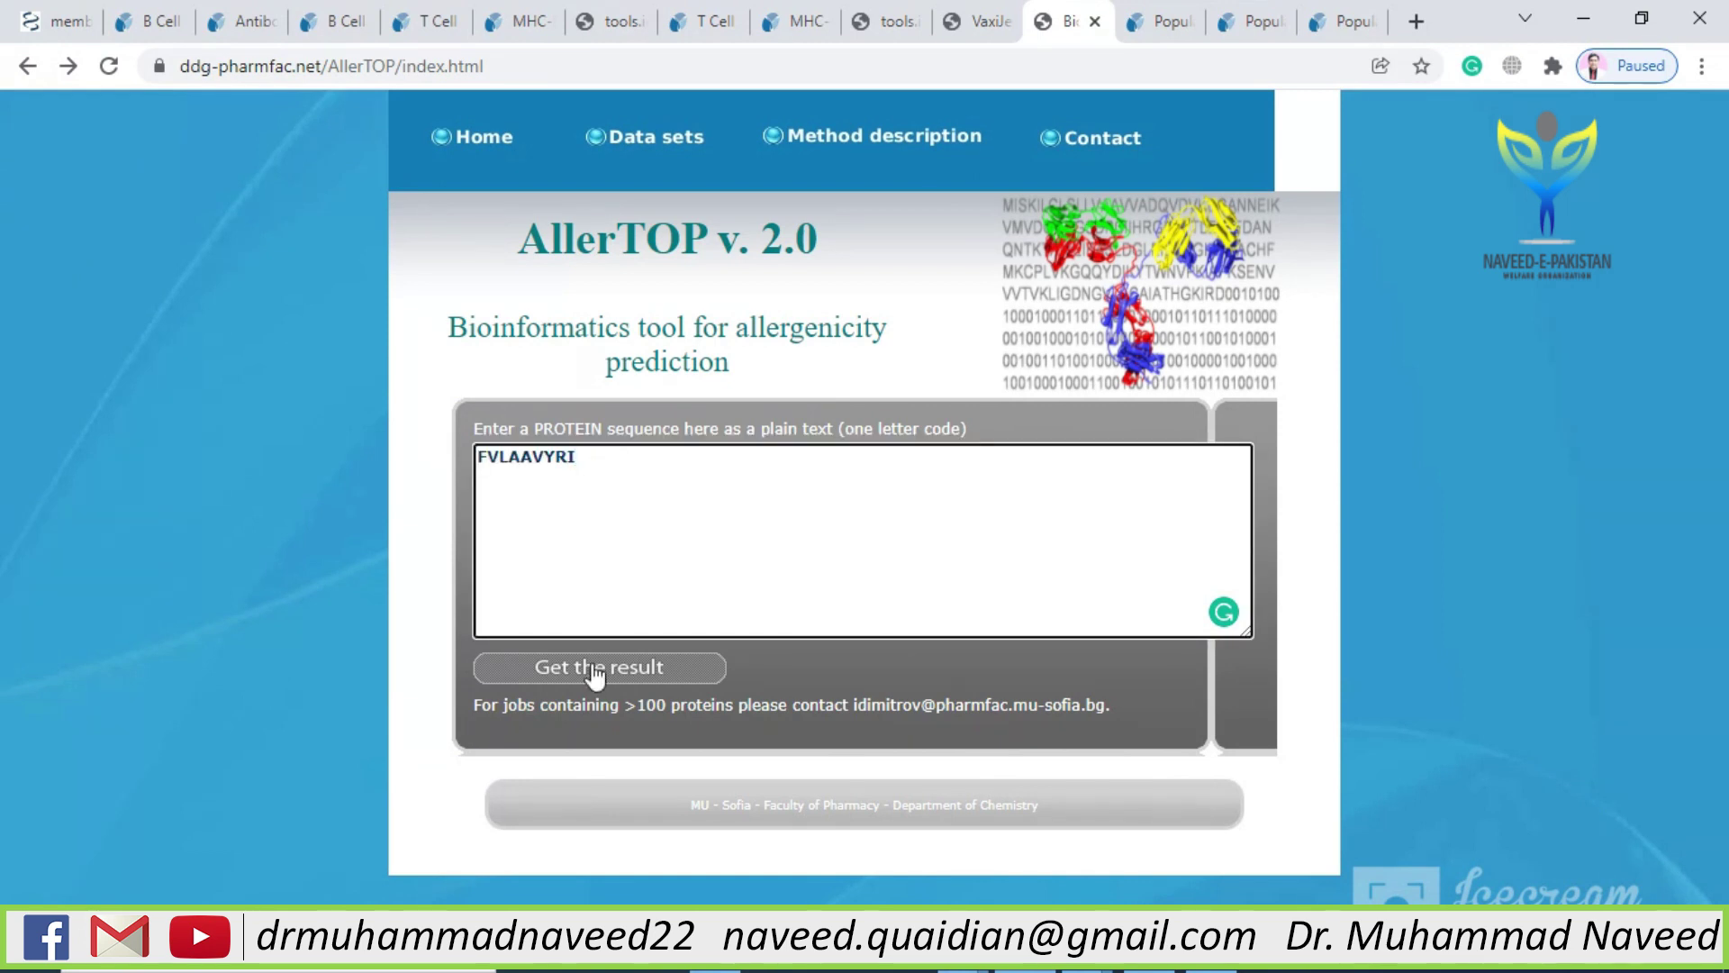
pyautogui.click(624, 669)
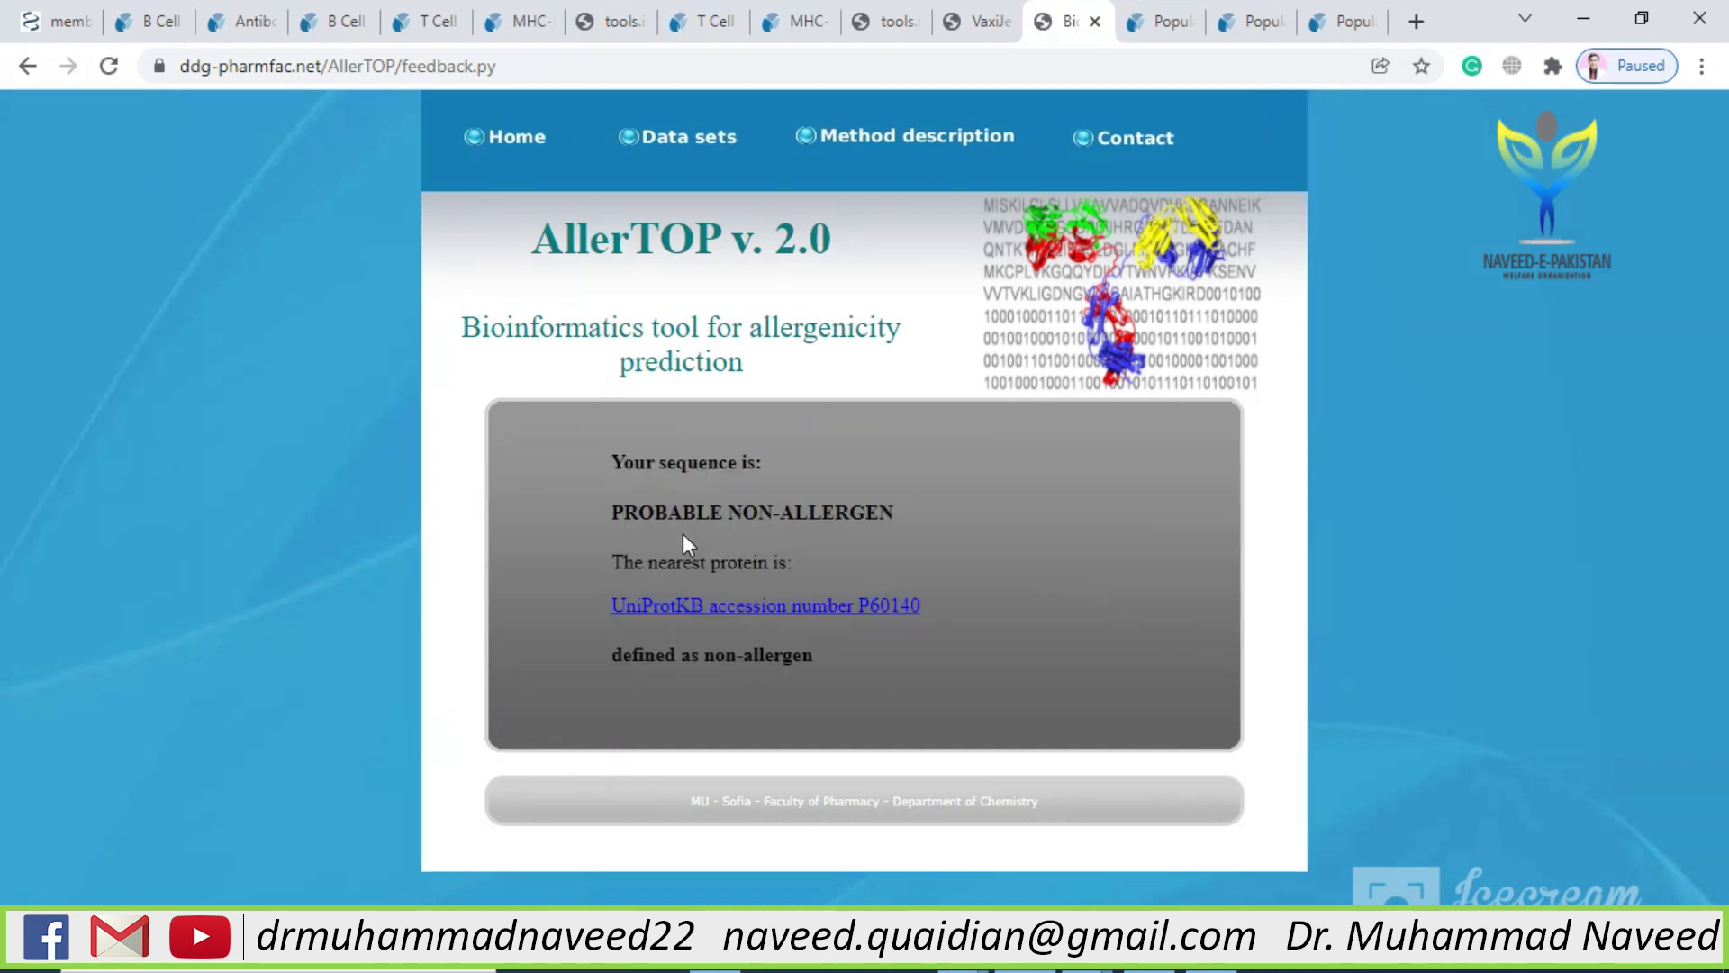
pyautogui.moveTo(624, 513); pyautogui.dragTo(930, 522)
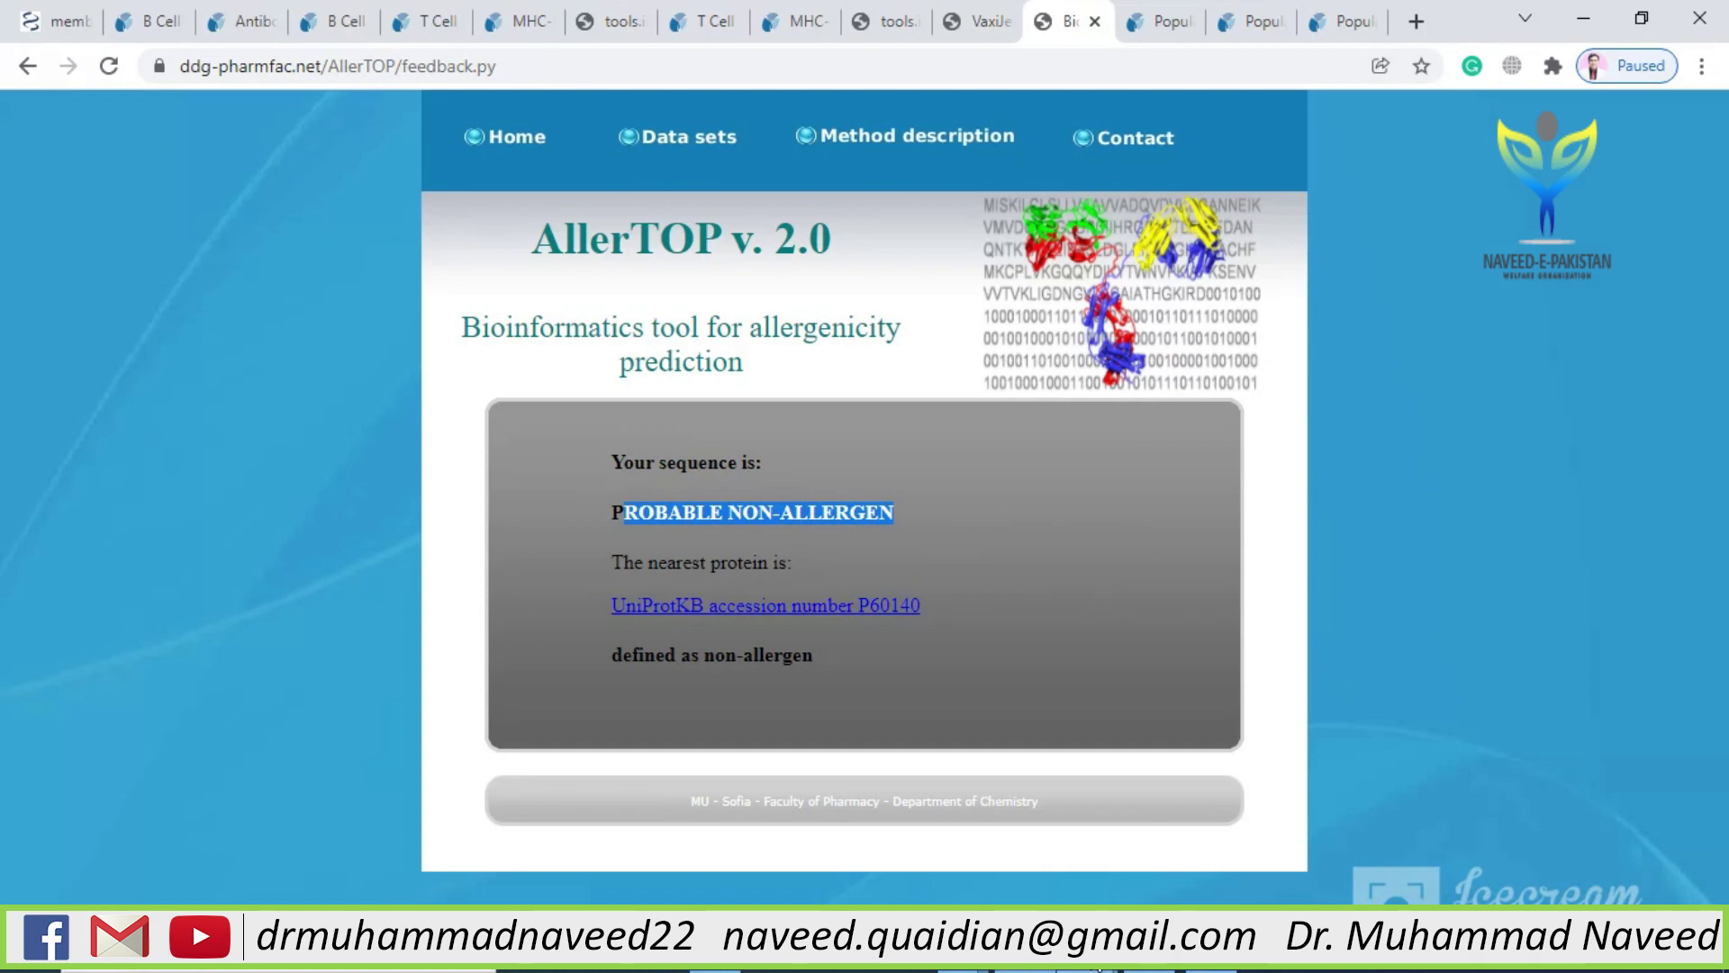
# Switch back to the epitope mhc-ii workbook in Excel and review the antigenicity and allergenicity entries of the shortlisted epitopes
pyautogui.moveTo(1093, 954)
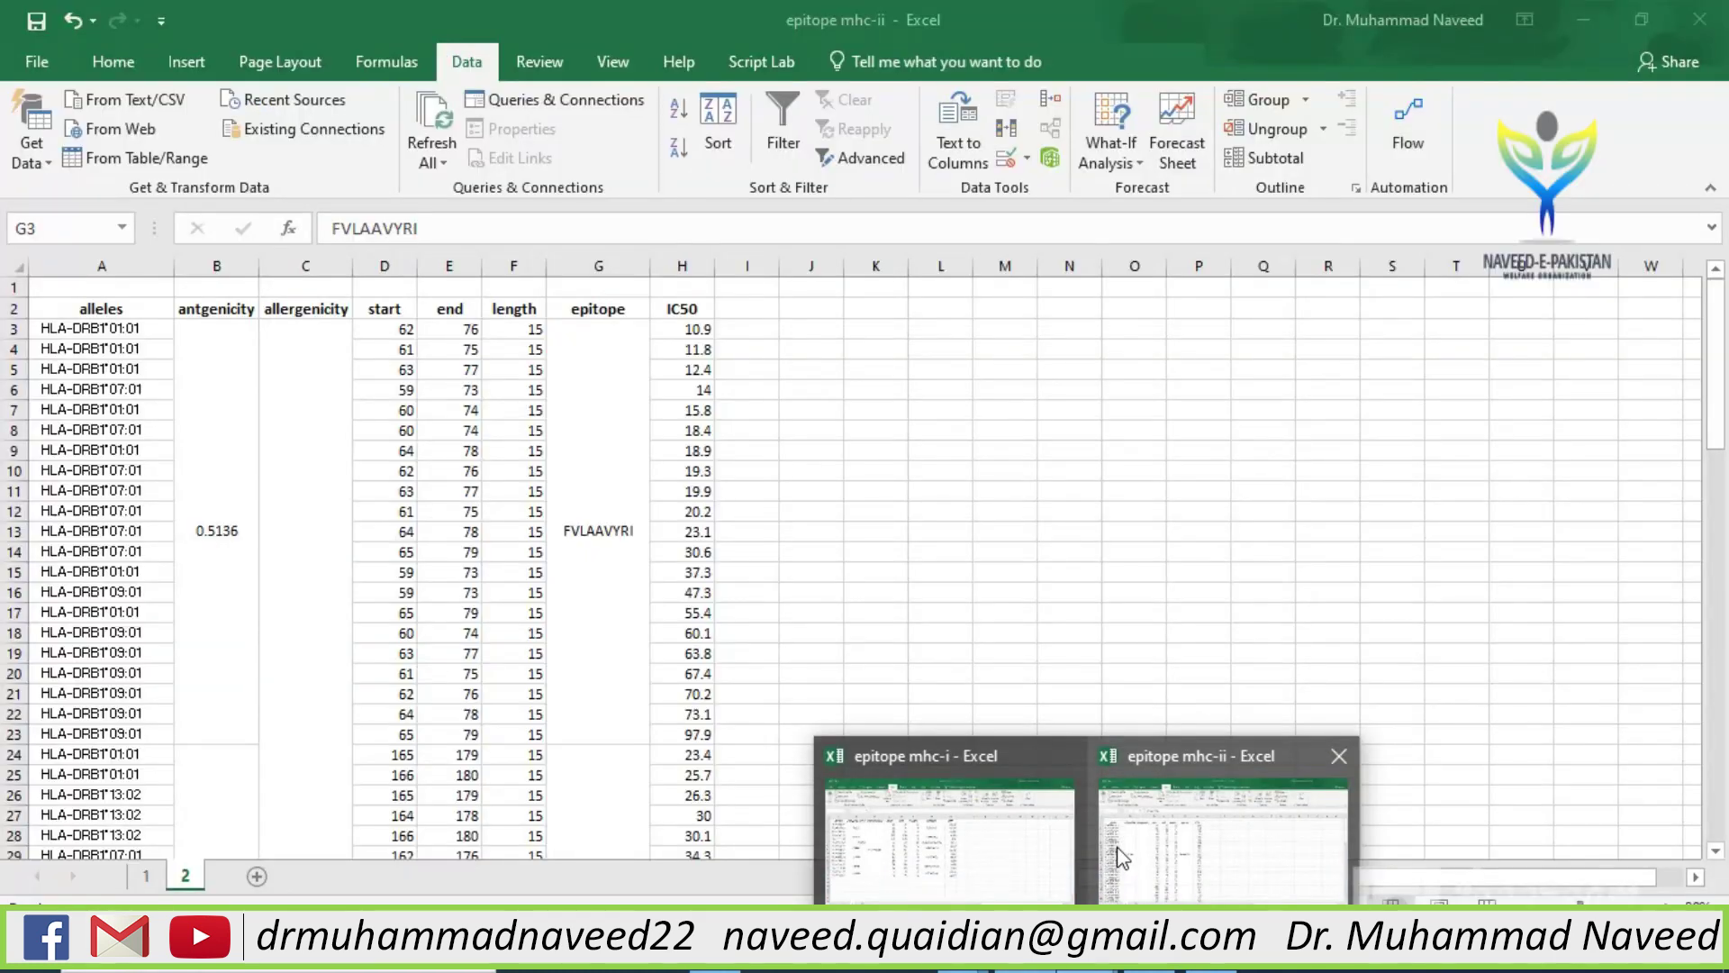
pyautogui.click(1121, 856)
pyautogui.click(234, 530)
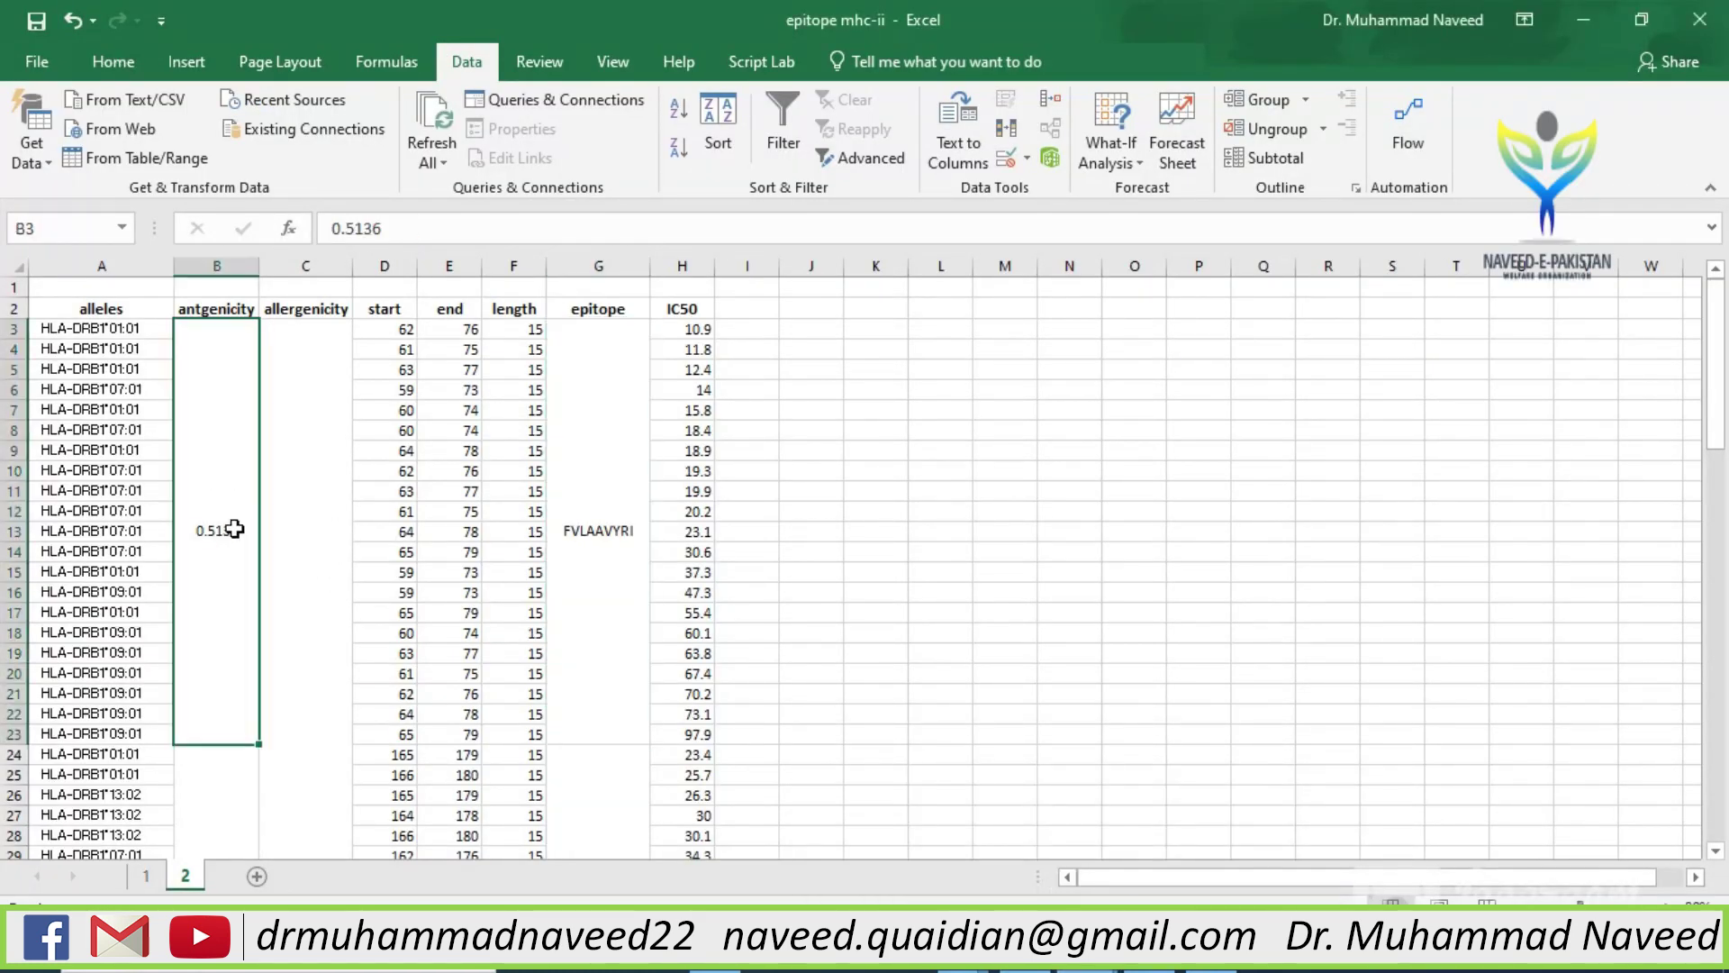
pyautogui.click(305, 522)
pyautogui.scroll(-3, 306, 521)
pyautogui.scroll(-7, 305, 521)
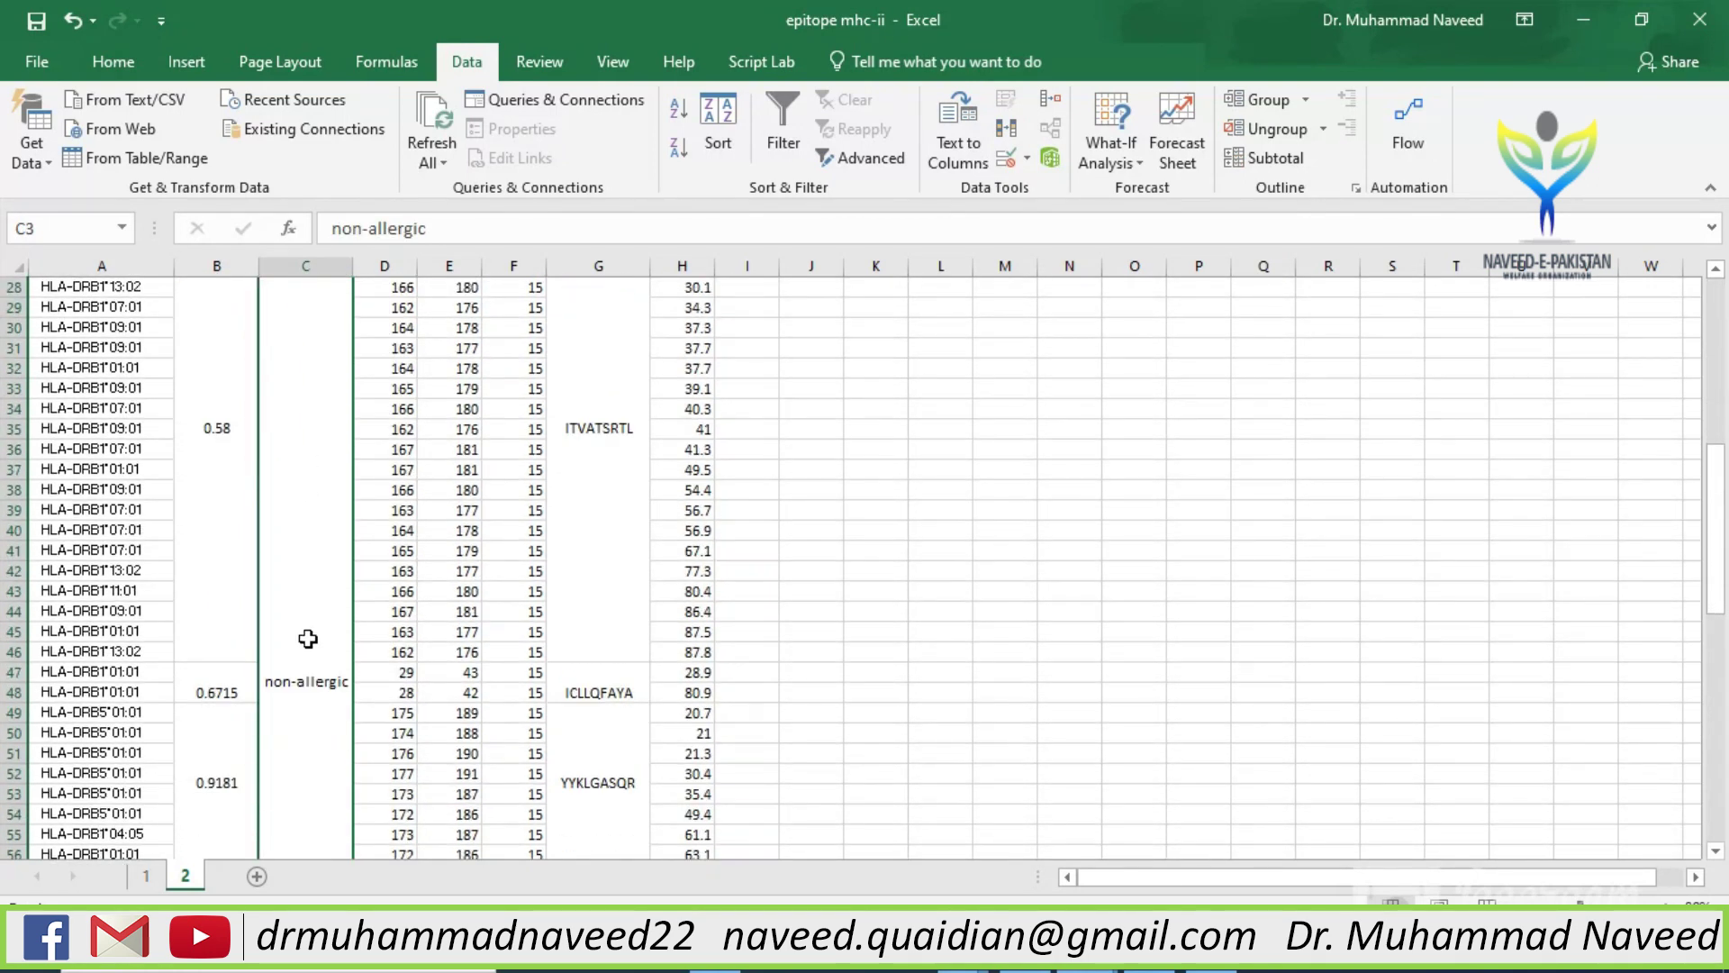
pyautogui.scroll(6, 309, 648)
pyautogui.scroll(4, 309, 647)
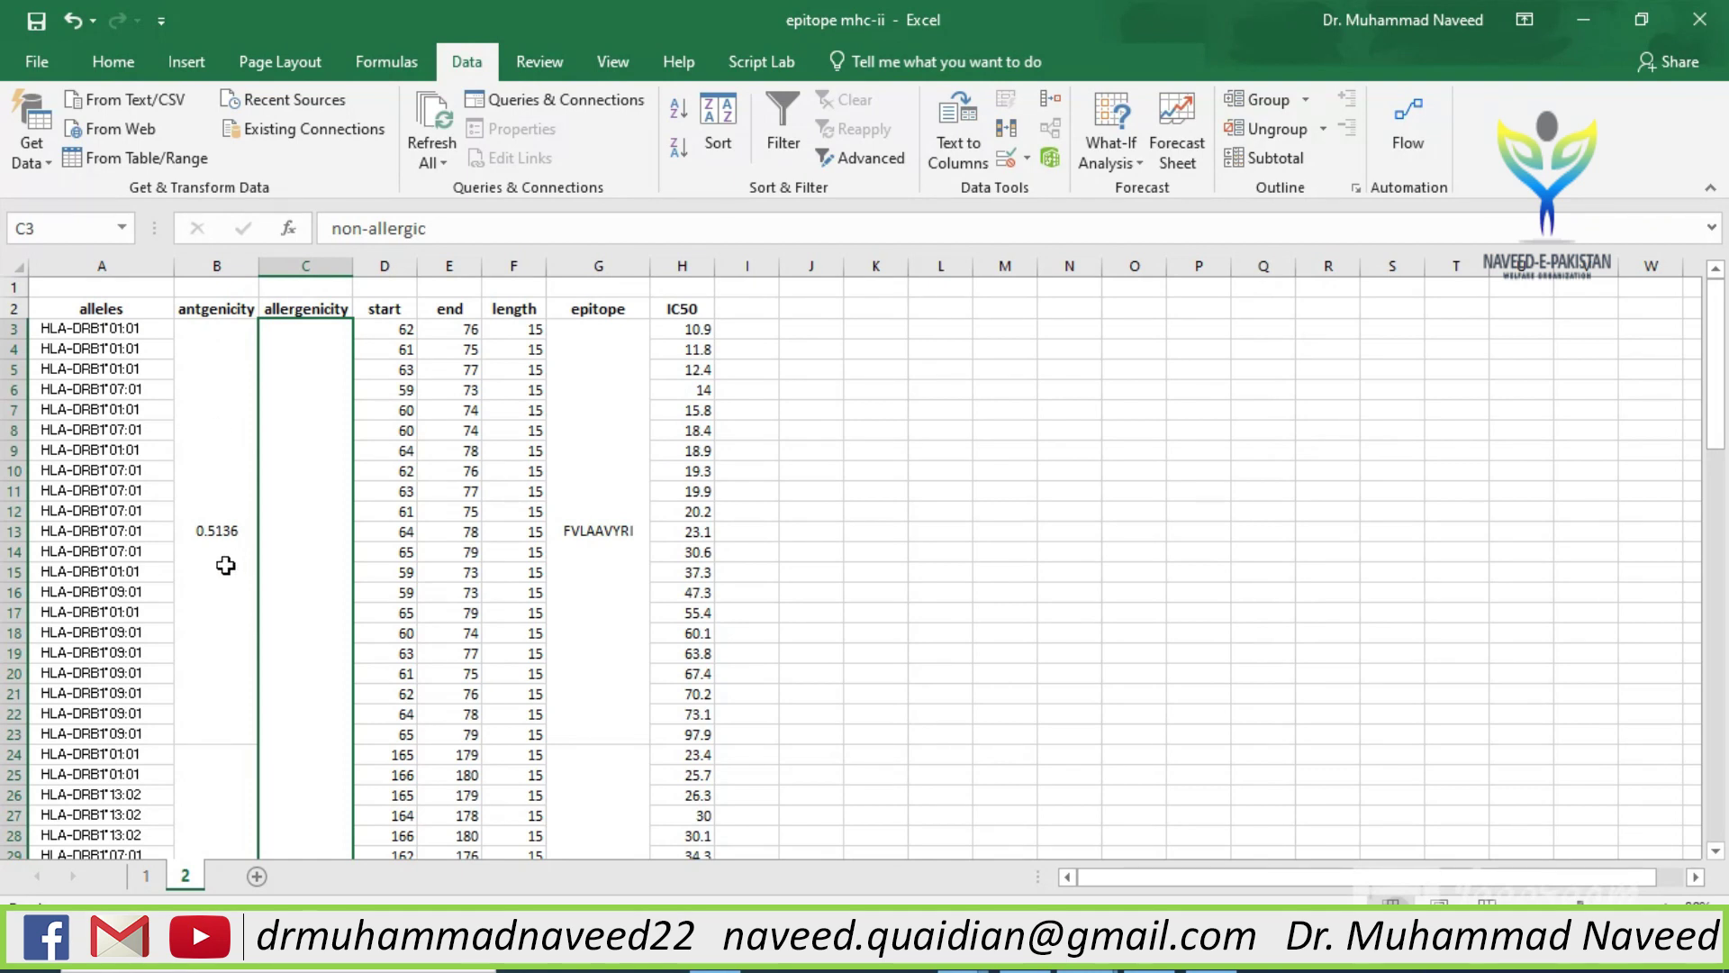
# Look over the shortlist in the epitope mhc-i workbook, and check the predicted peptides on the B cell results page in Chrome
pyautogui.moveTo(1092, 970)
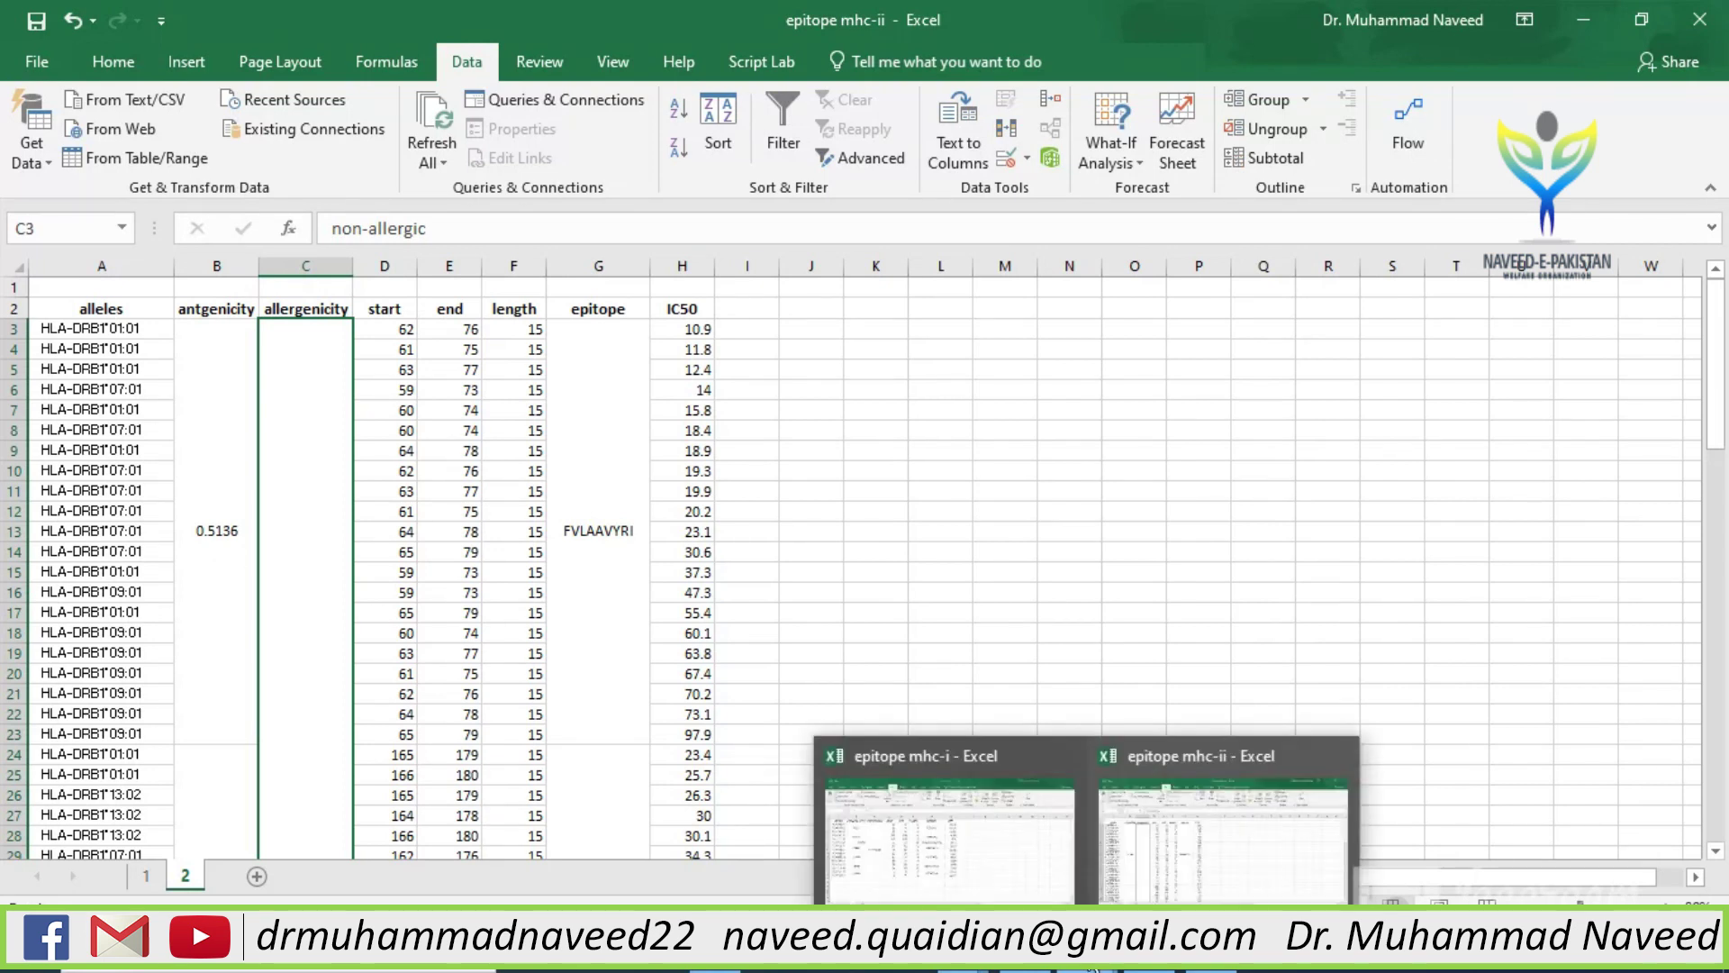
pyautogui.click(978, 845)
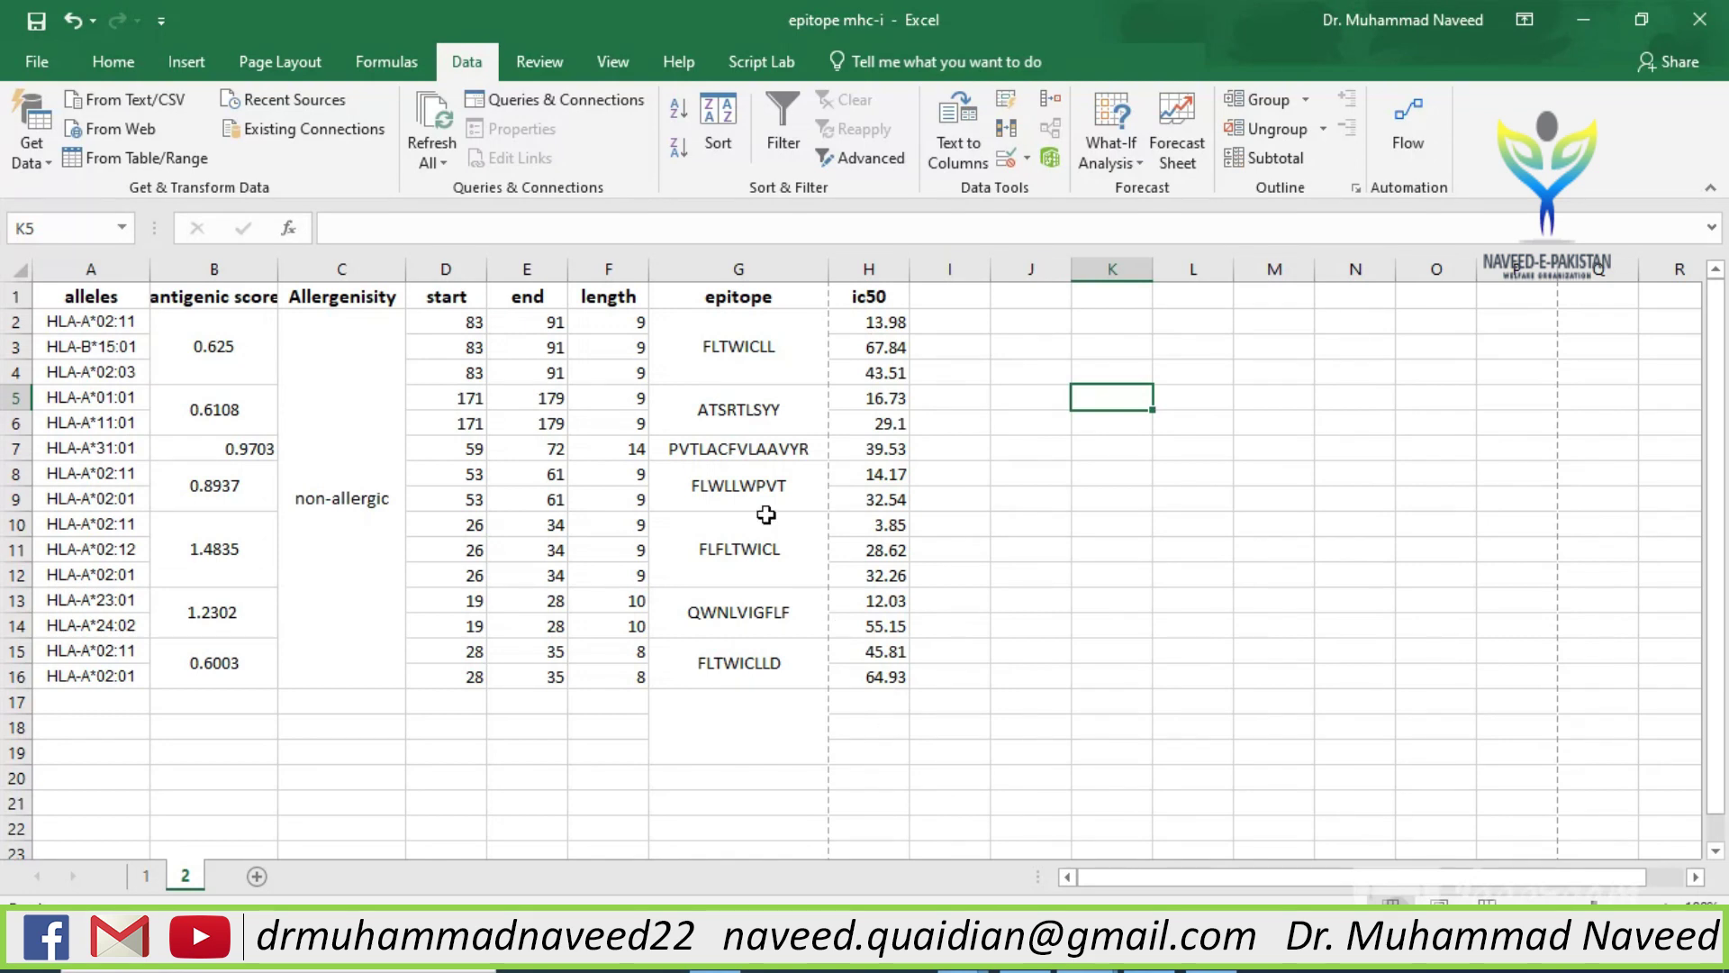
pyautogui.hotkey('alt', 'Tab')
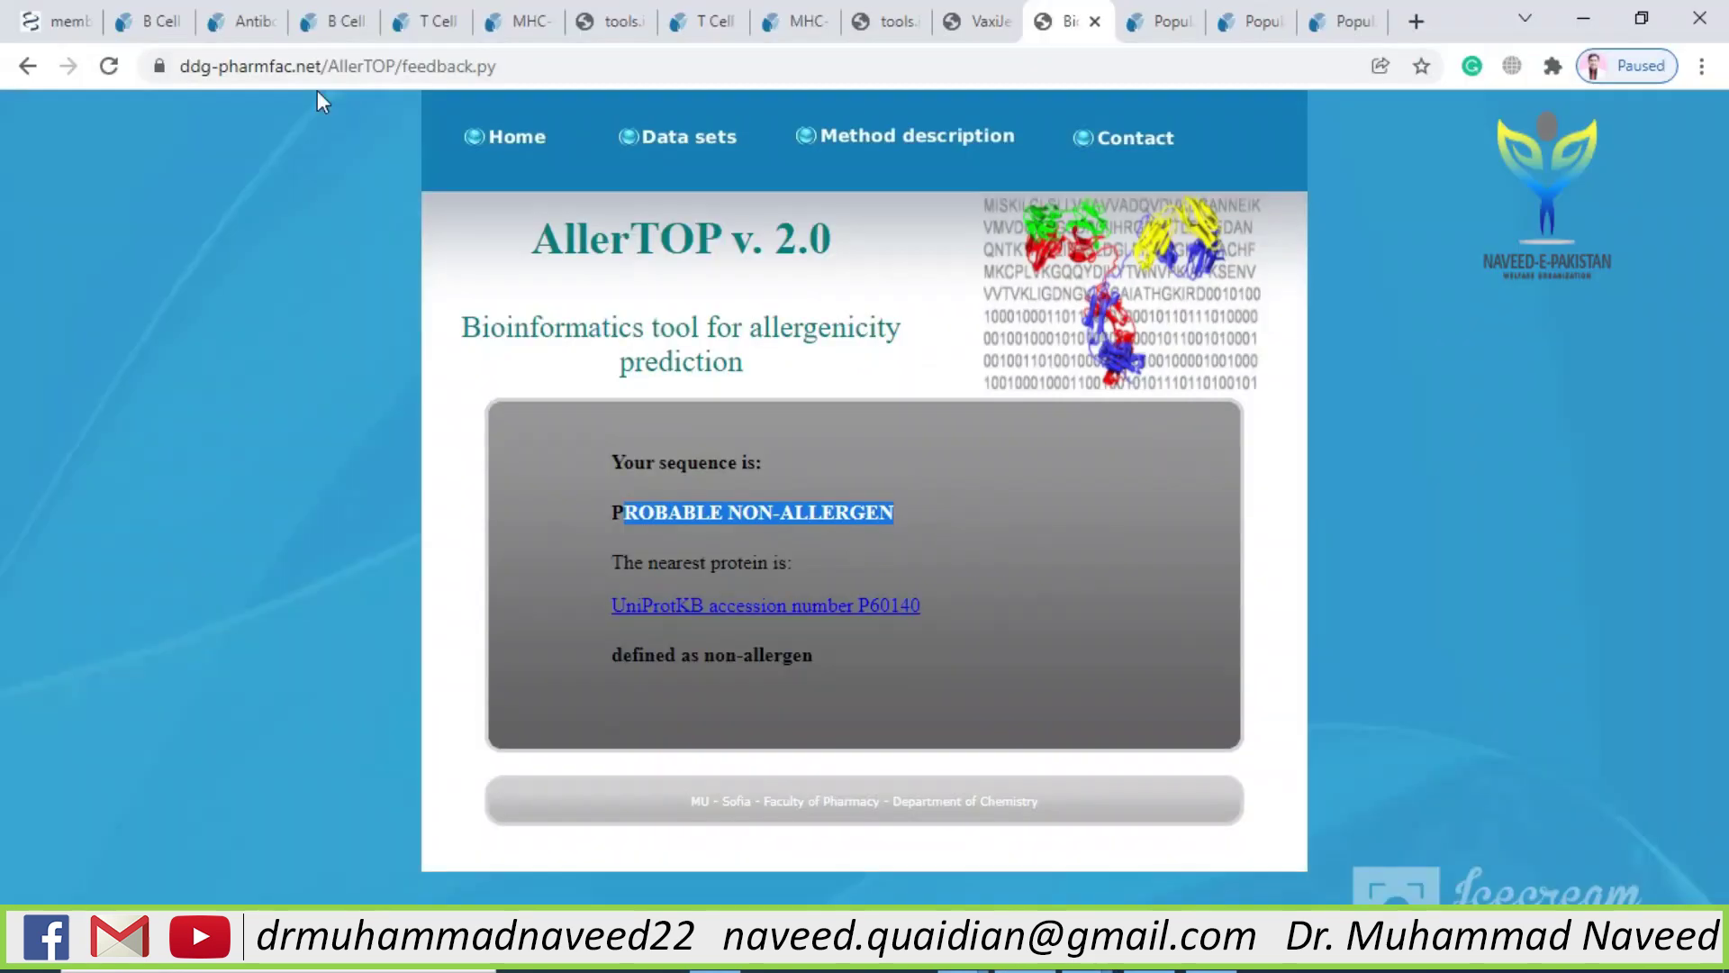
pyautogui.click(332, 25)
pyautogui.scroll(-6, 722, 606)
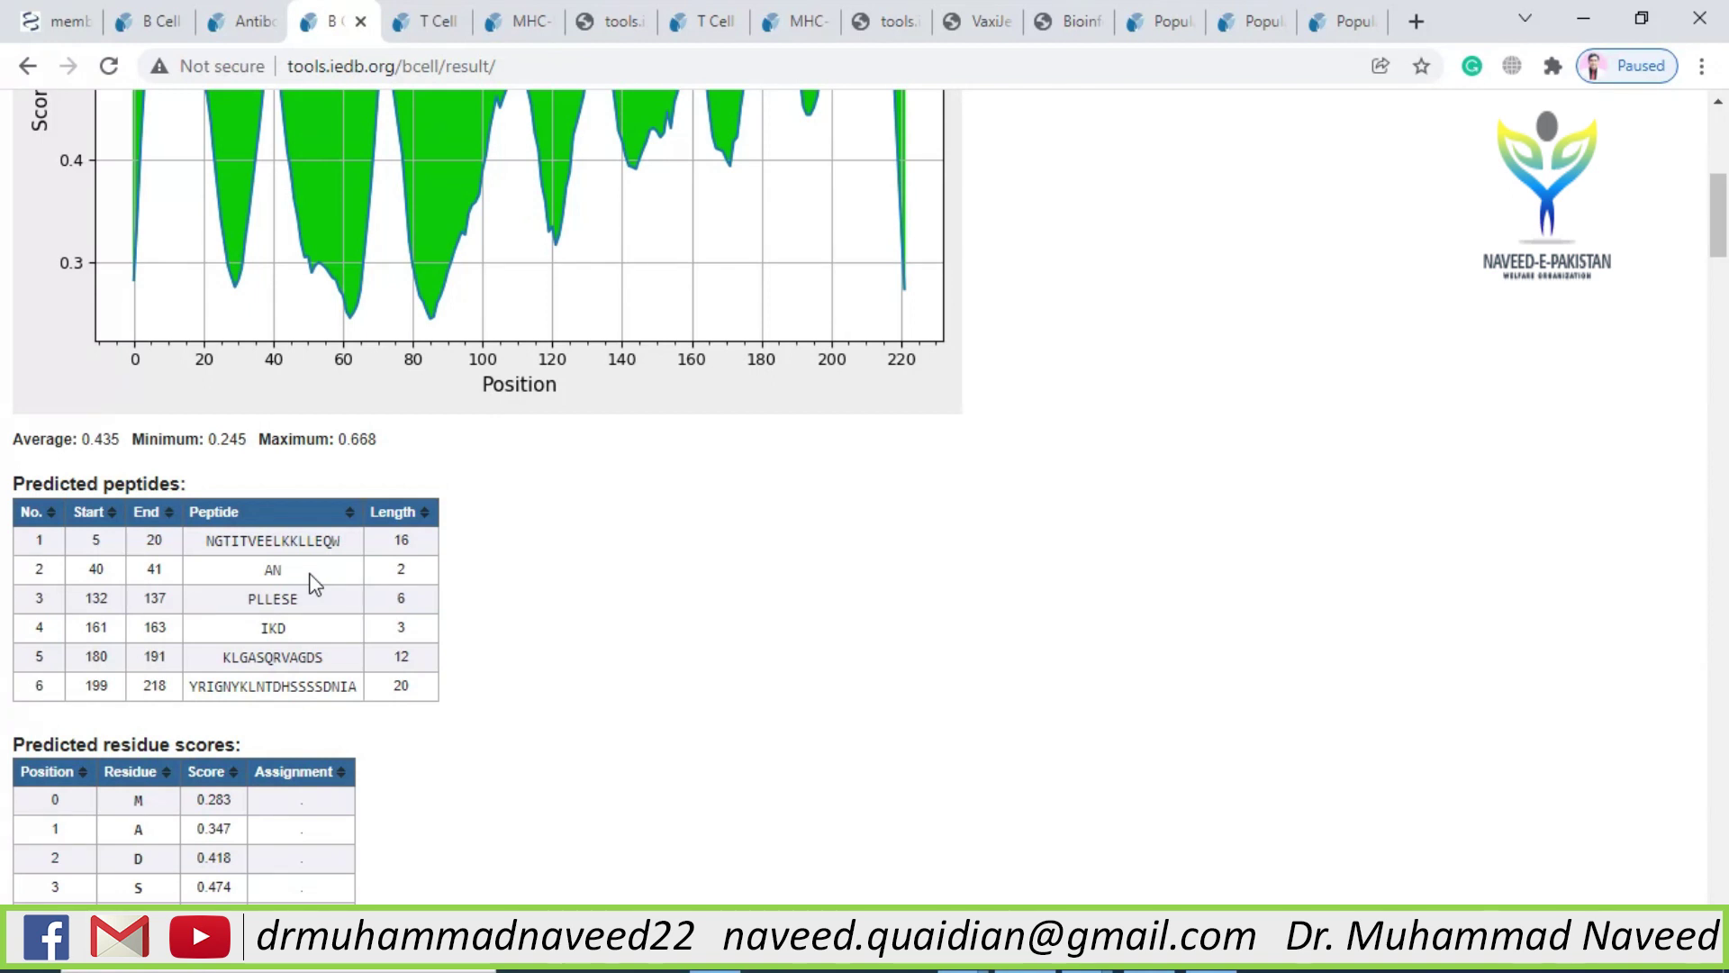
# Open the IEDB Population Coverage tool and examine its address, population list, calculation options and epitope entry fields
pyautogui.click(1160, 21)
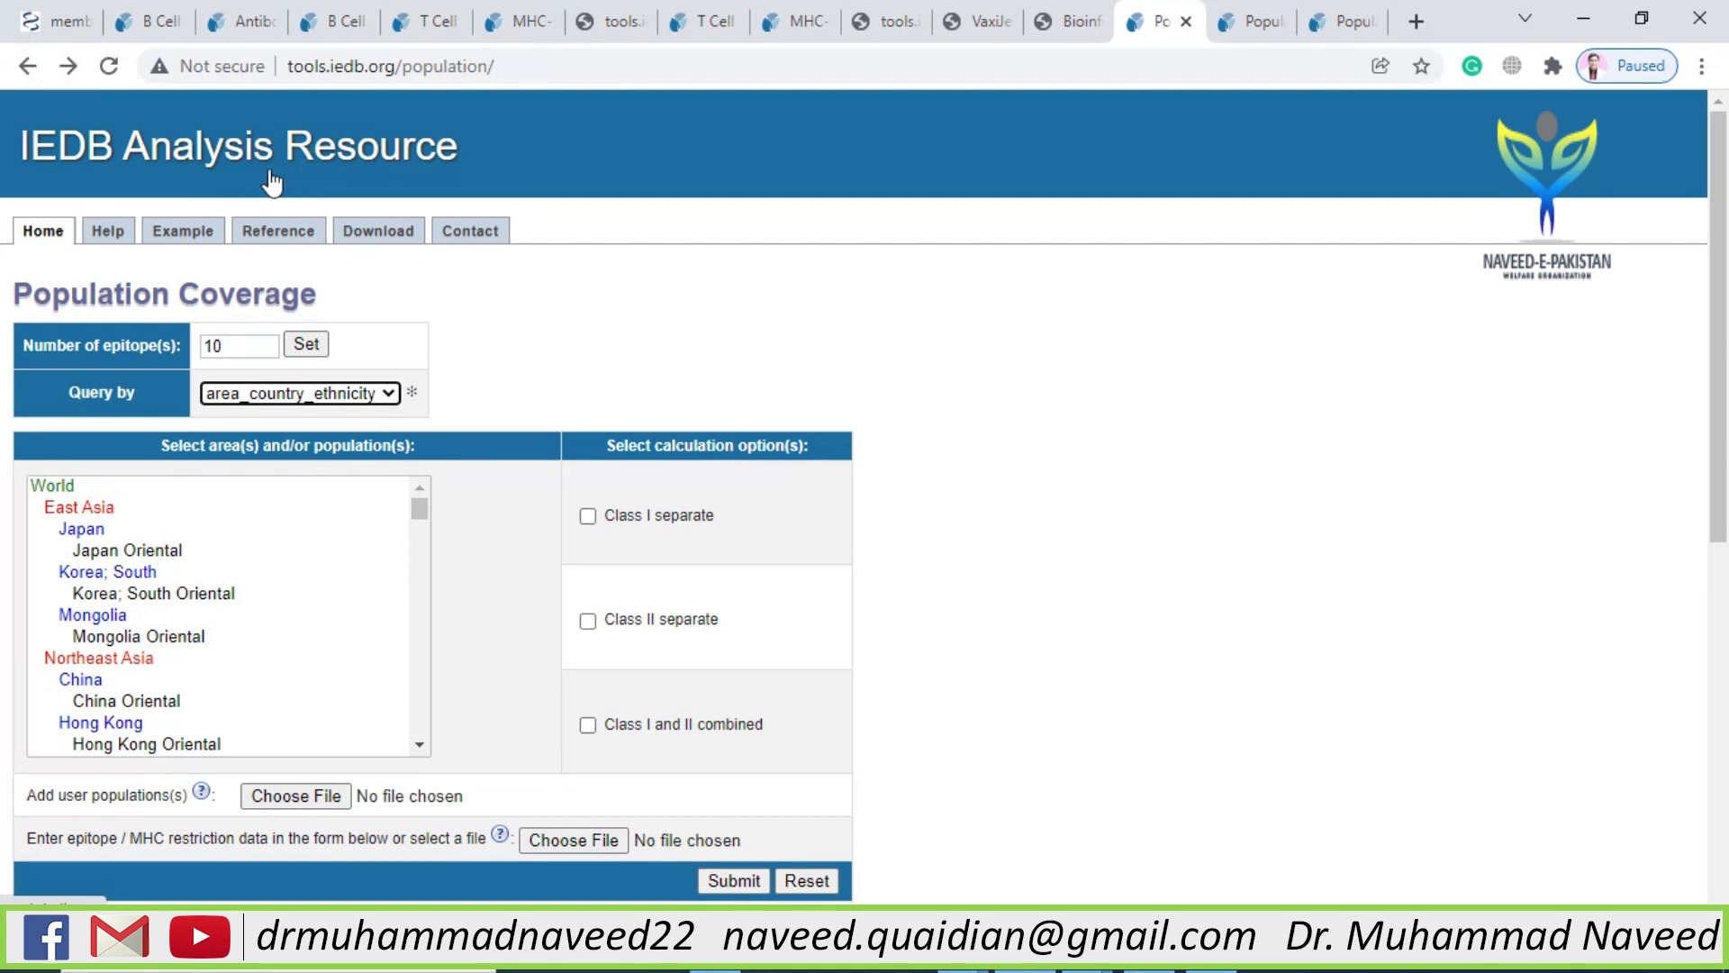
pyautogui.click(326, 68)
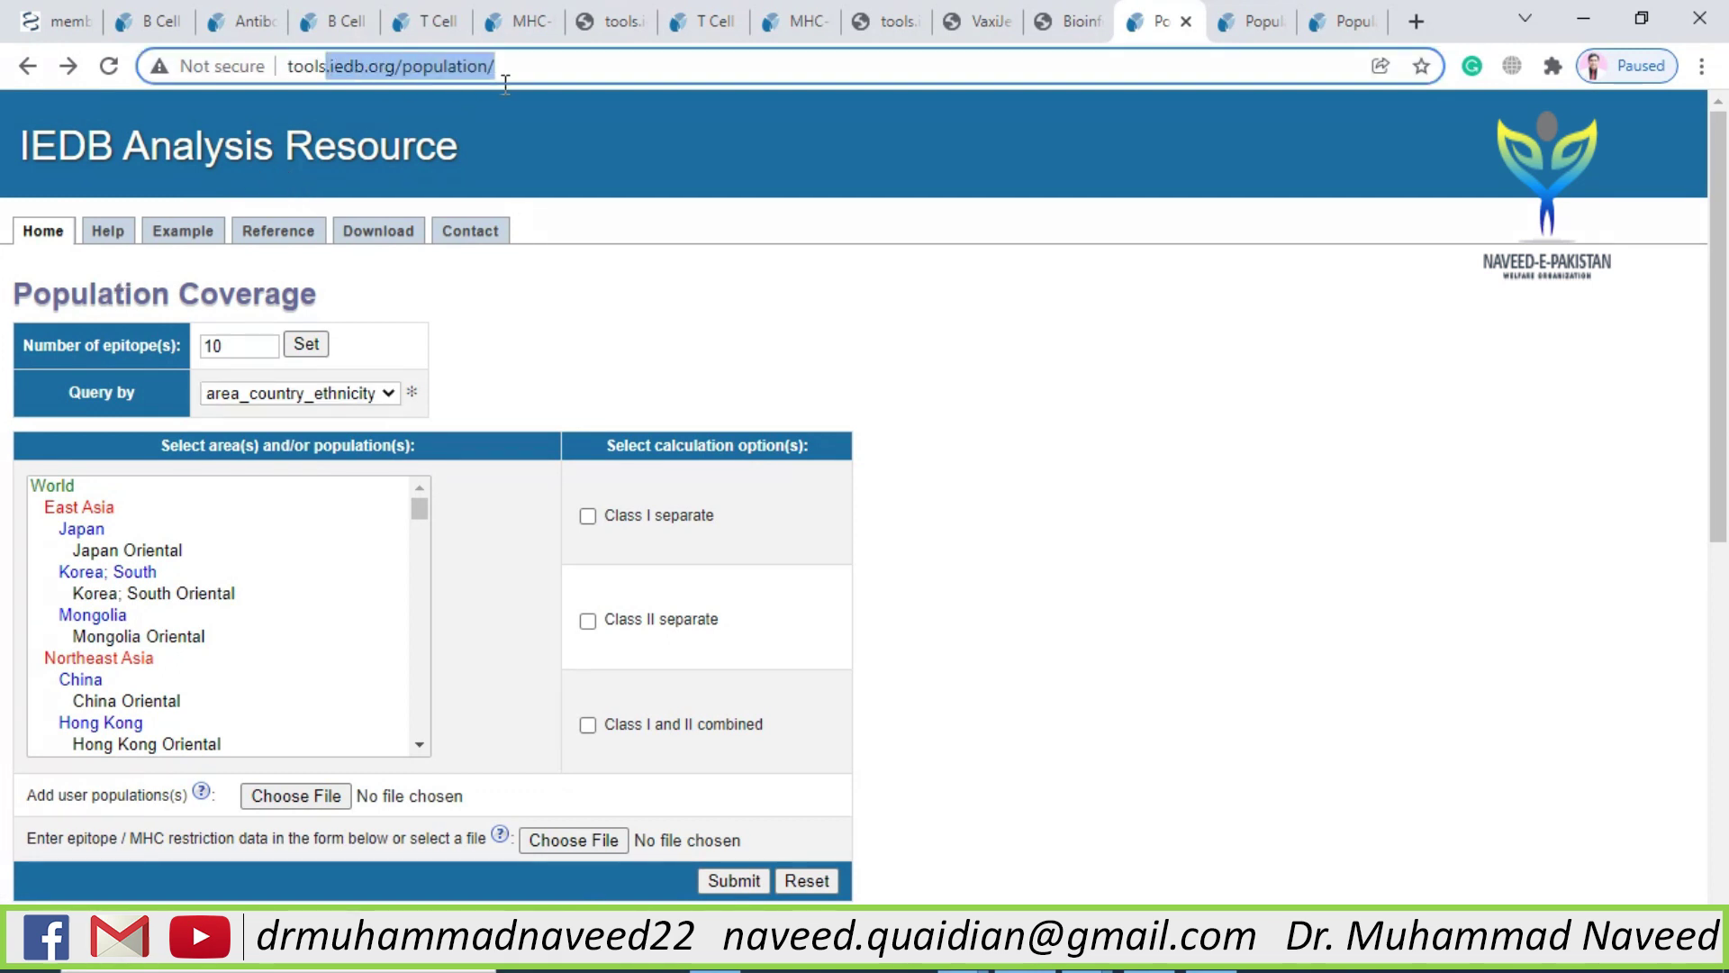
pyautogui.click(598, 316)
pyautogui.scroll(-1, 594, 319)
pyautogui.scroll(-2, 594, 320)
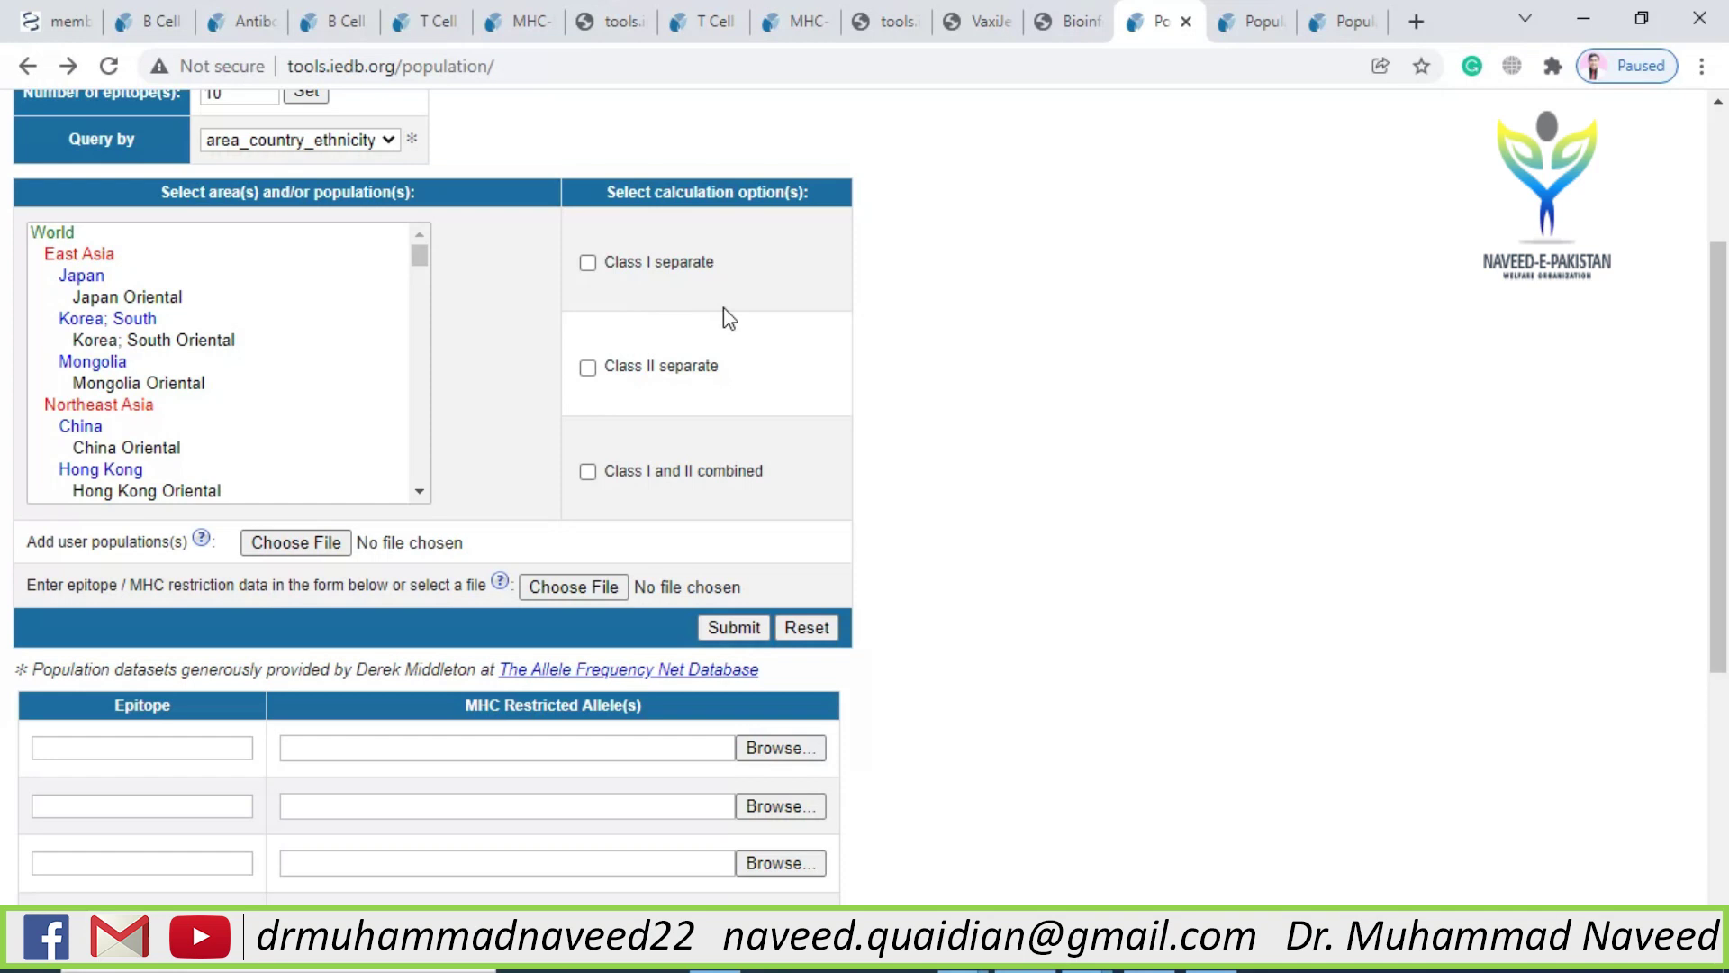
pyautogui.scroll(3, 998, 310)
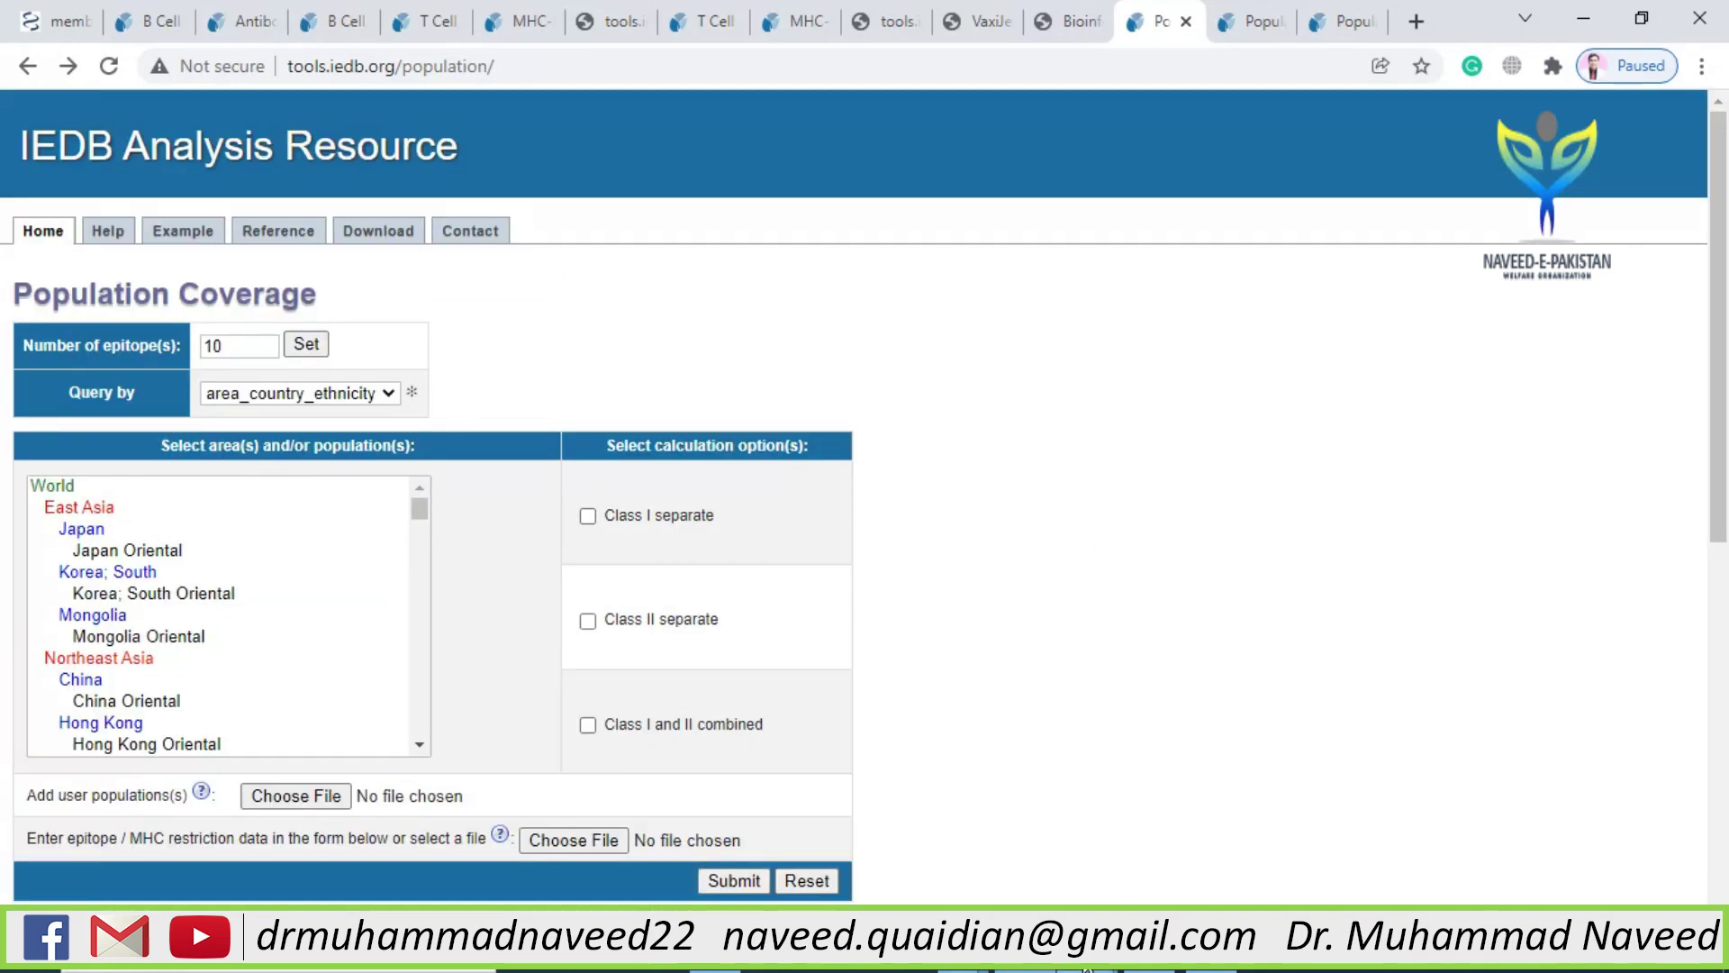
# Open the mhc-i text file in Notepad, inspect how each epitope is listed with its comma-separated alleles, and minimize the file
pyautogui.moveTo(1089, 969)
pyautogui.click(1154, 878)
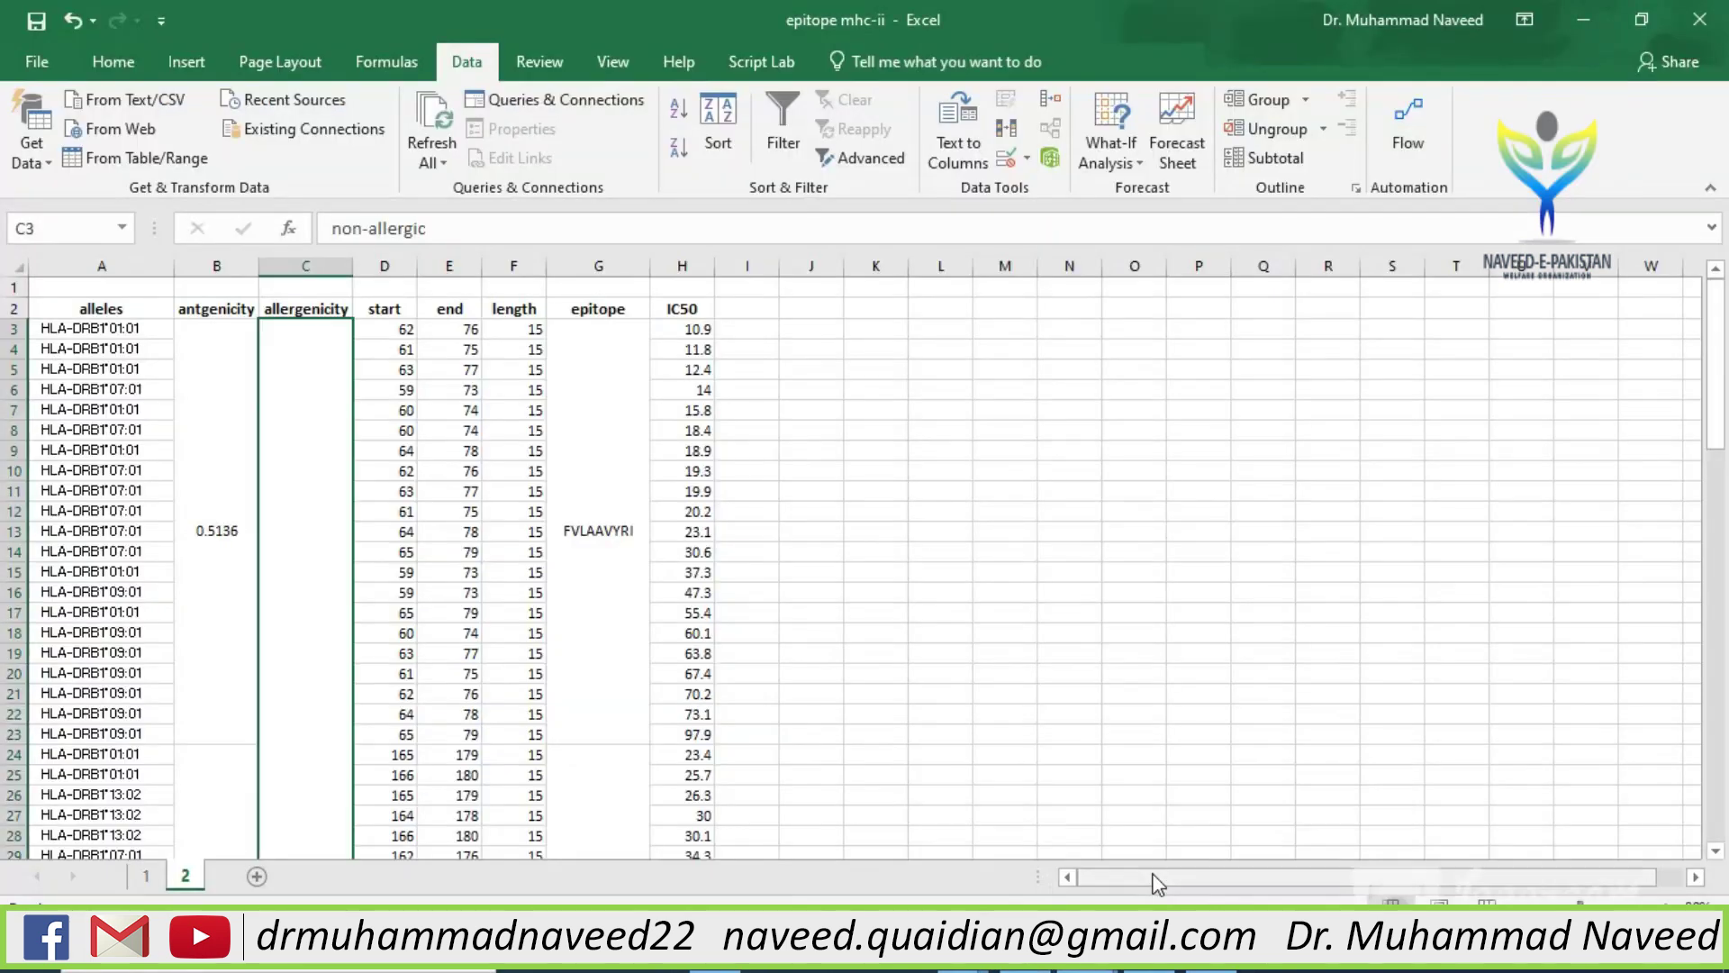
pyautogui.moveTo(1150, 969)
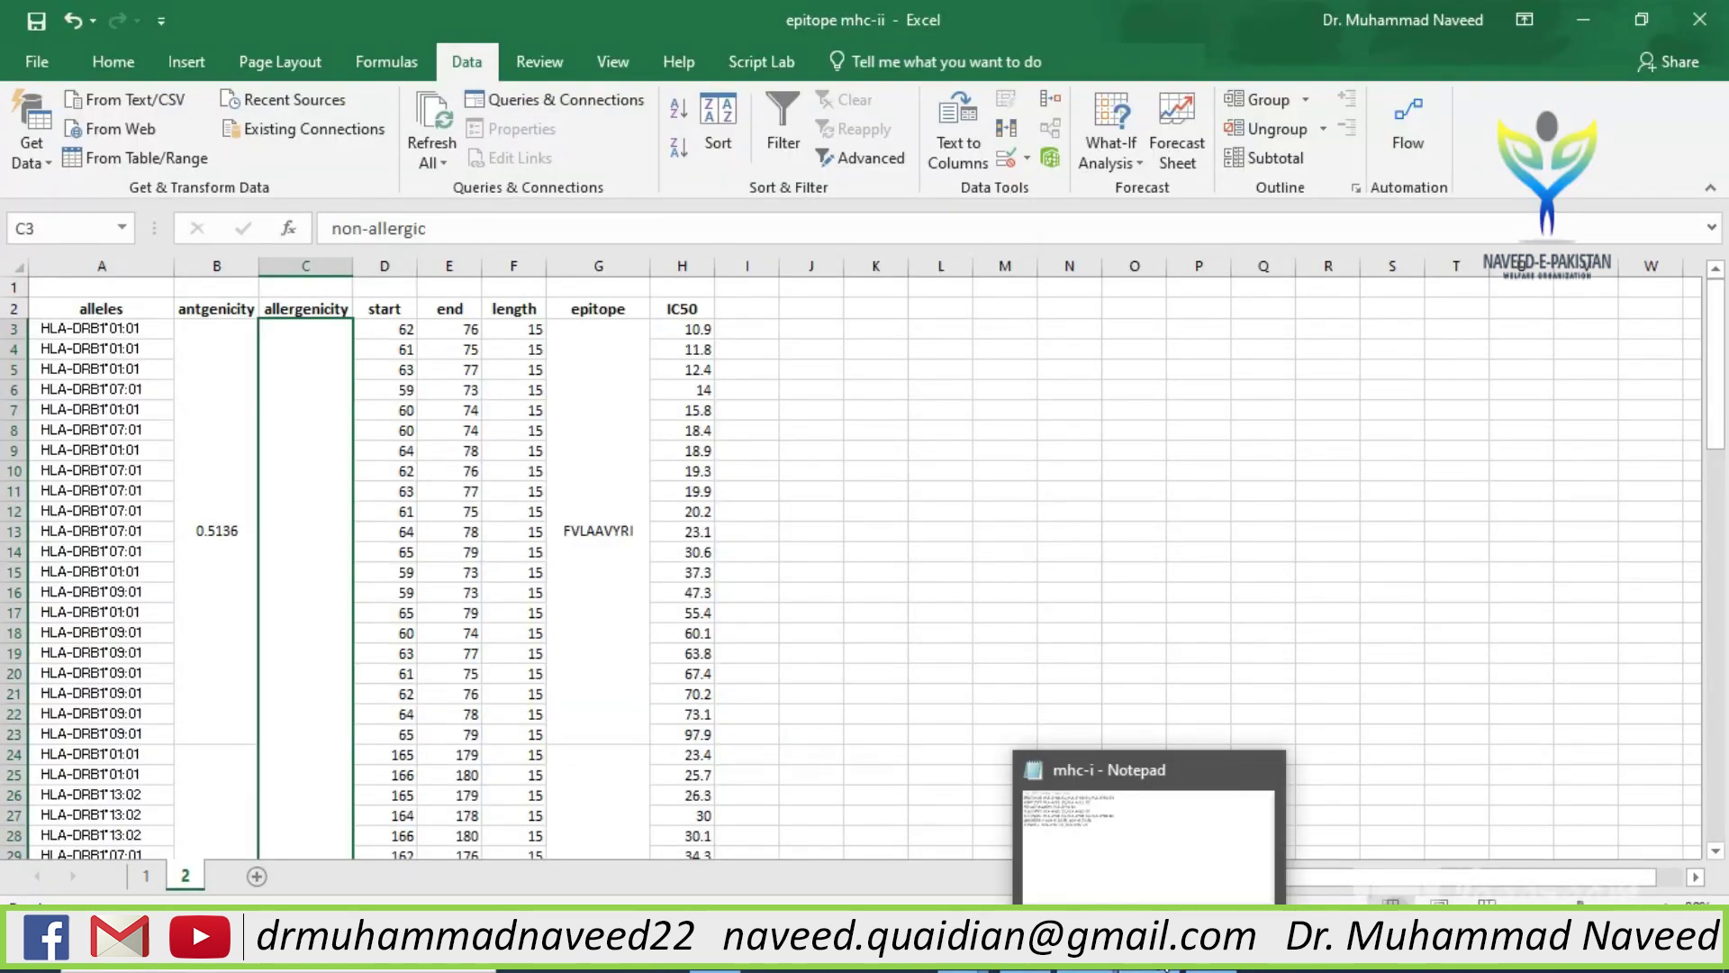
pyautogui.click(1148, 829)
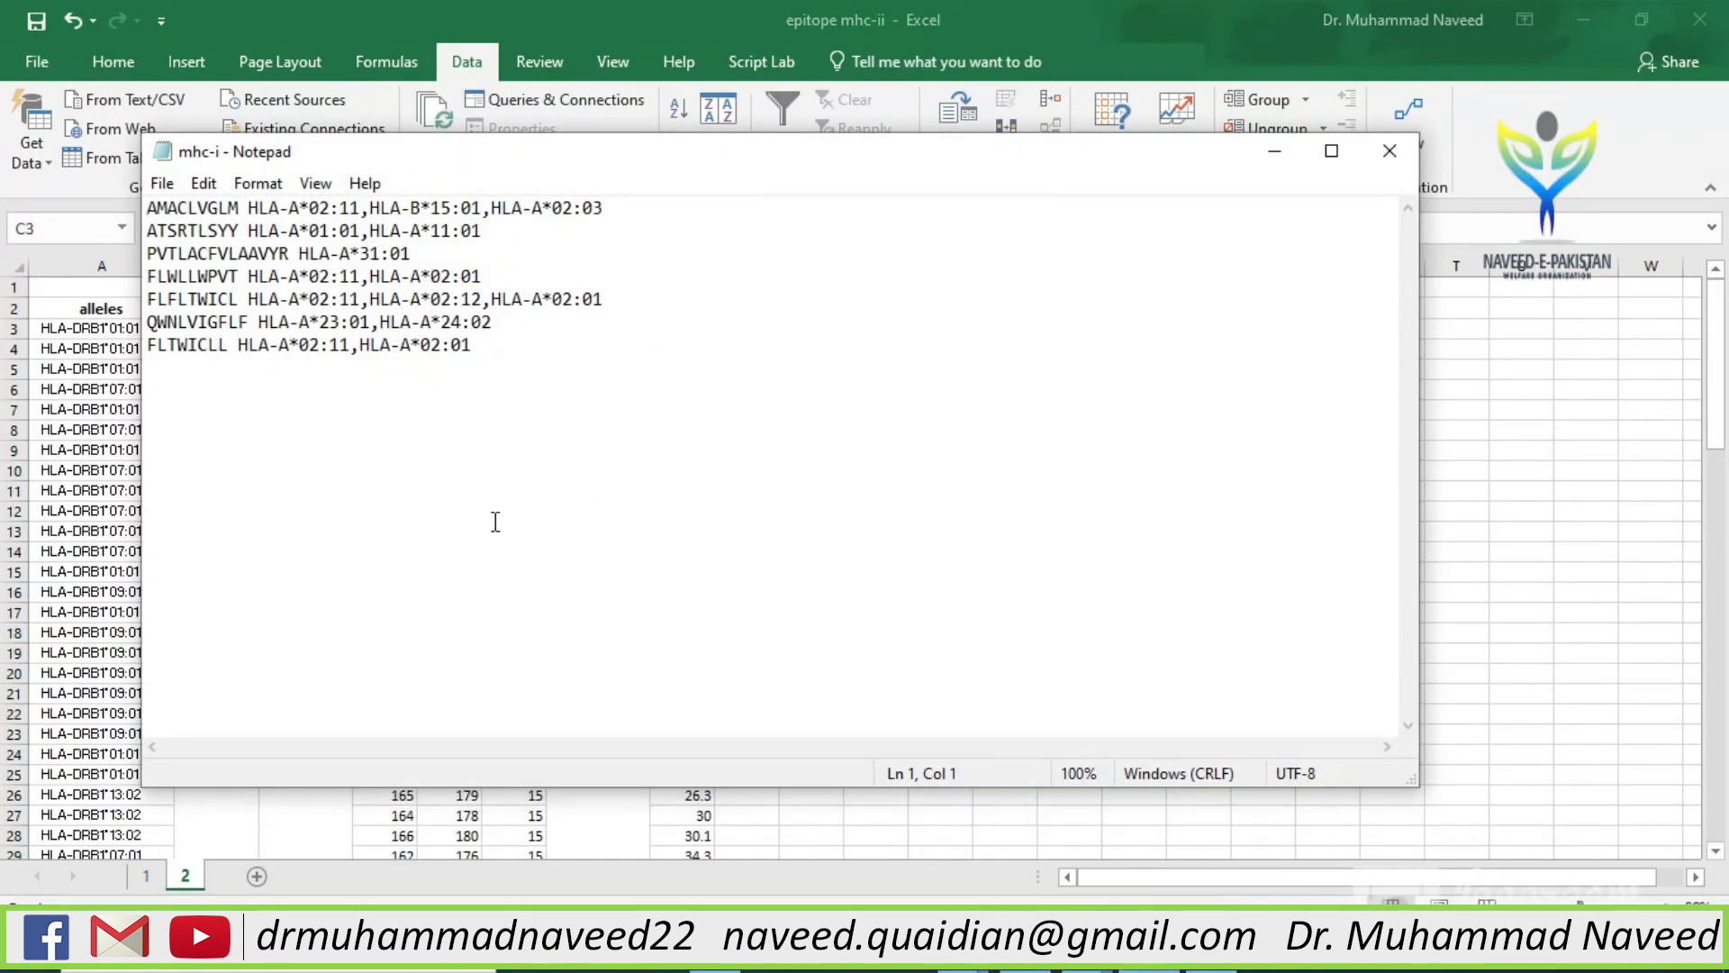
pyautogui.moveTo(147, 207); pyautogui.dragTo(593, 214)
pyautogui.click(275, 247)
pyautogui.click(1275, 155)
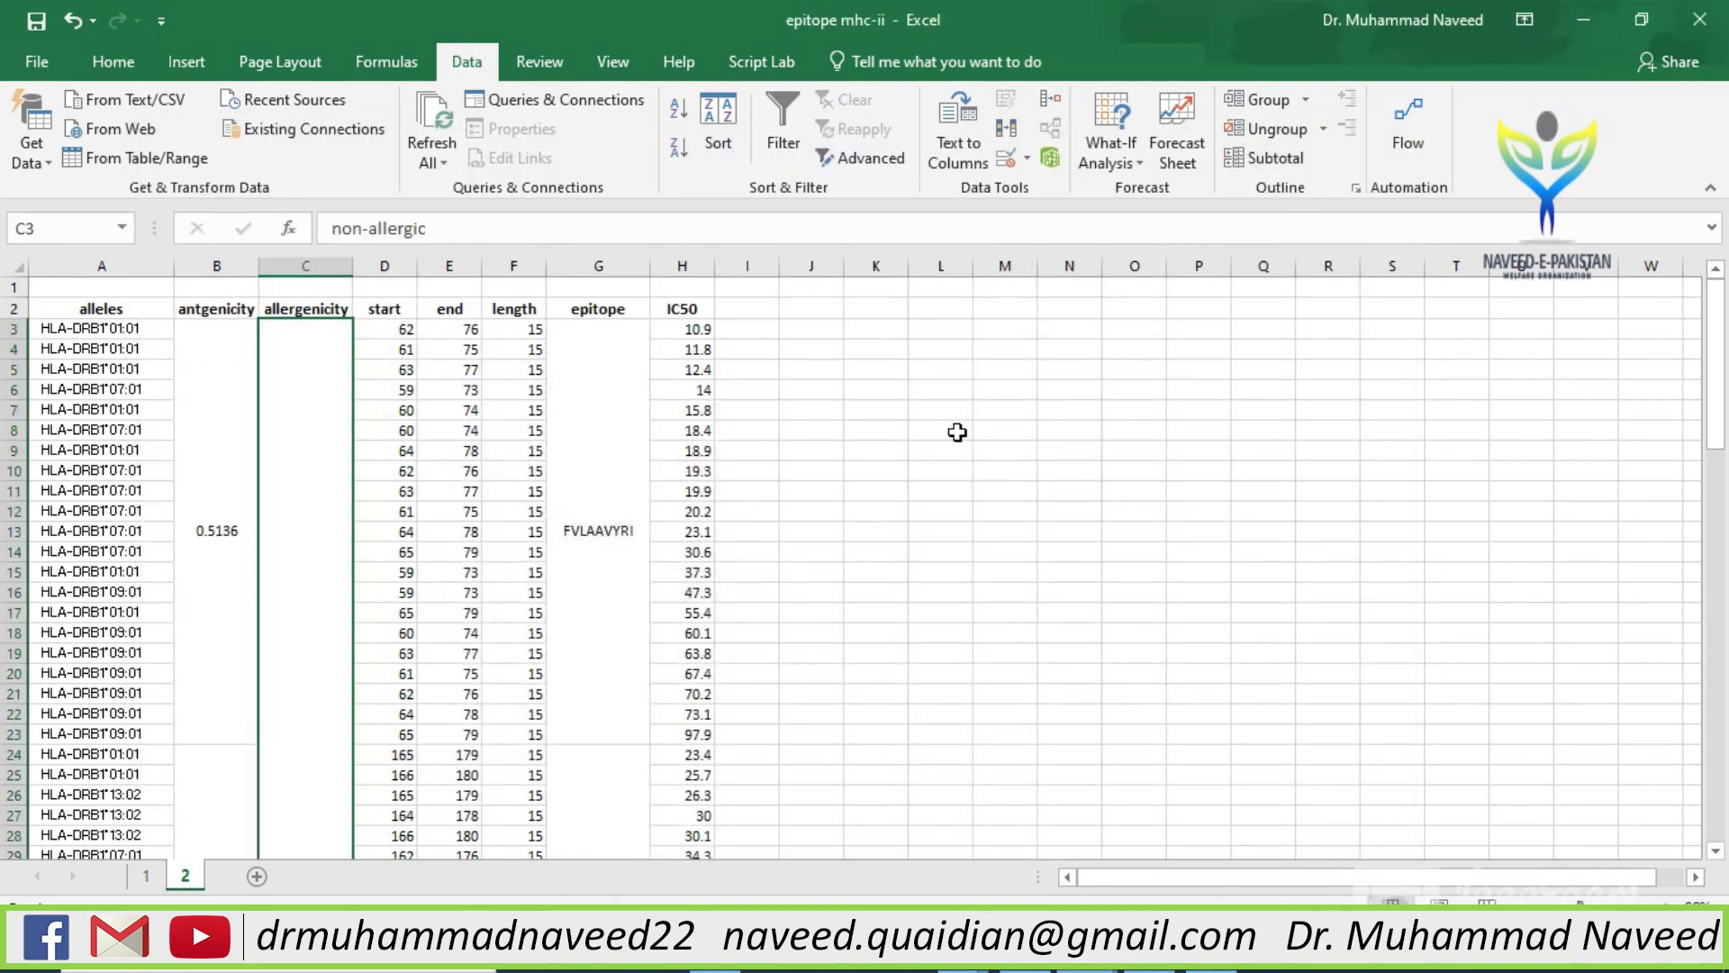
# Return to the Population Coverage form in Chrome, select World as the population and enable the Class I separate calculation
pyautogui.click(1063, 969)
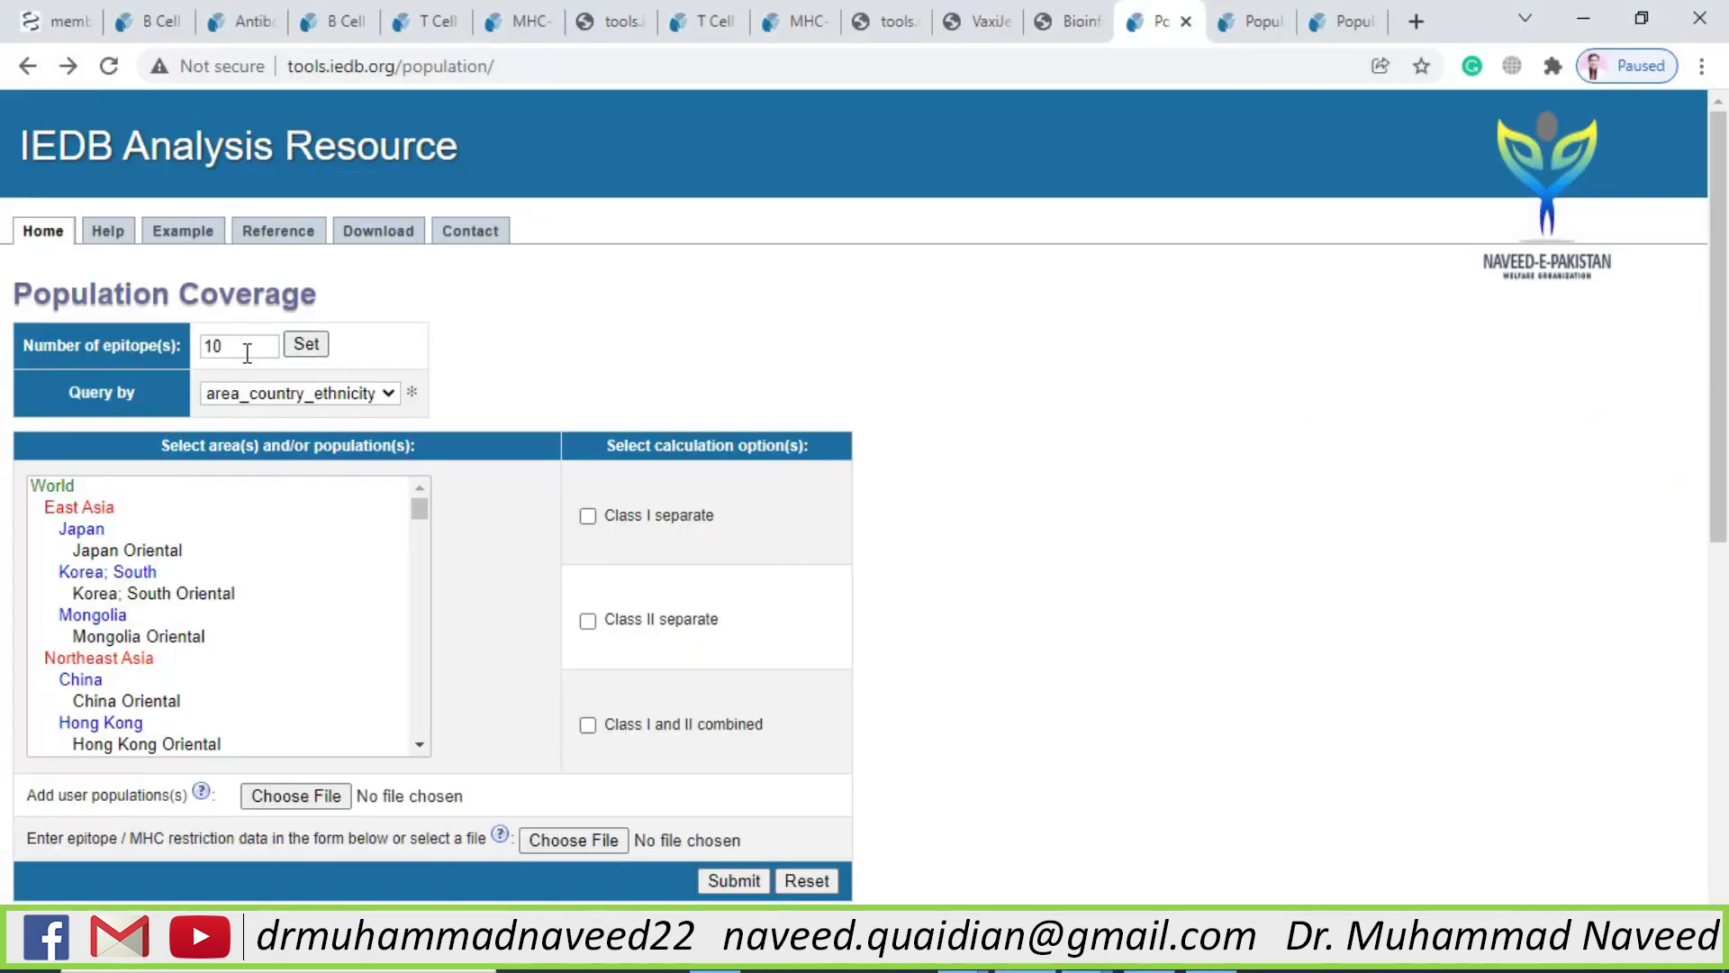
pyautogui.click(387, 394)
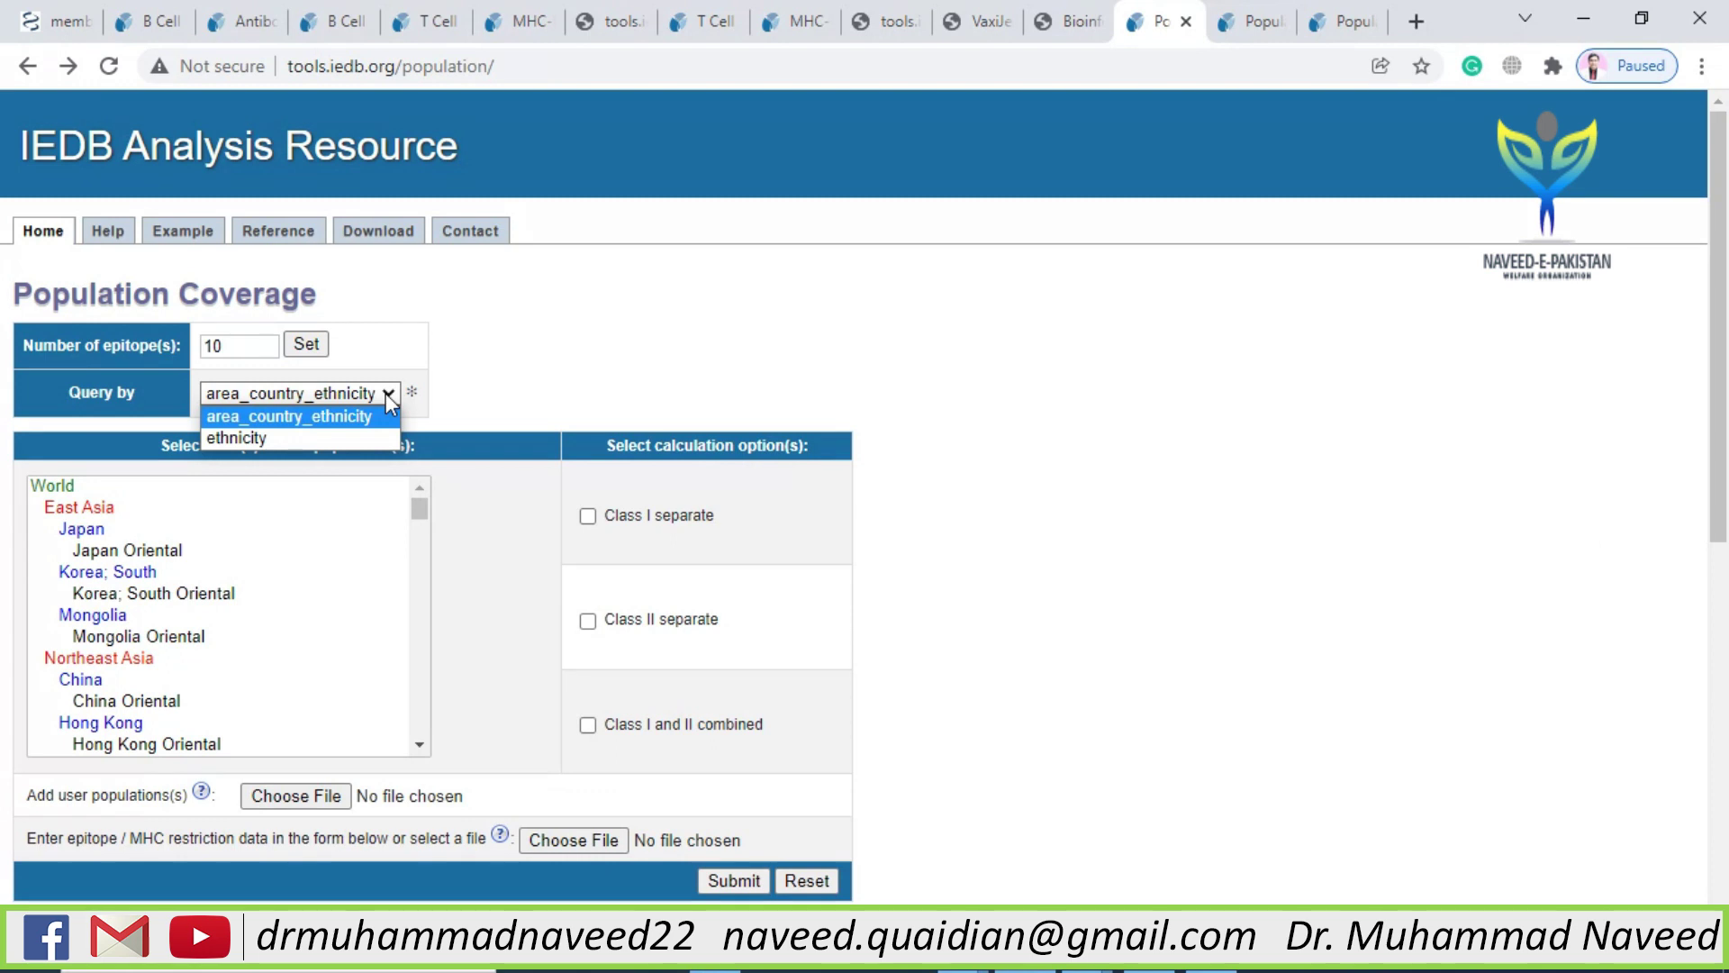
pyautogui.click(630, 370)
pyautogui.scroll(-1, 592, 369)
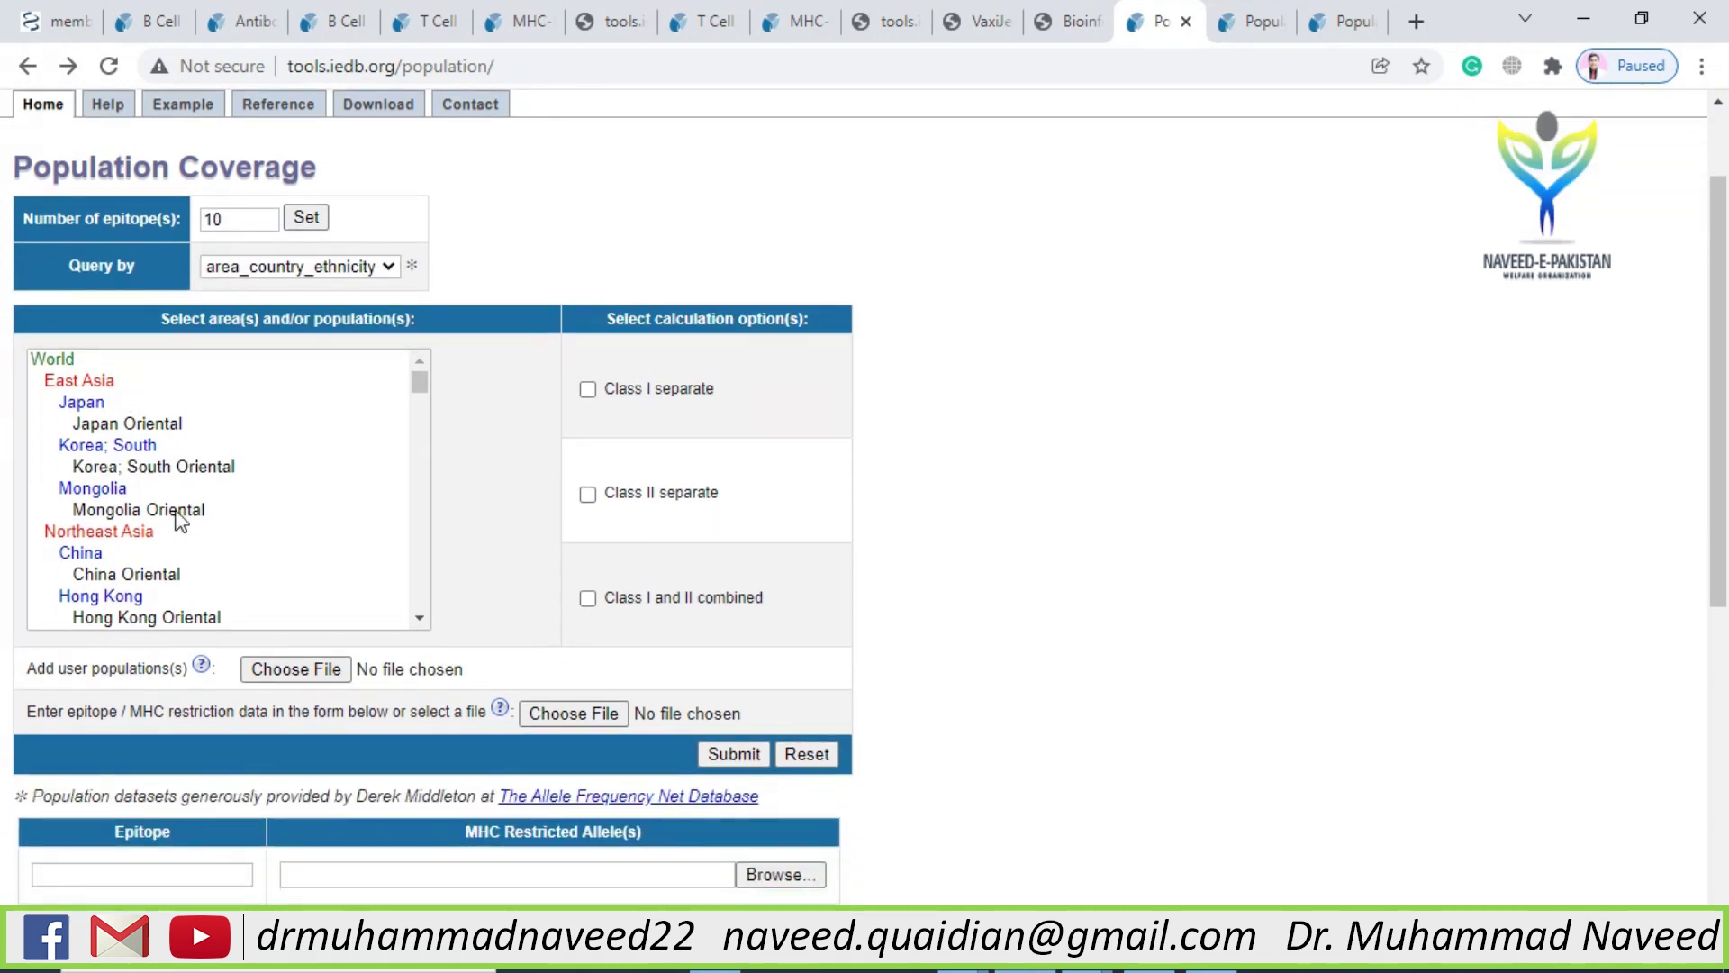
pyautogui.click(62, 359)
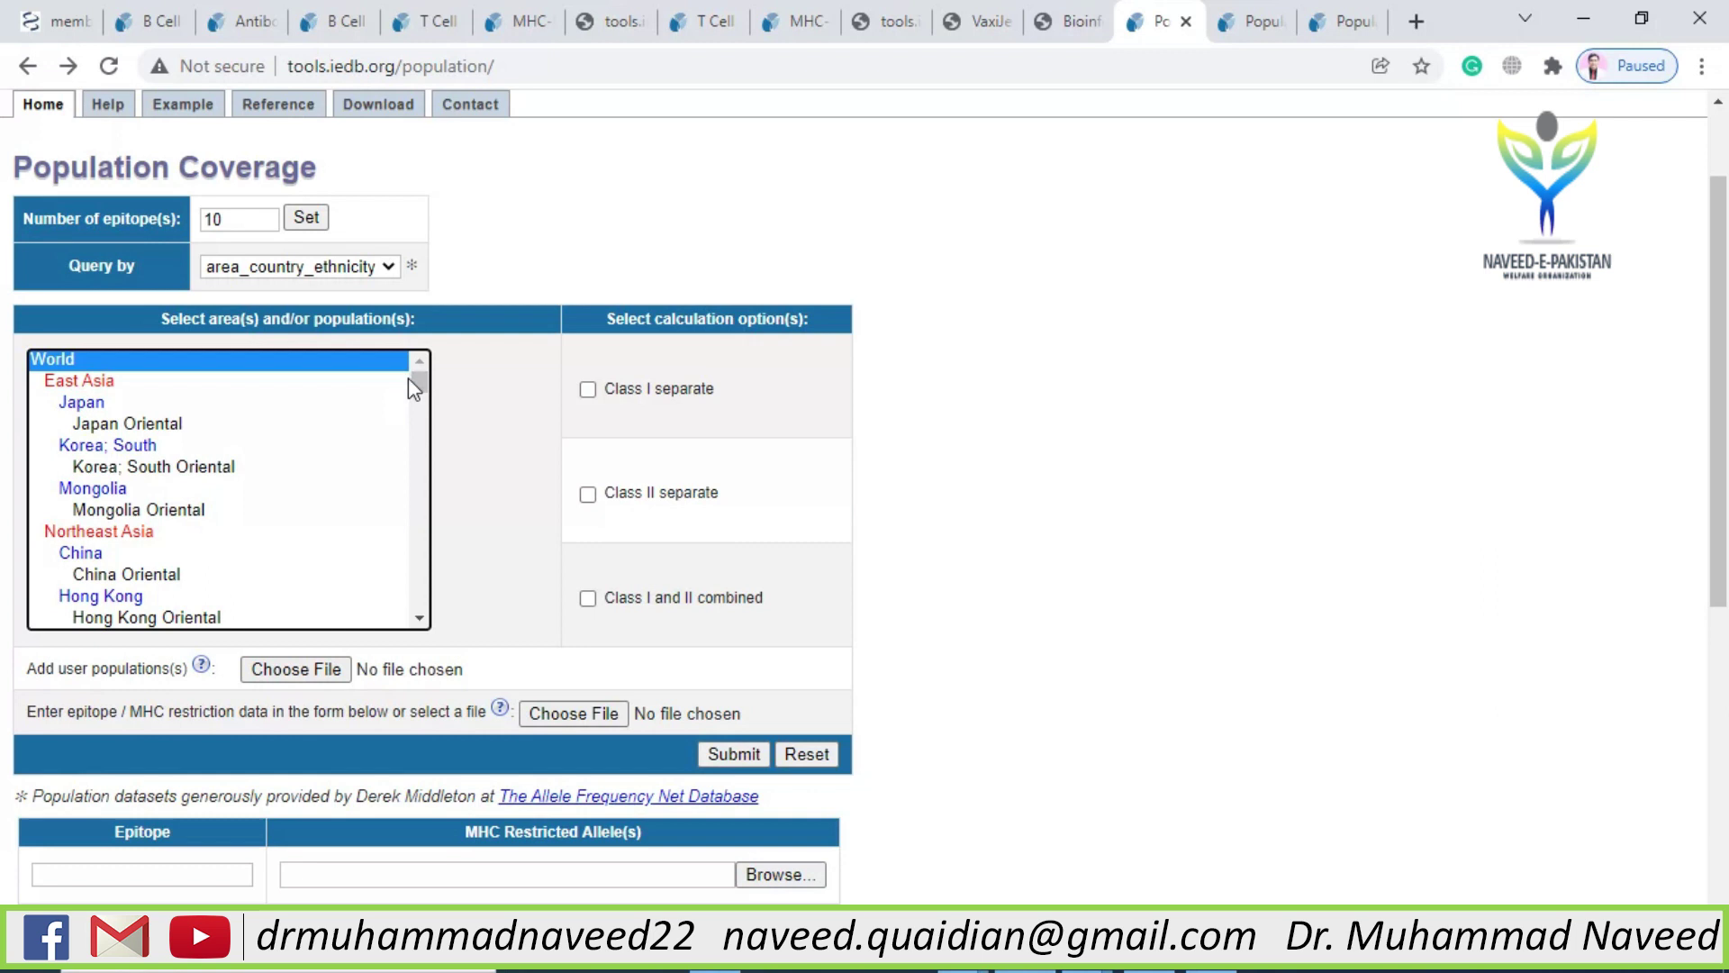
pyautogui.moveTo(414, 376)
pyautogui.mouseDown()
pyautogui.moveTo(414, 397)
pyautogui.moveTo(414, 369)
pyautogui.mouseUp()
pyautogui.click(587, 390)
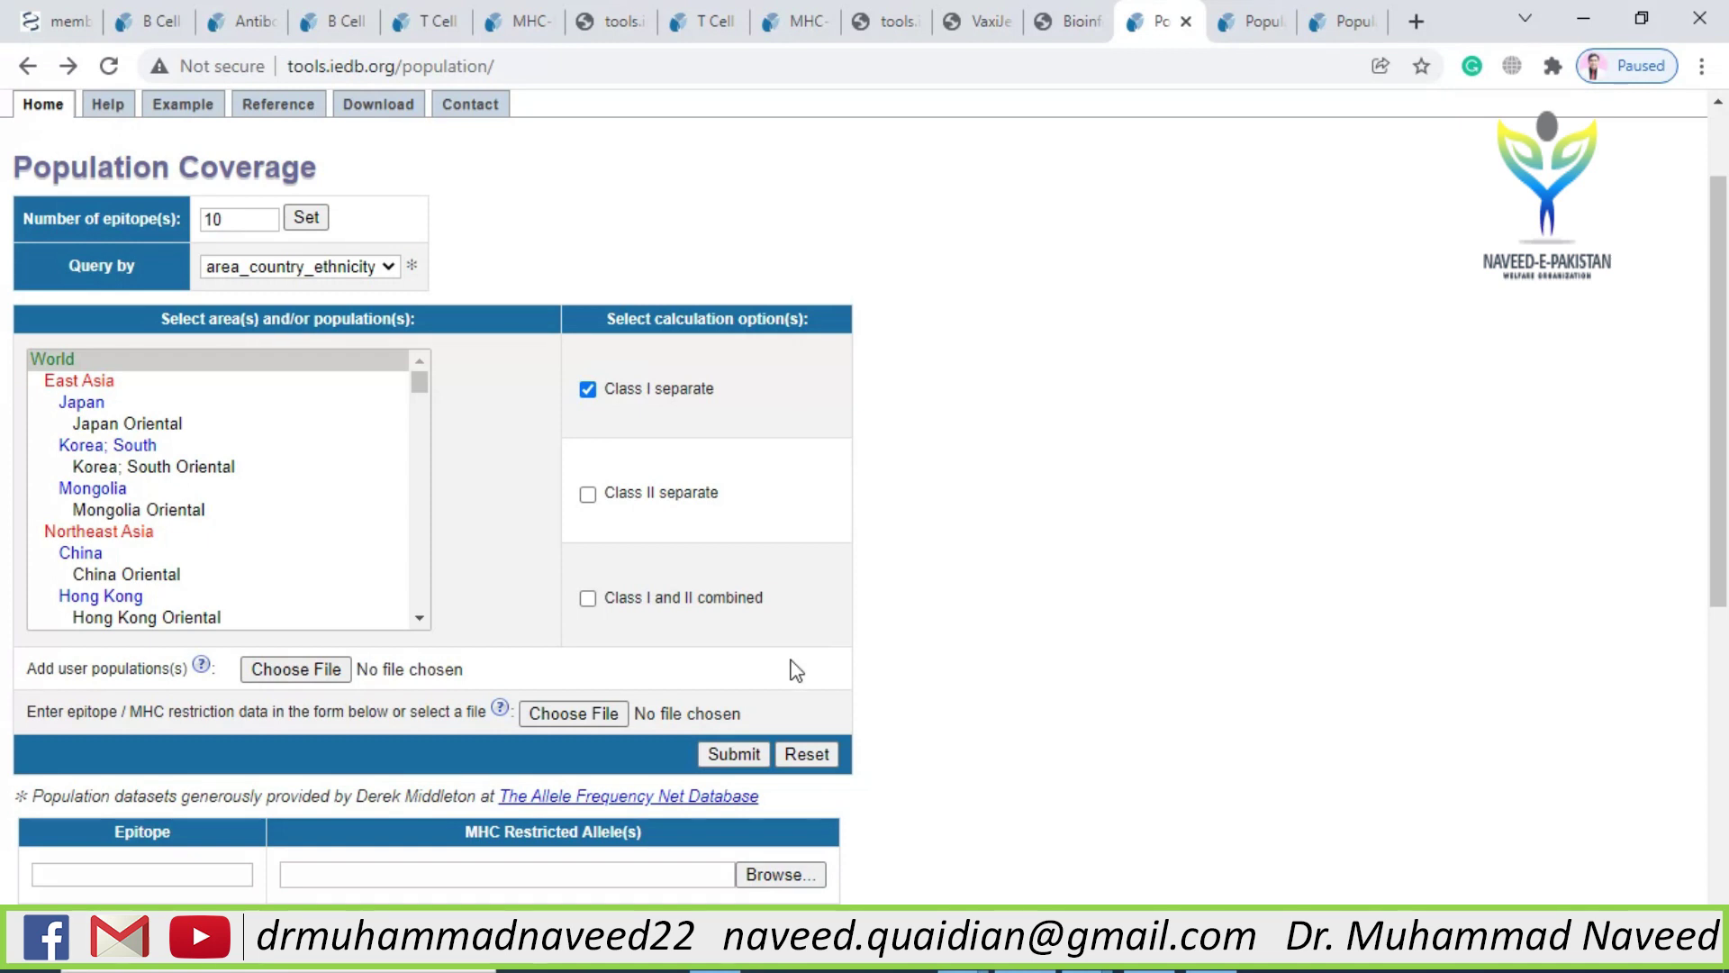
# Choose mhc-i.txt as the epitope / MHC restriction data file and submit the Class I coverage calculation
pyautogui.click(587, 714)
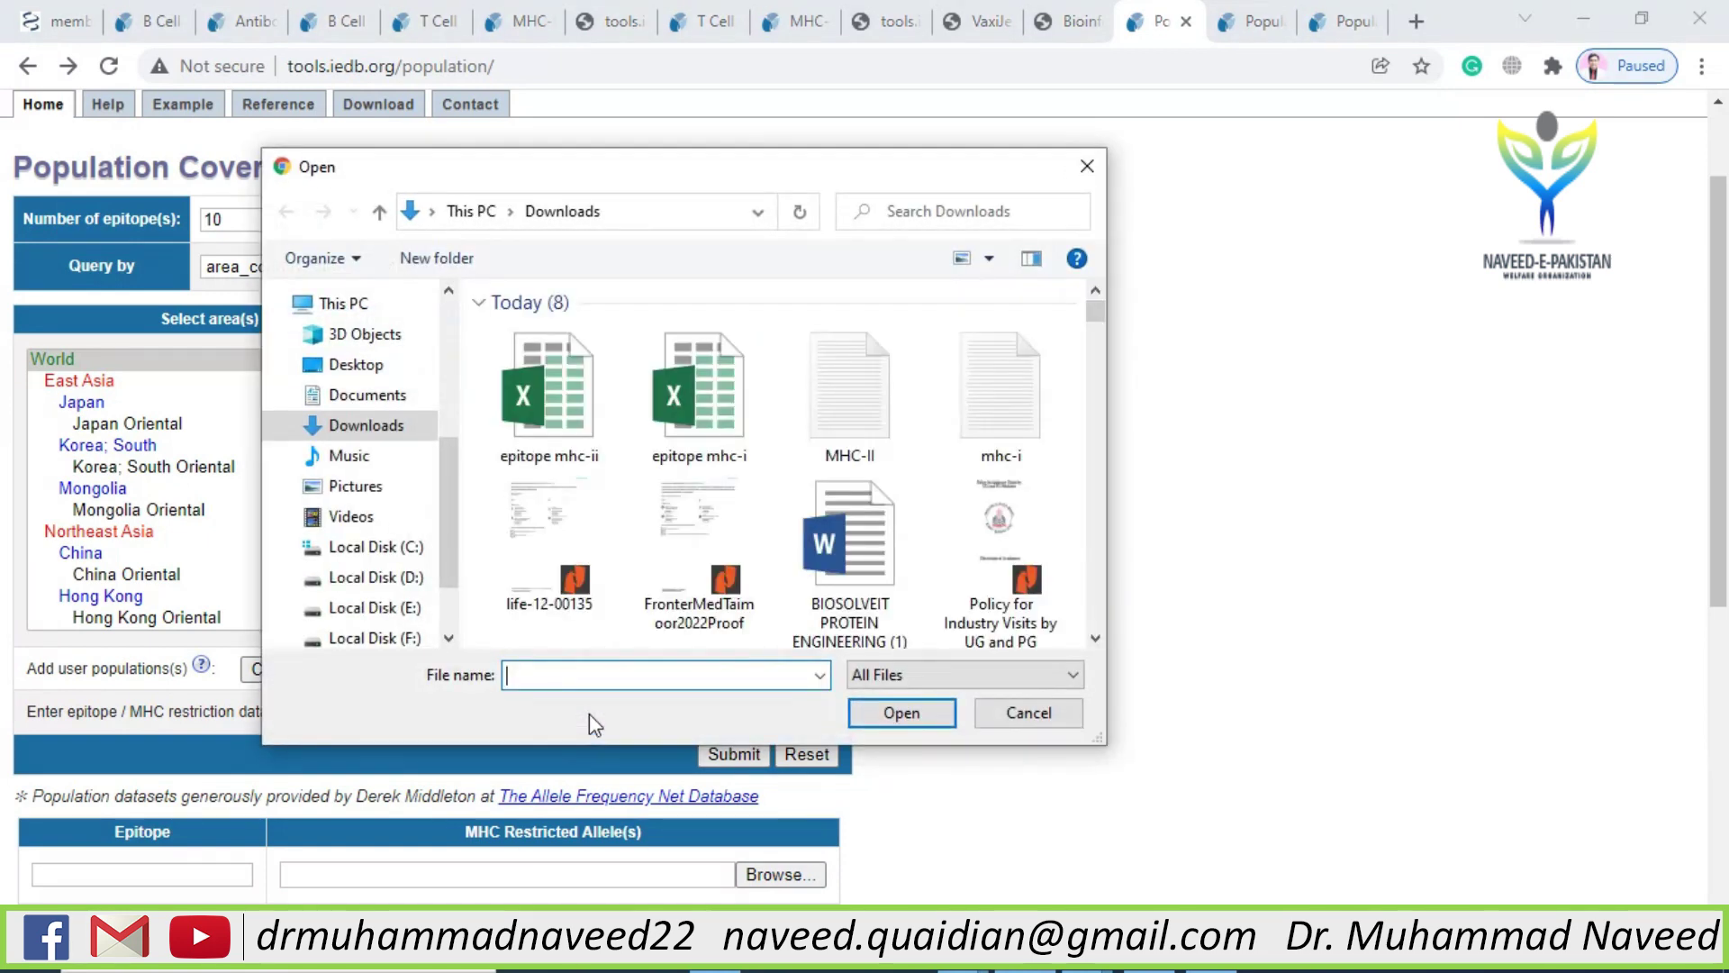
pyautogui.click(1018, 414)
pyautogui.doubleClick(1015, 427)
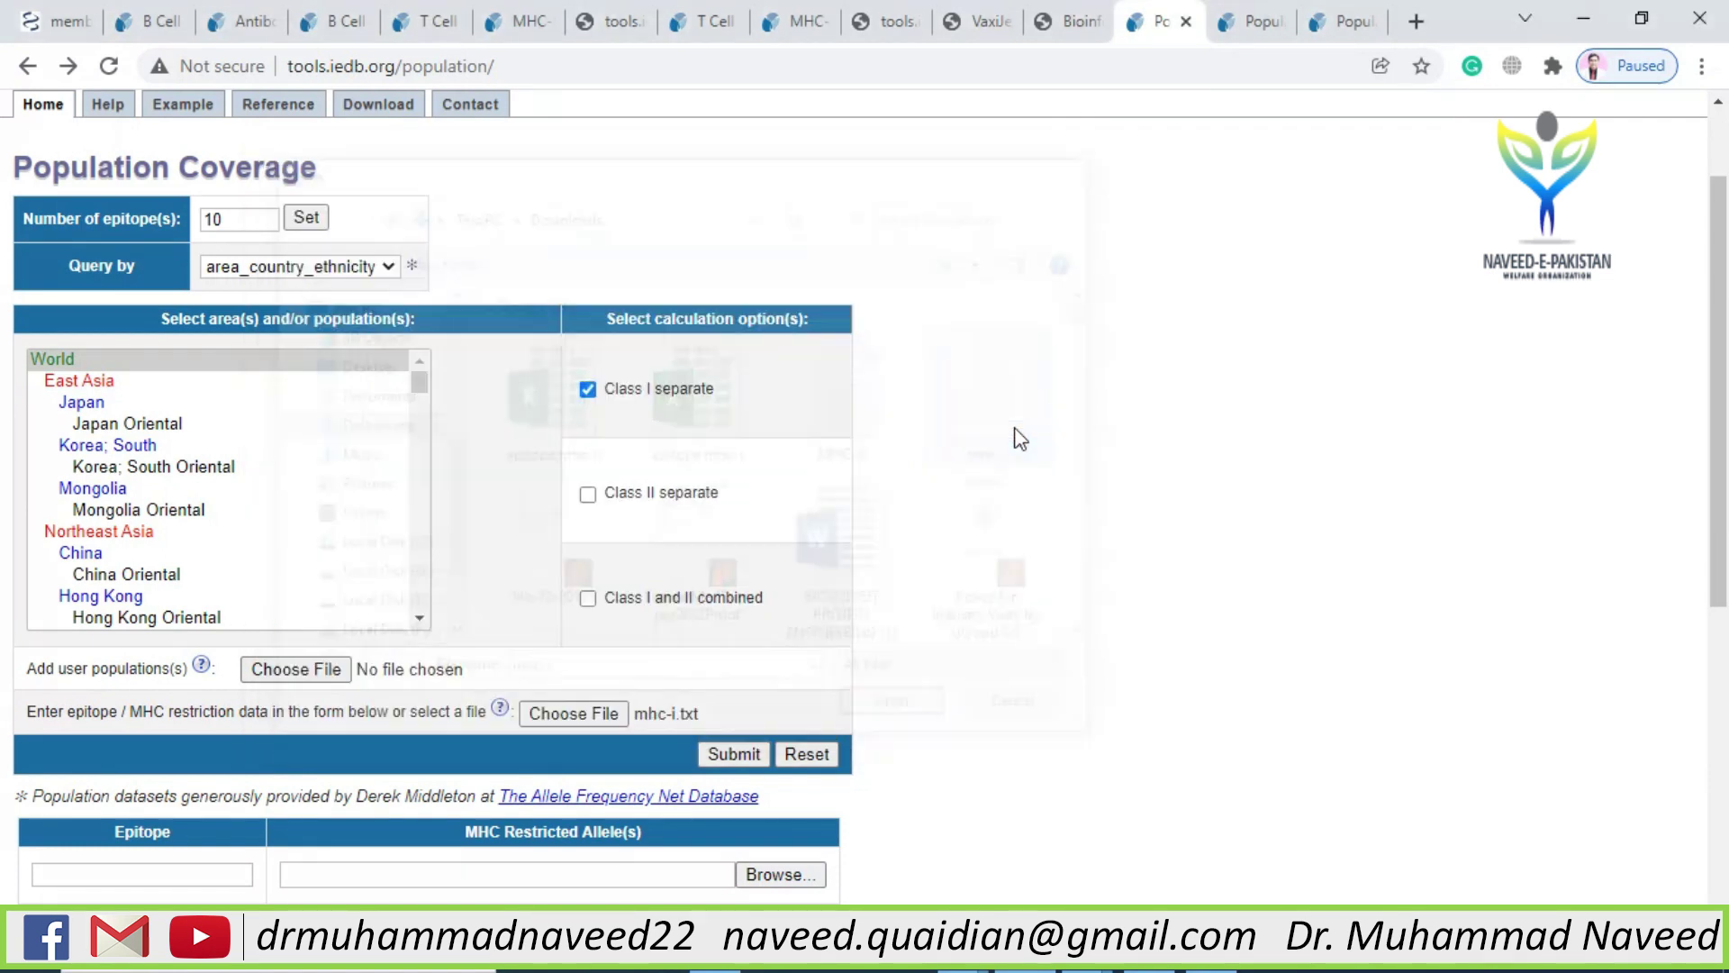
pyautogui.click(737, 753)
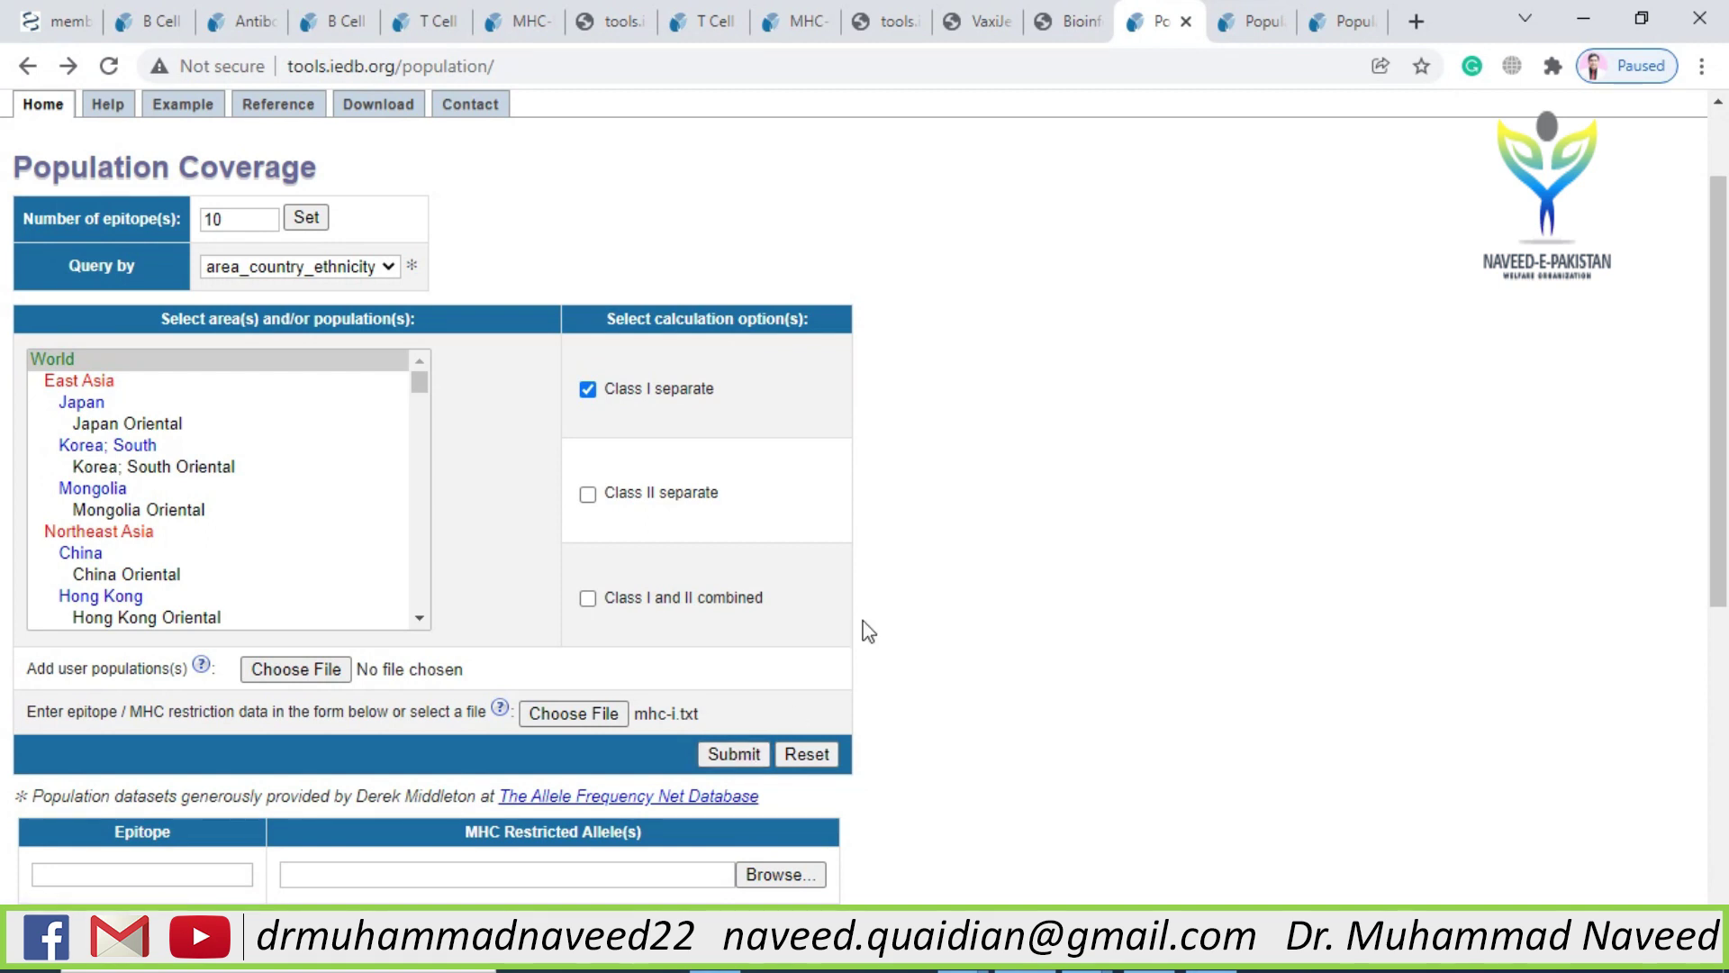
# Open the existing Class I result page and examine the World coverage value, average hit, PC90 and coverage chart
pyautogui.click(1247, 18)
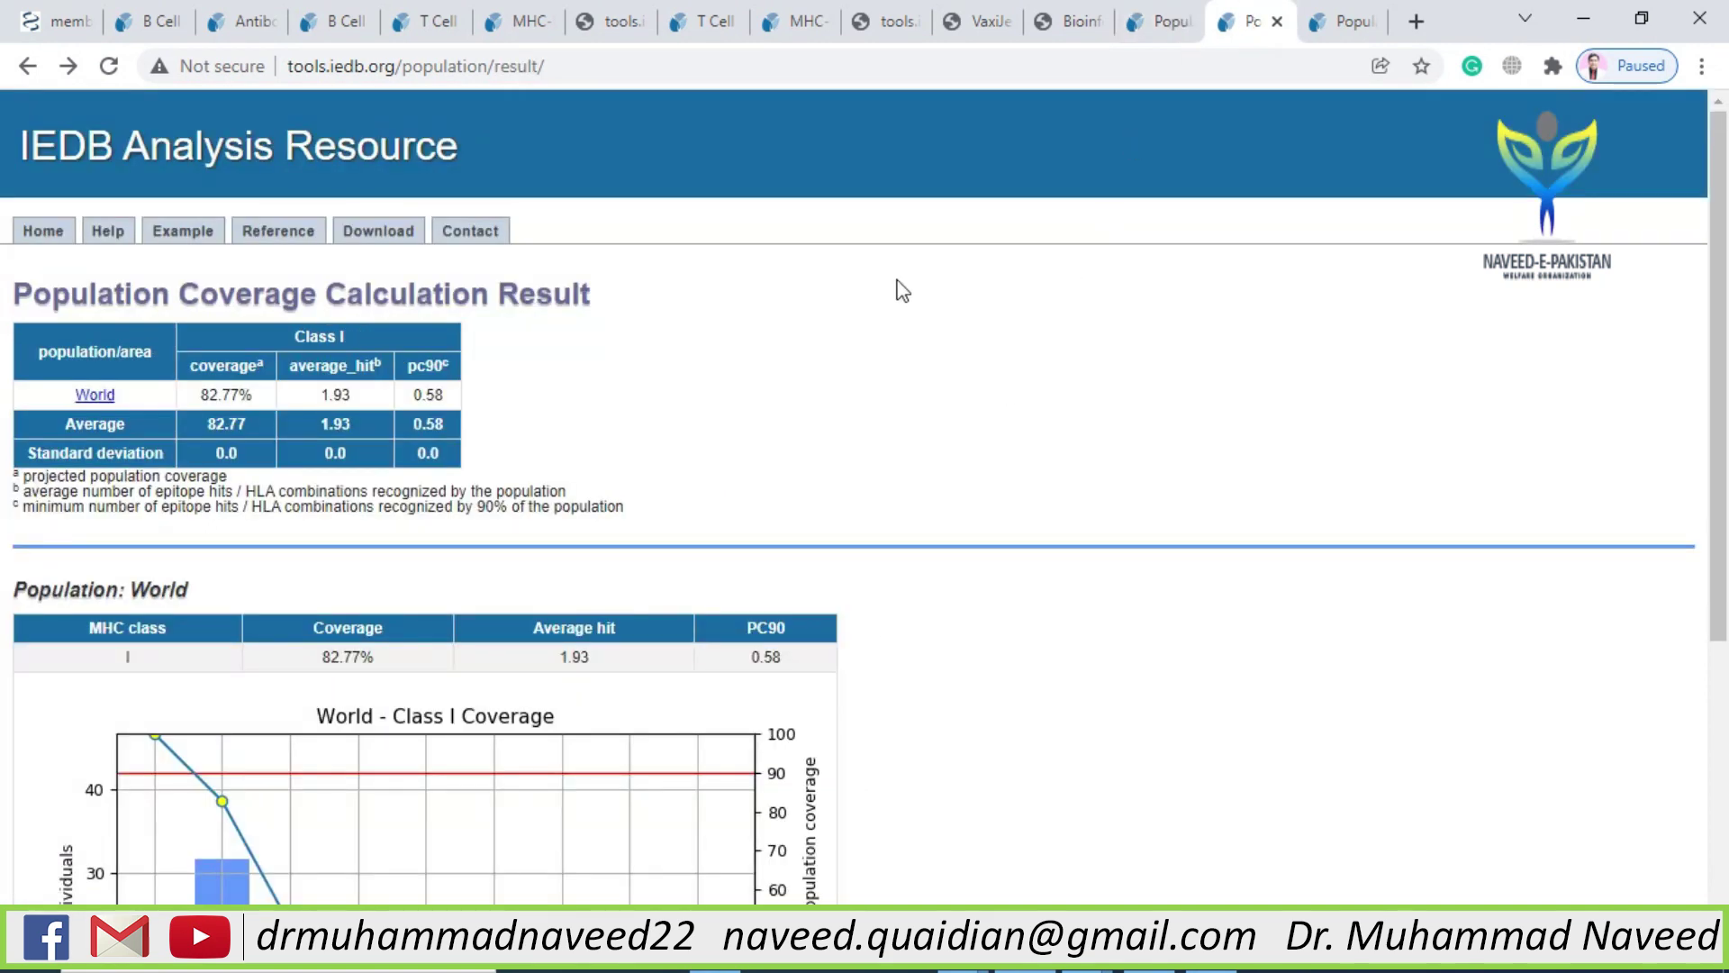
pyautogui.moveTo(196, 393); pyautogui.dragTo(253, 394)
pyautogui.click(593, 391)
pyautogui.scroll(-4, 471, 467)
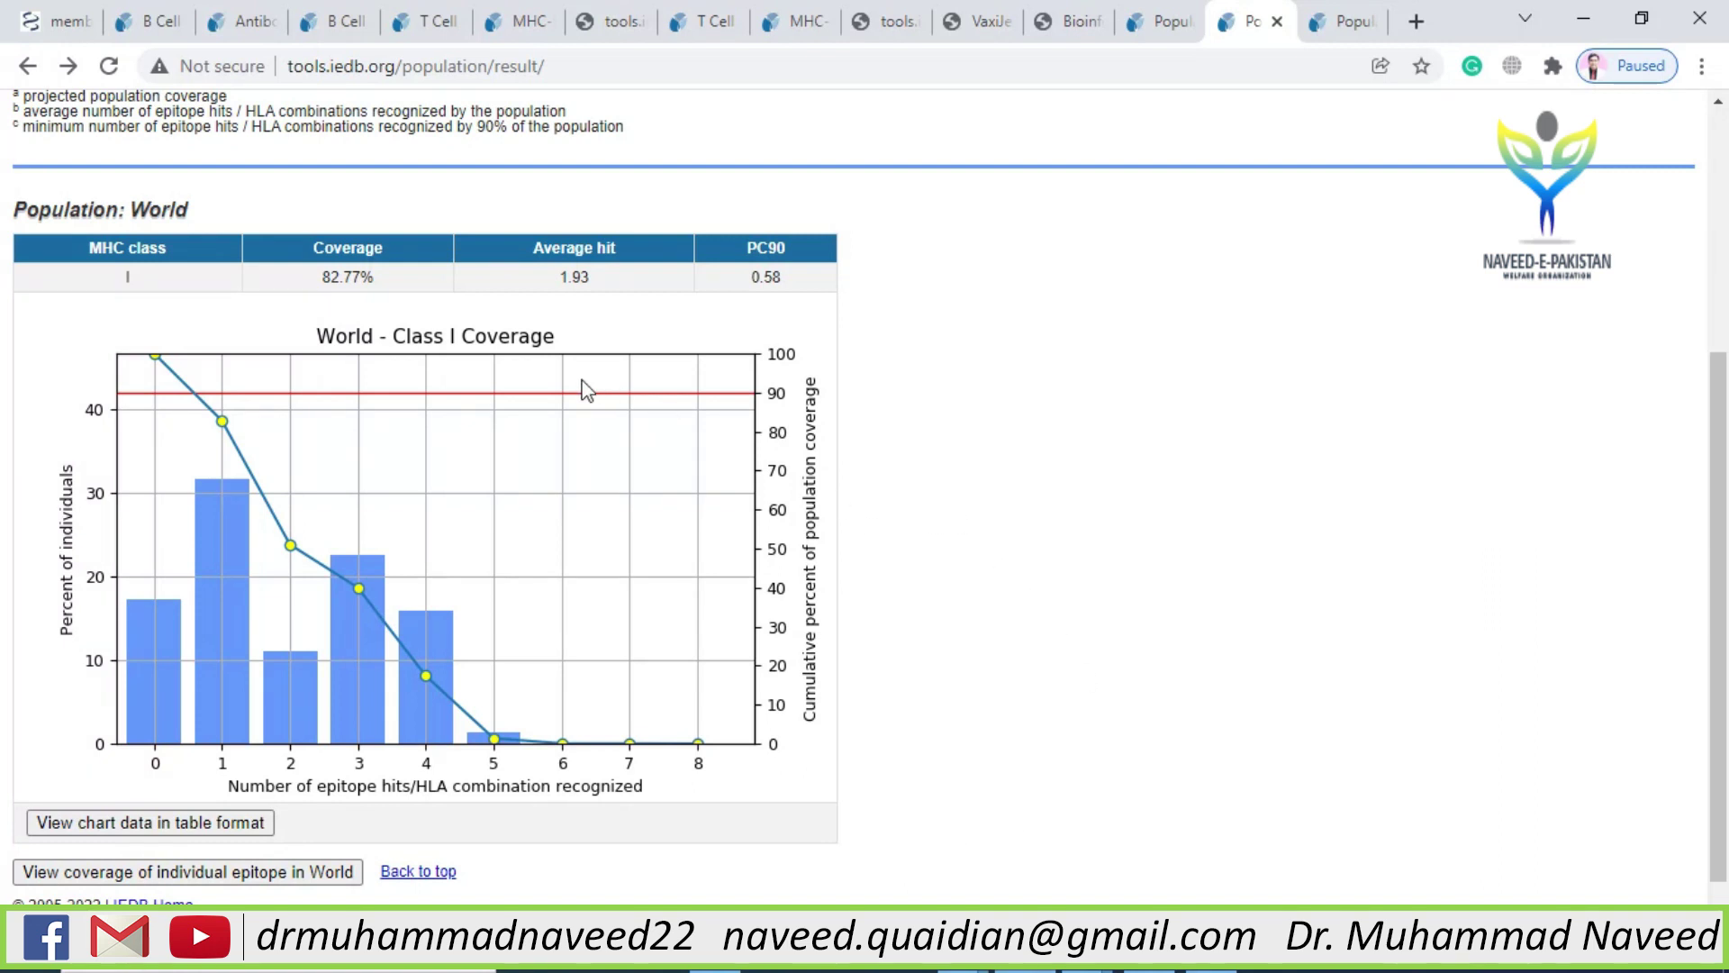
pyautogui.scroll(-1, 1018, 527)
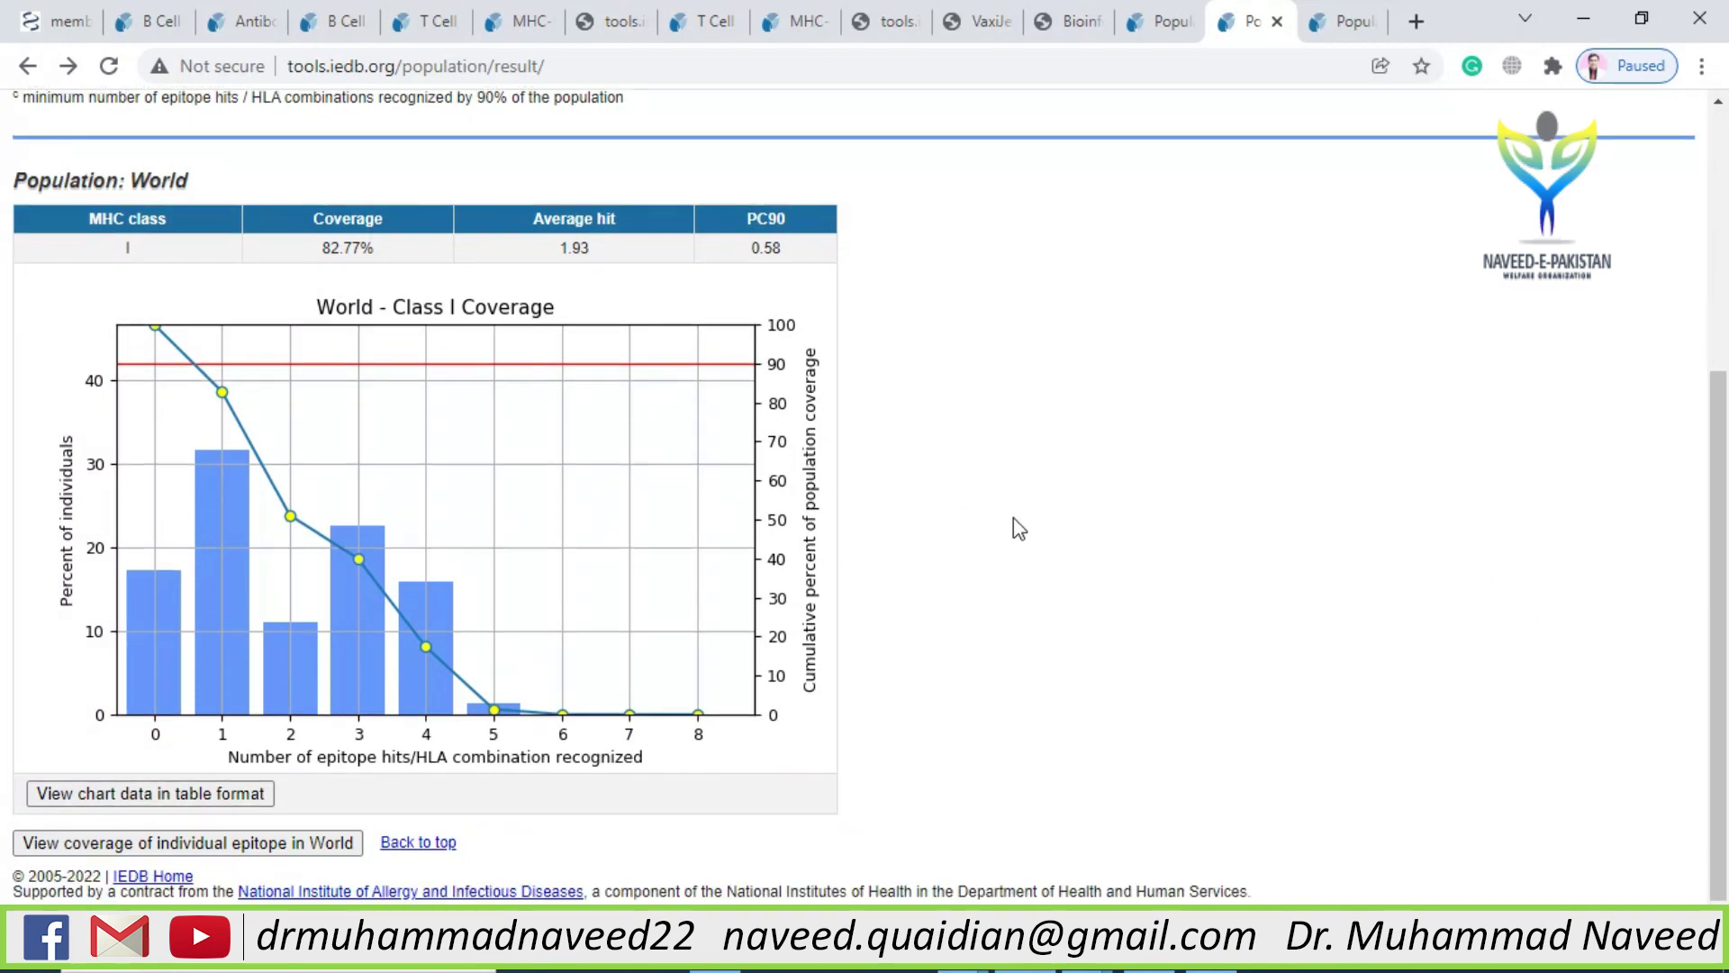
pyautogui.scroll(5, 1019, 527)
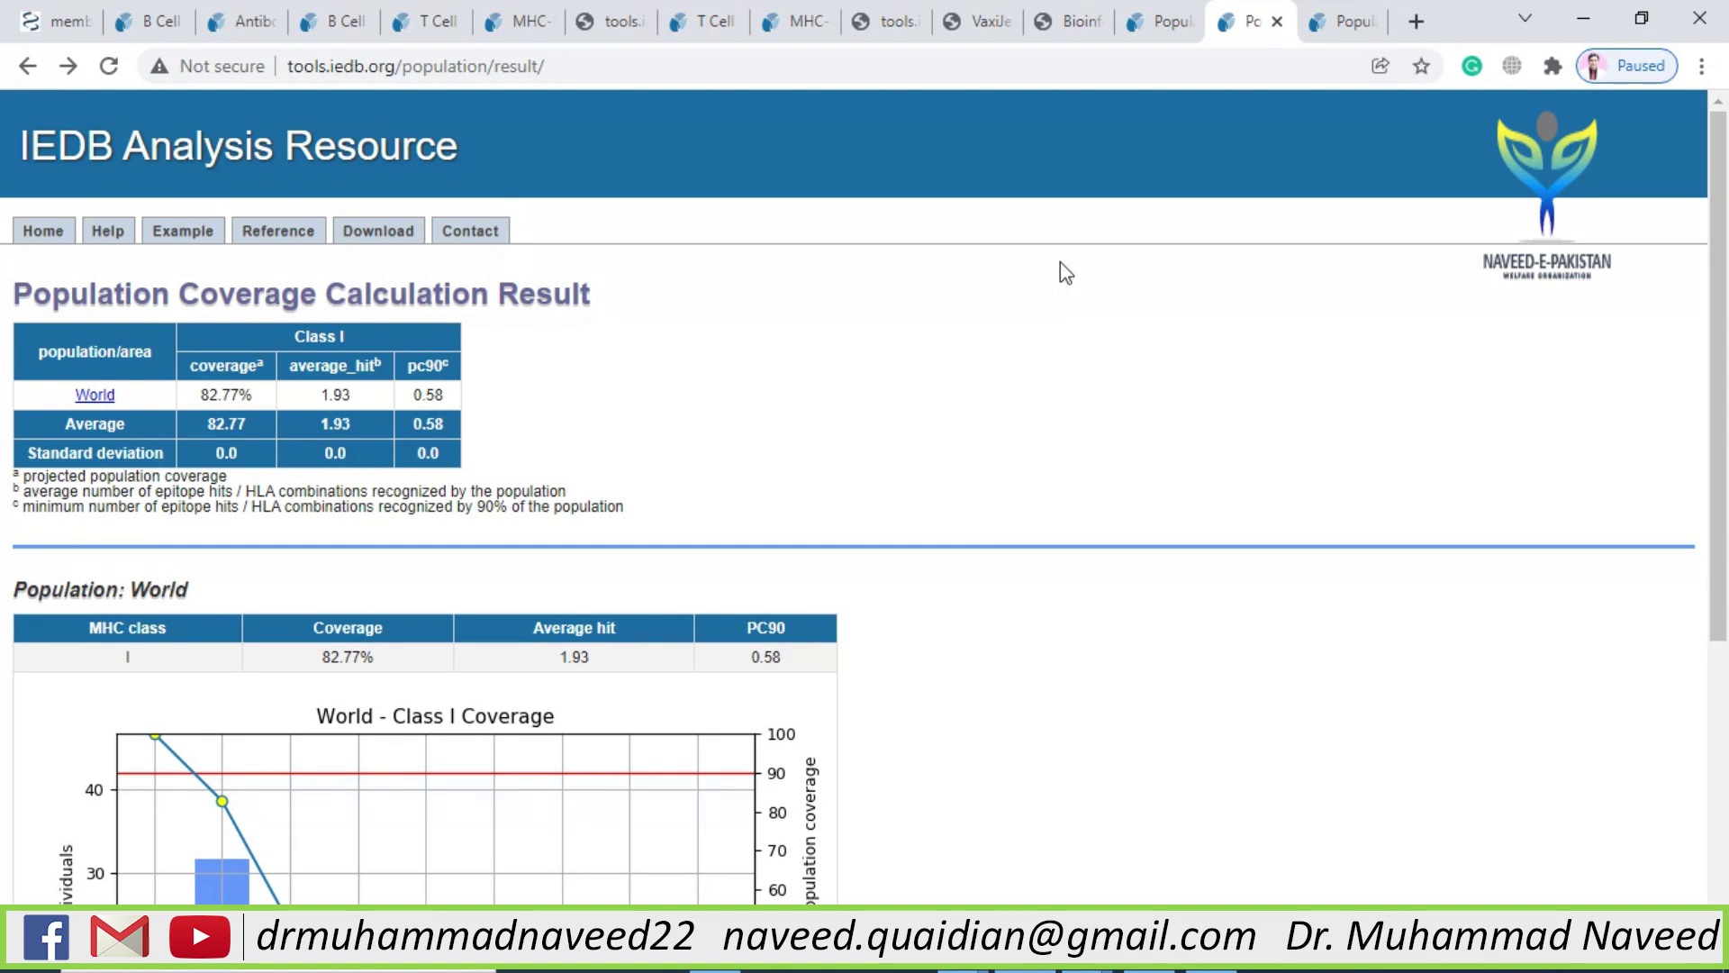
# Return to the Population Coverage form, select only Class II separate, choose MHC-II.txt as the epitope data file and submit the calculation
pyautogui.click(1159, 25)
pyautogui.click(588, 493)
pyautogui.click(588, 389)
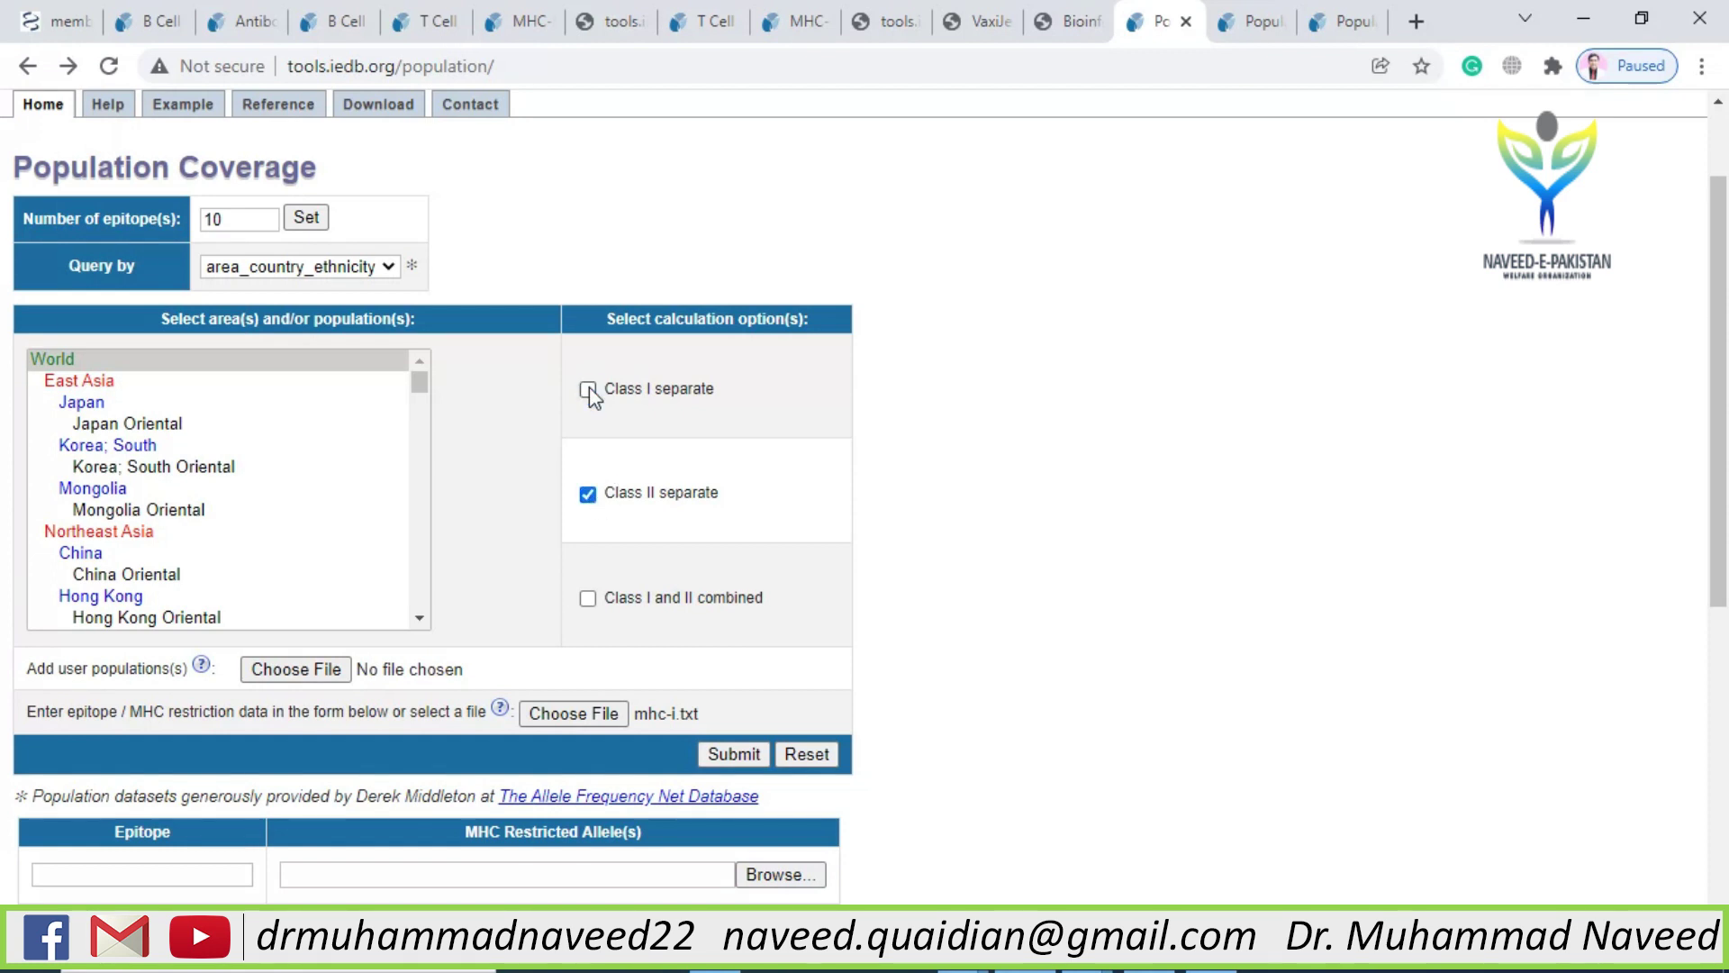
pyautogui.click(563, 717)
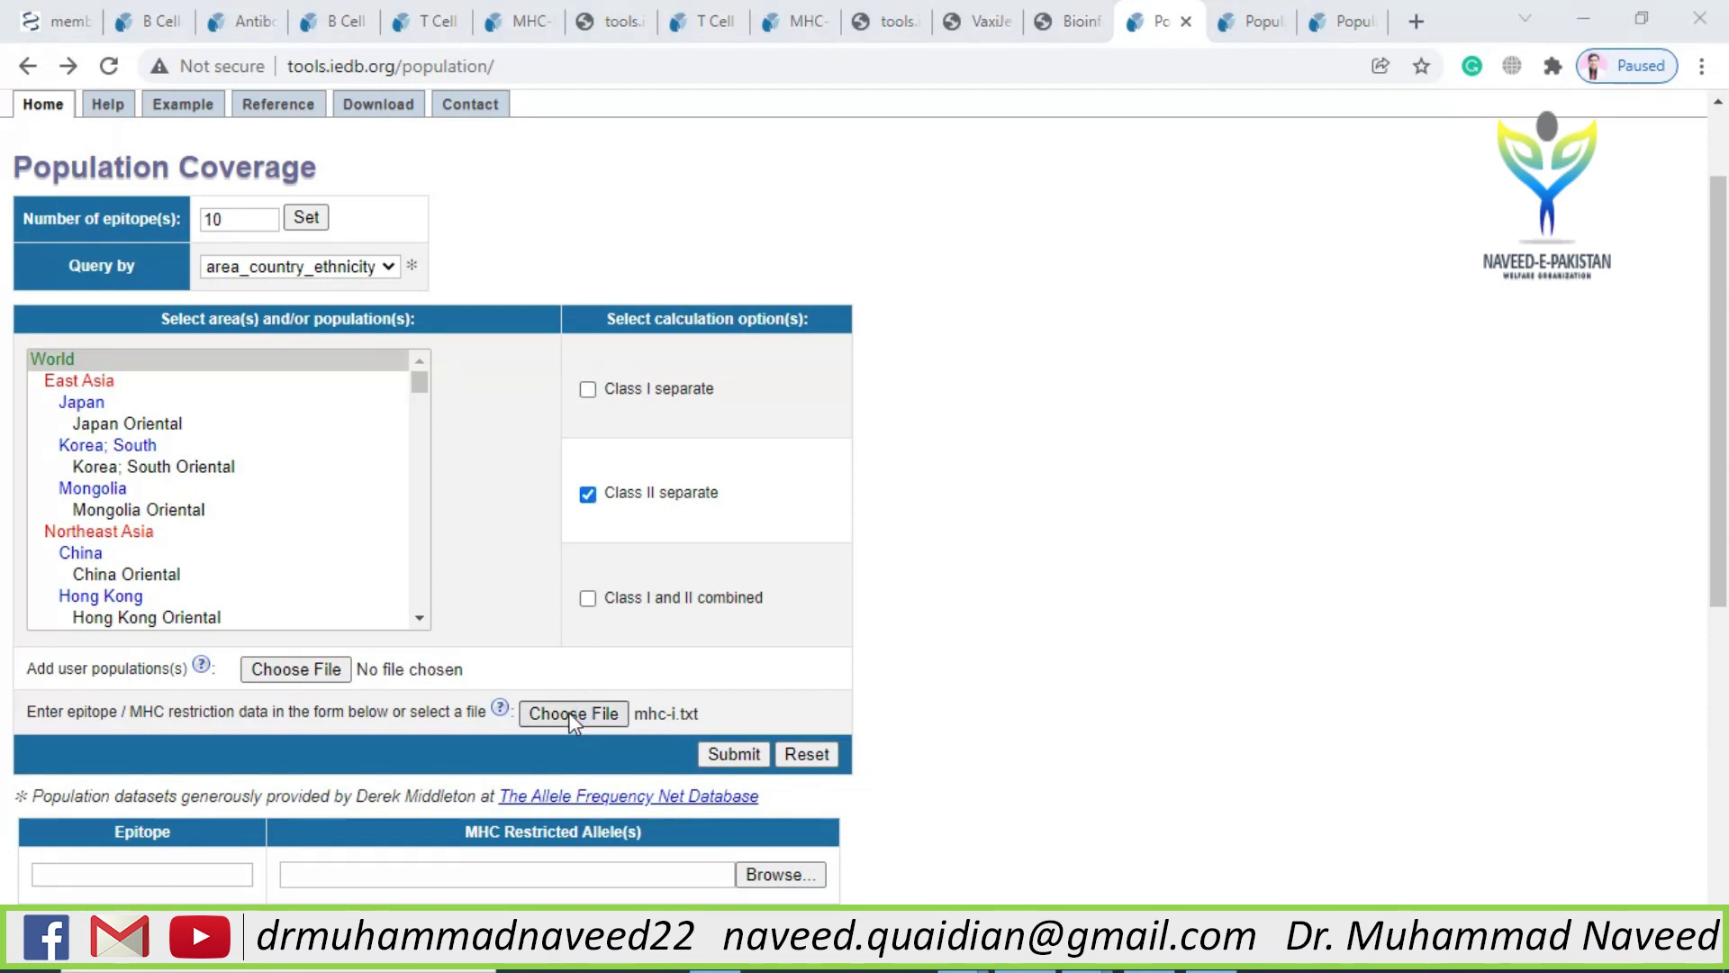
pyautogui.click(863, 432)
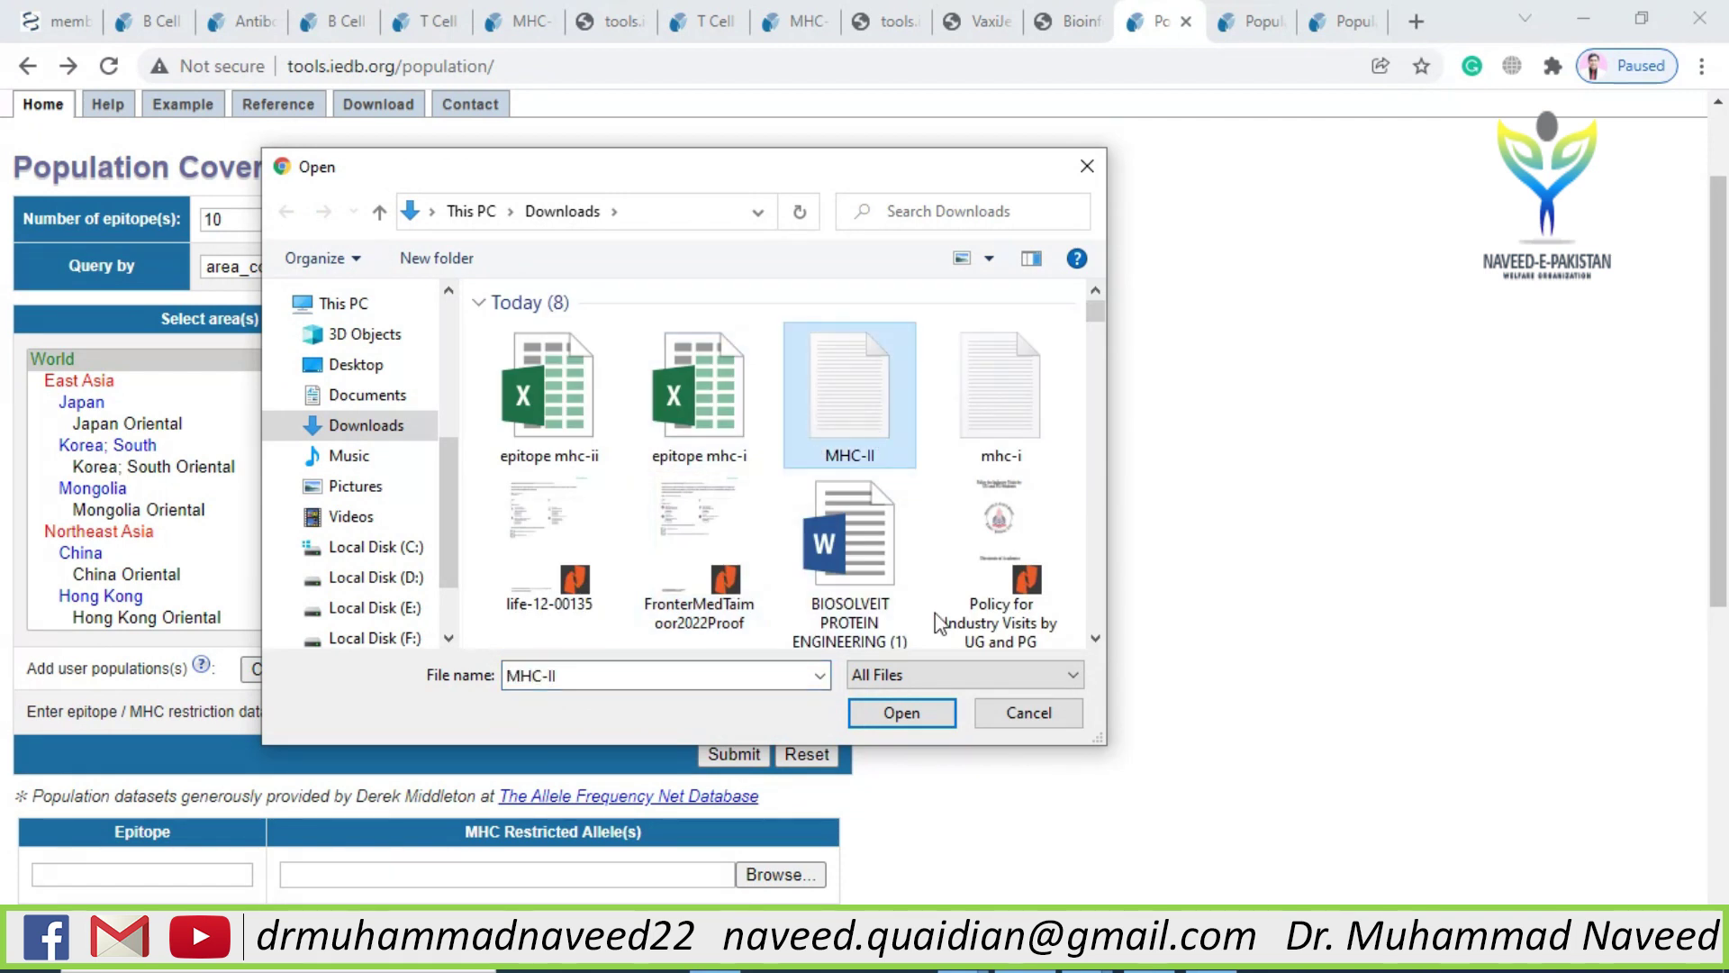
pyautogui.click(912, 716)
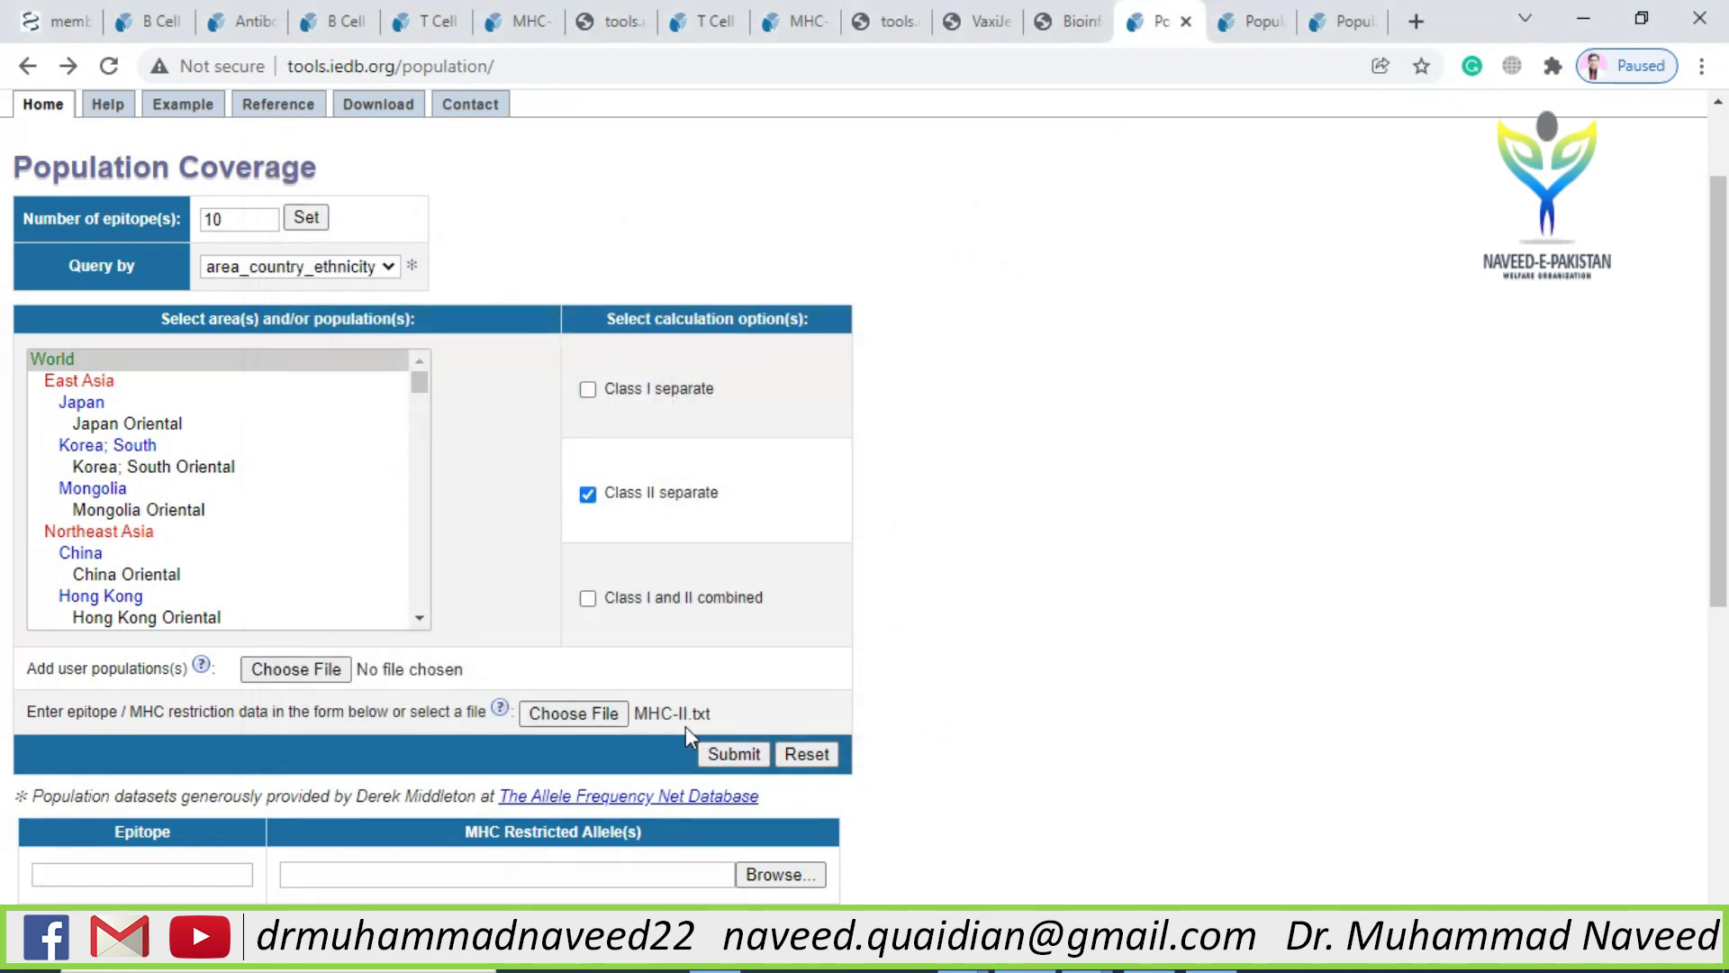
pyautogui.click(712, 749)
# Open the existing Class II result page and examine the World coverage value, the note on unavailable alleles and the coverage chart
pyautogui.click(1342, 27)
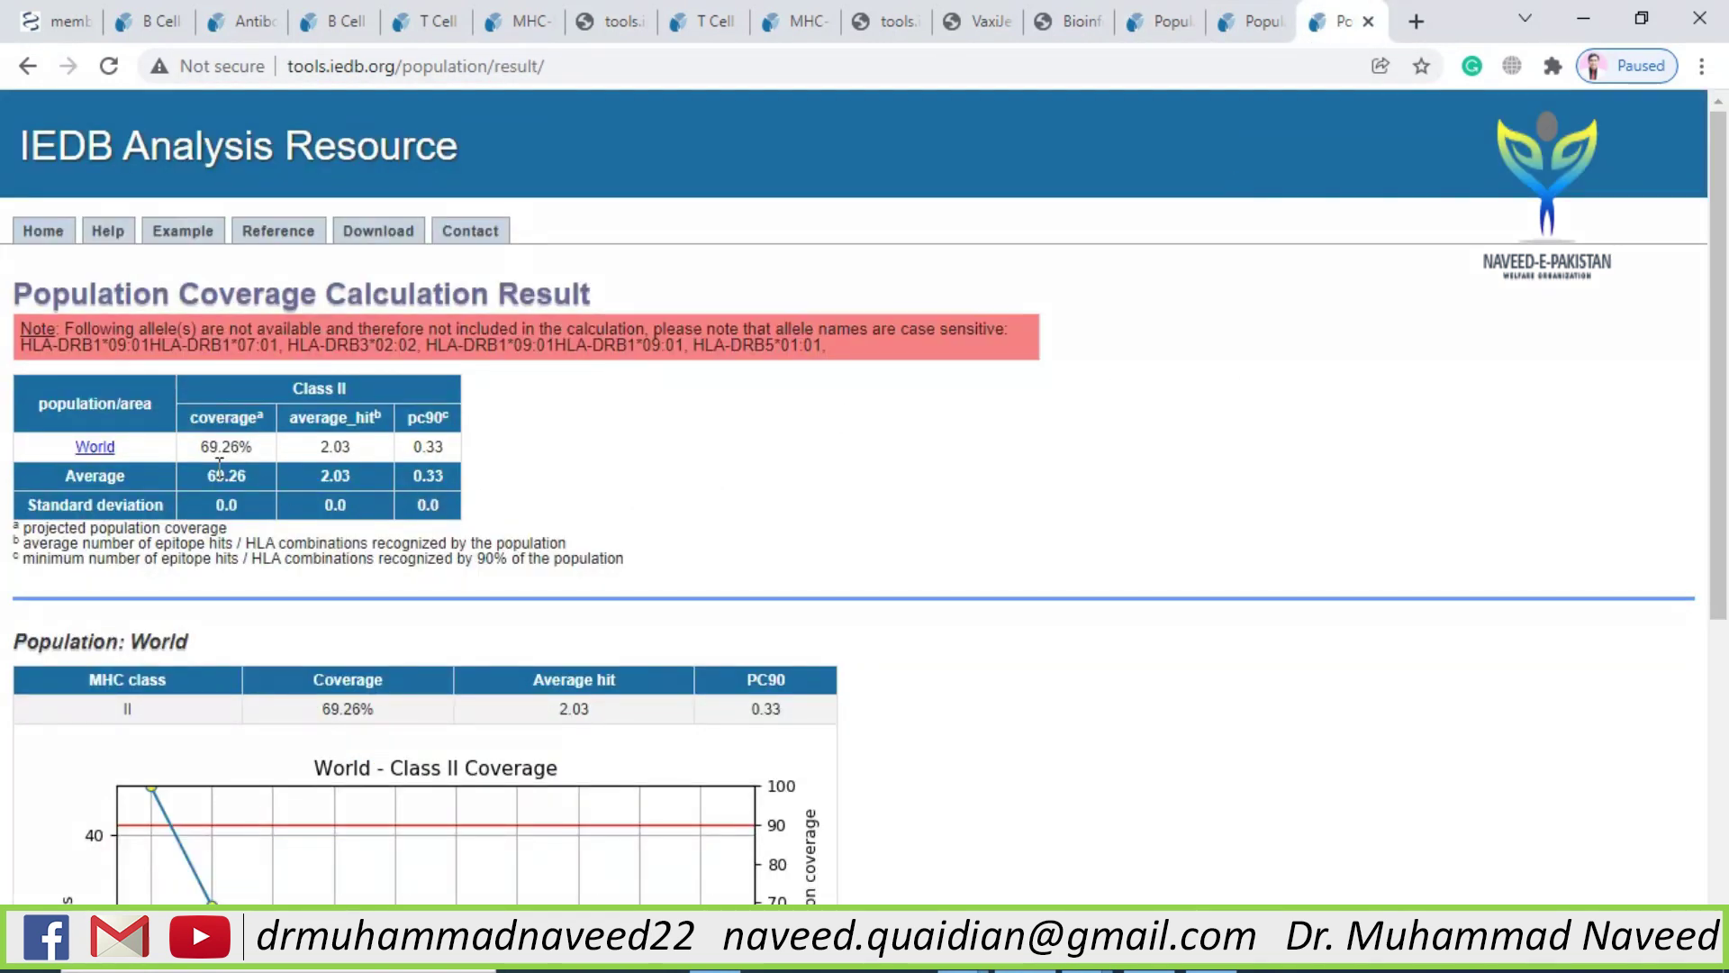
pyautogui.moveTo(199, 449); pyautogui.dragTo(250, 454)
pyautogui.click(584, 410)
pyautogui.moveTo(255, 447); pyautogui.dragTo(196, 447)
pyautogui.scroll(-1, 653, 458)
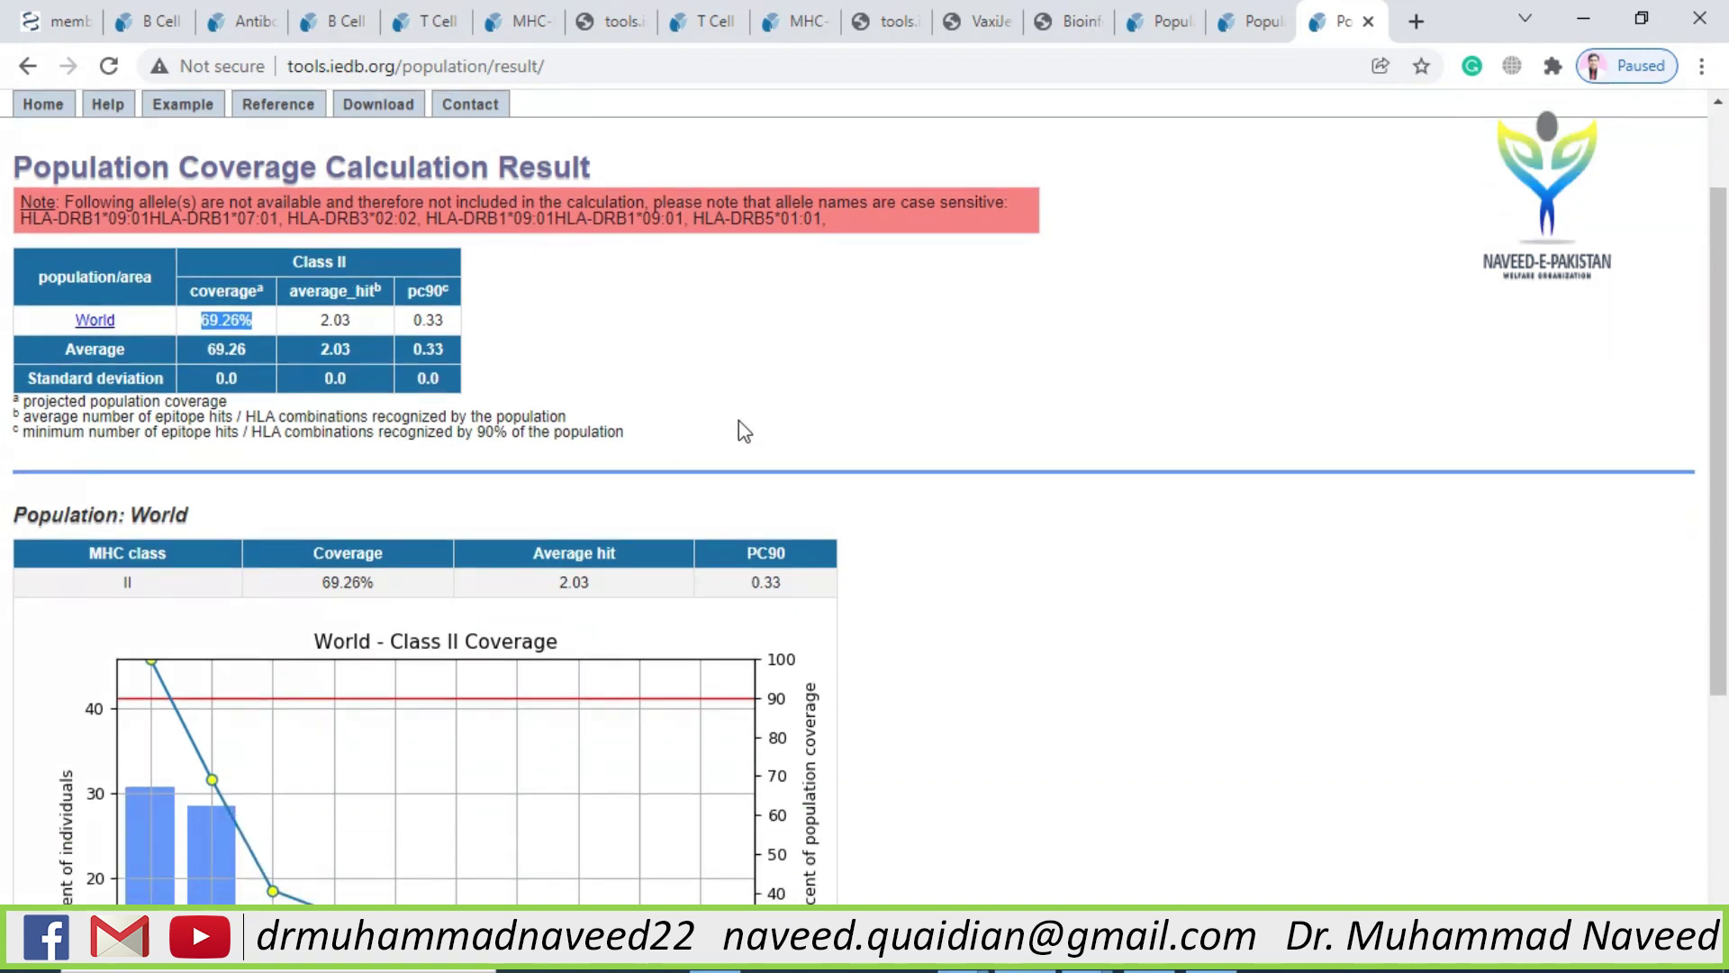
pyautogui.scroll(-1, 928, 478)
pyautogui.scroll(-2, 928, 478)
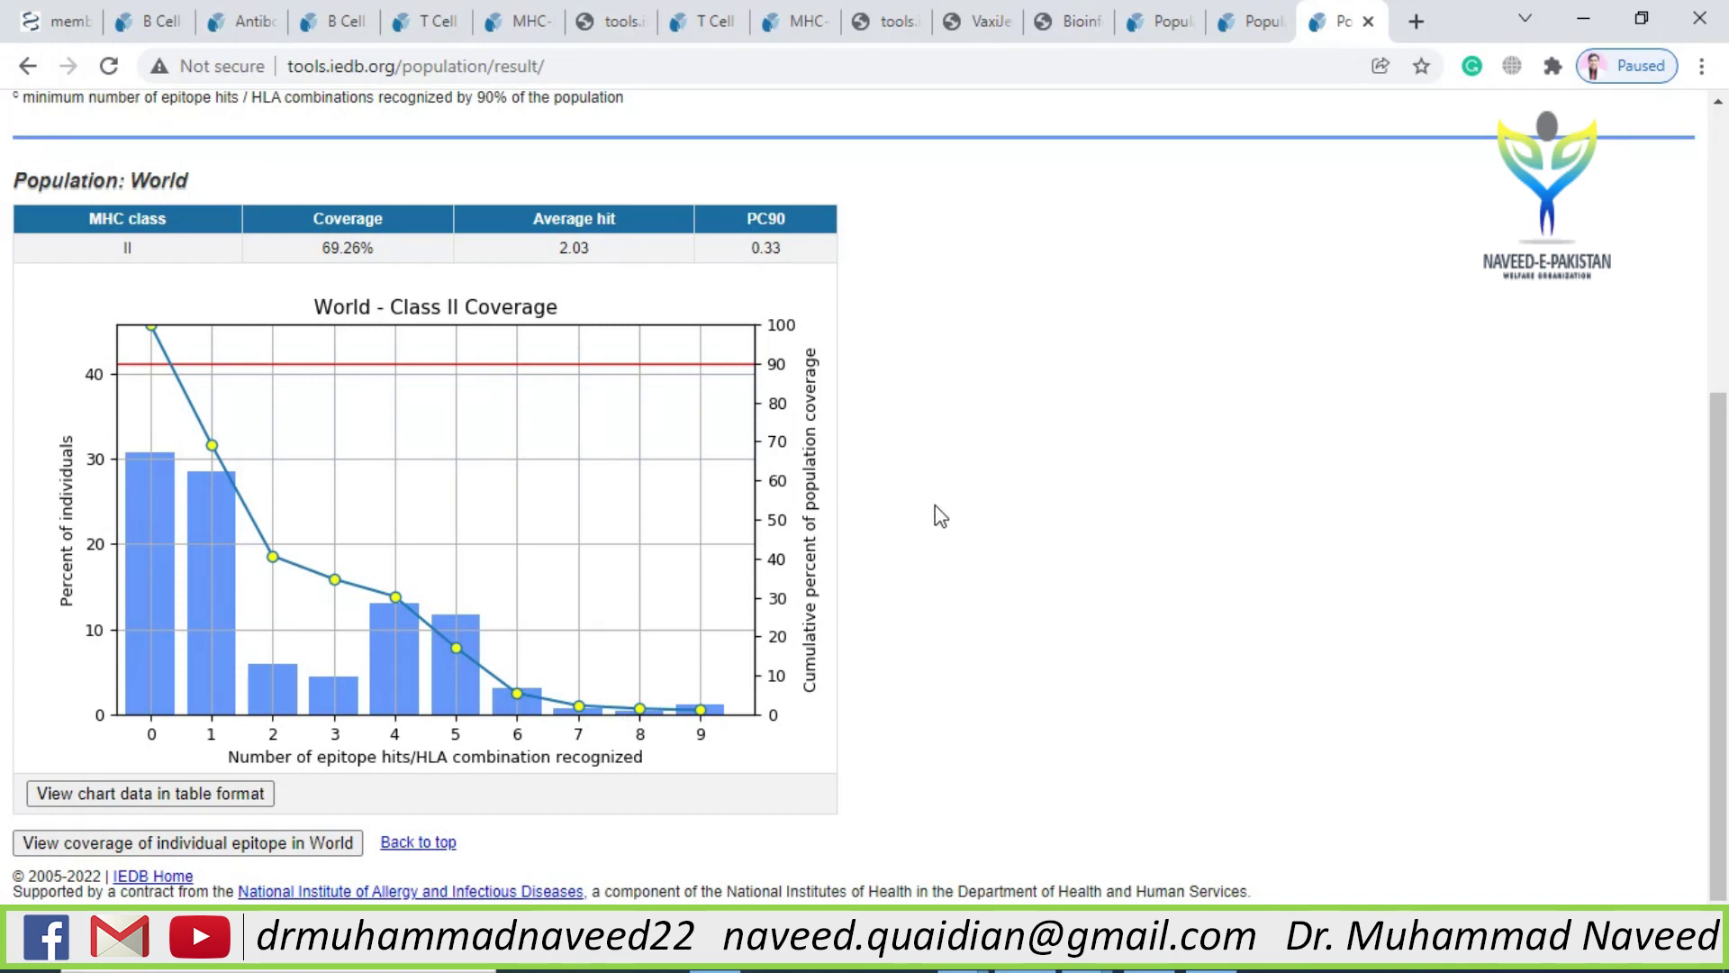
pyautogui.scroll(5, 932, 506)
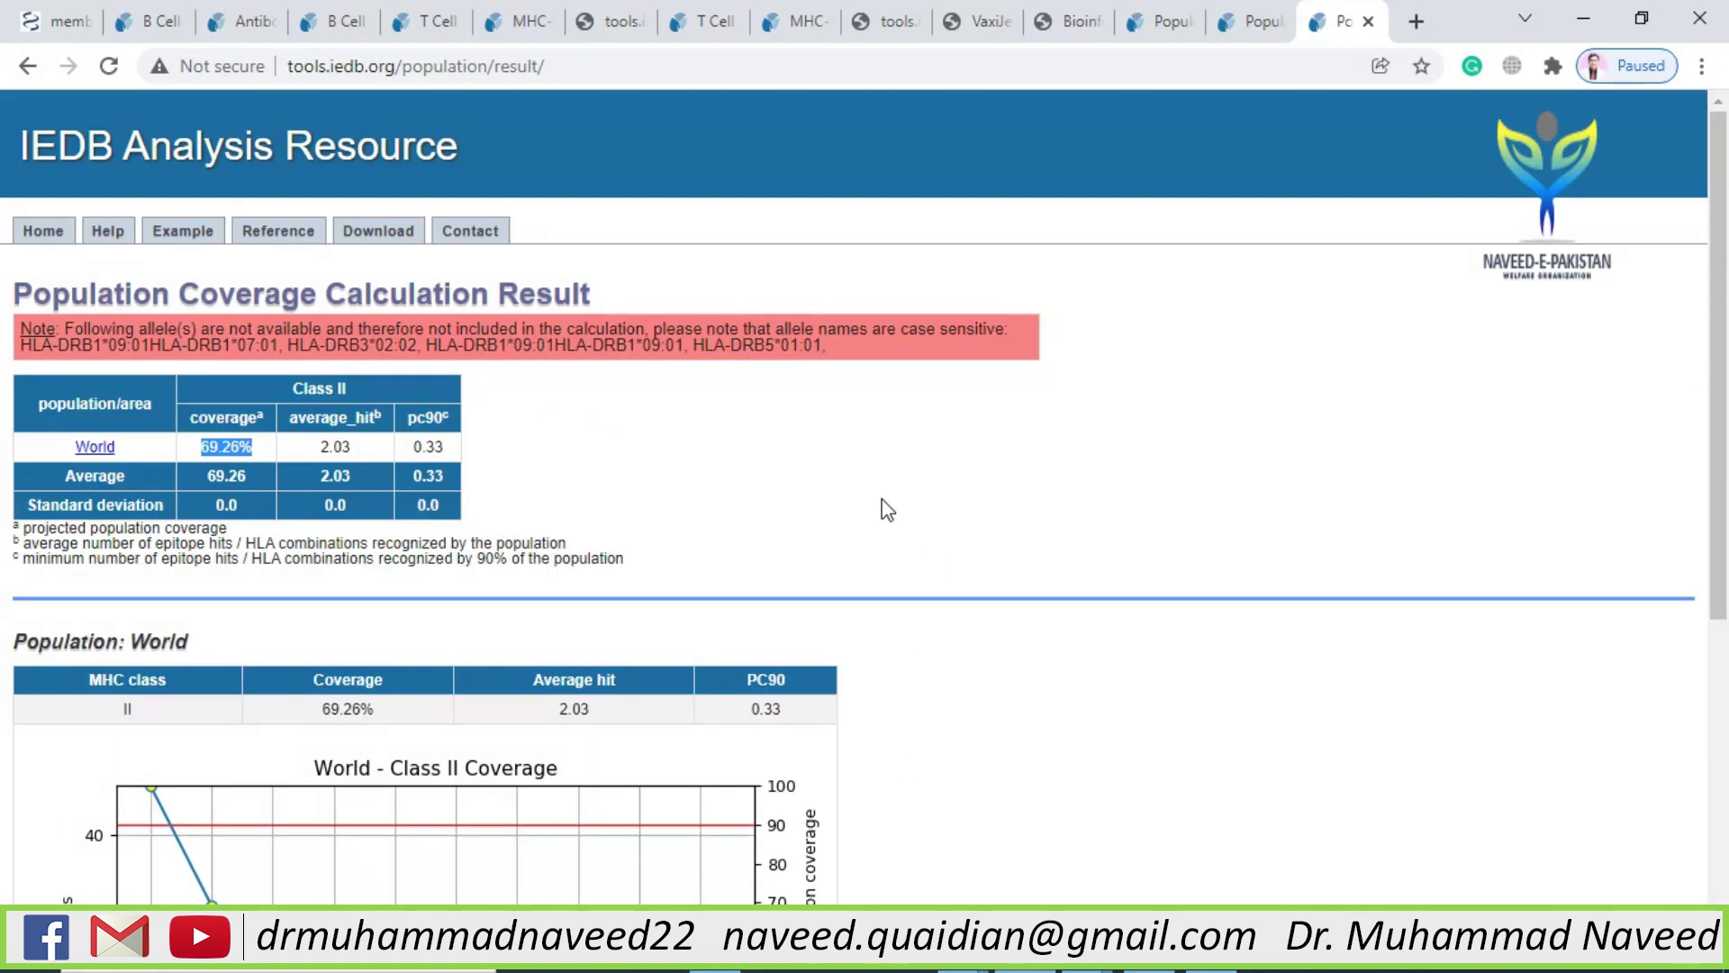
pyautogui.click(895, 487)
pyautogui.hotkey('alt', 'Tab')
pyautogui.hotkey('alt', 'Tab')
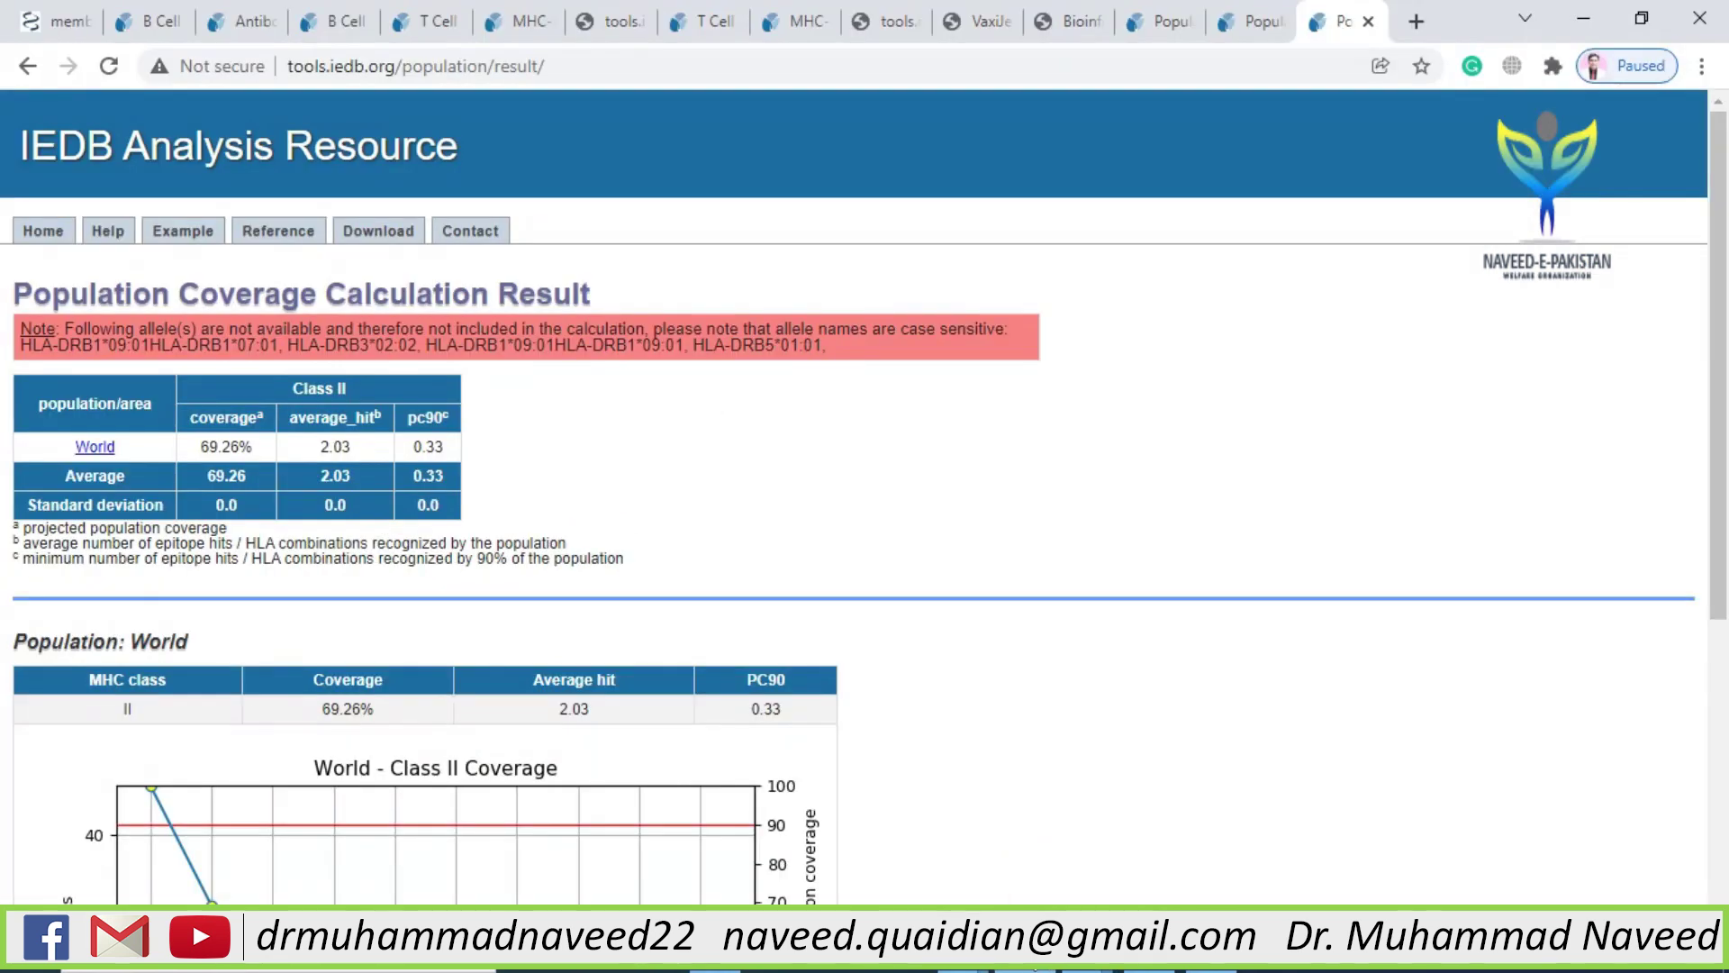